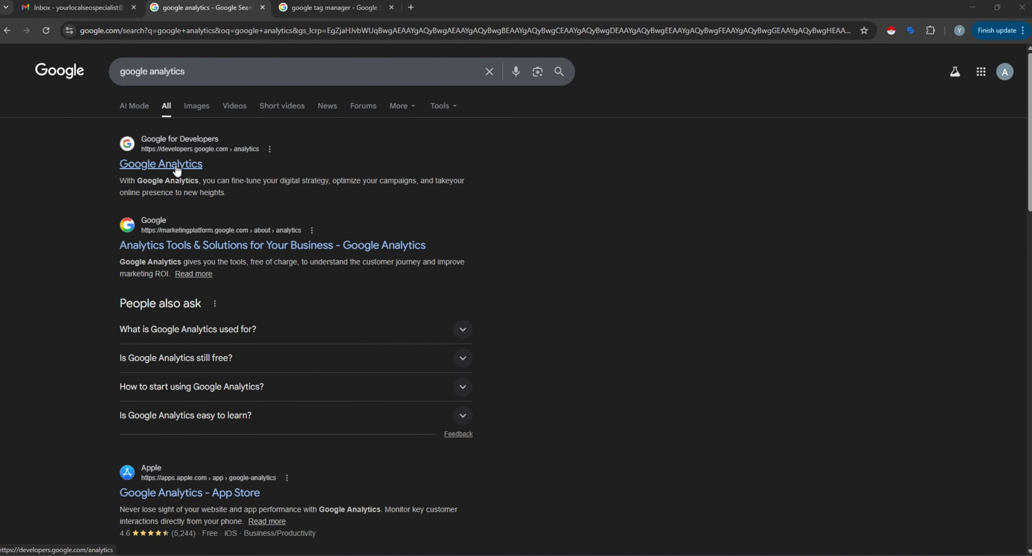
Sign in to Google Analytics from the Marketing Platform and close the product page to reach the Primelane home
left_click(169, 250)
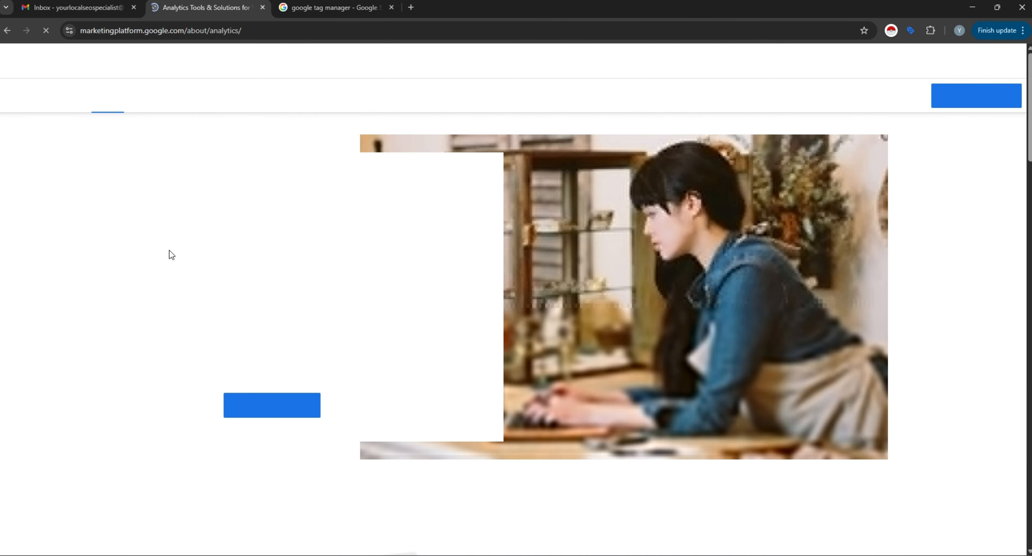
mouse_move(294, 60)
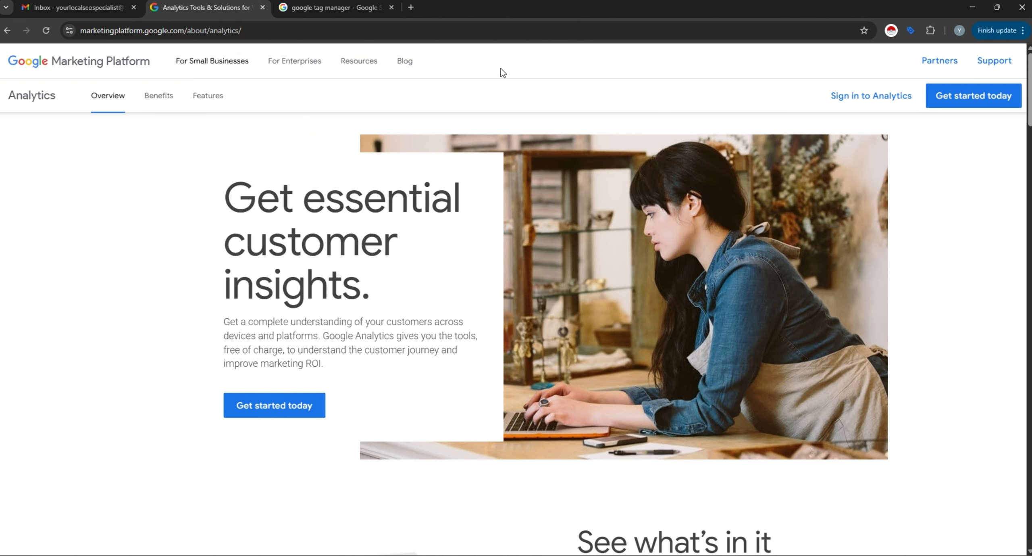
left_click(853, 101)
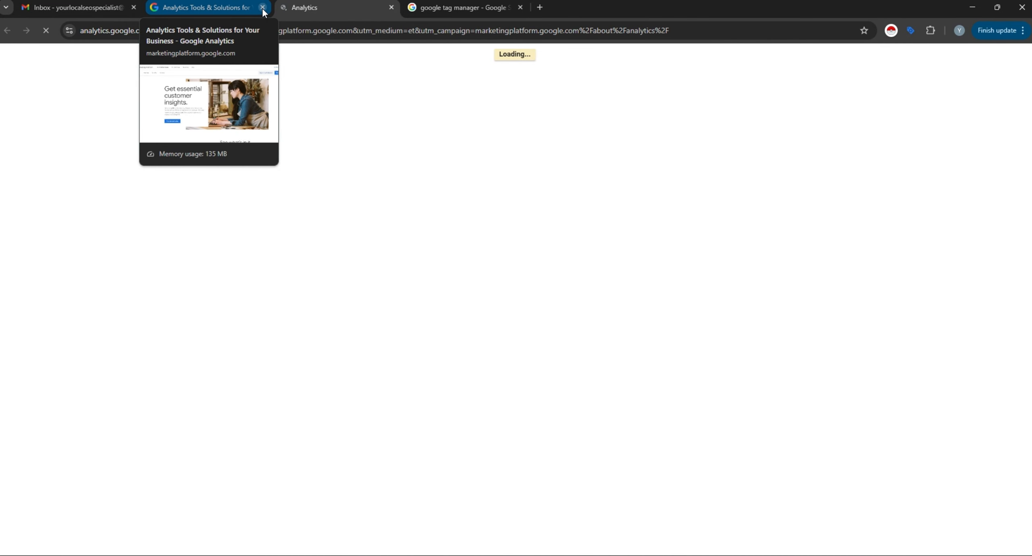
left_click(262, 7)
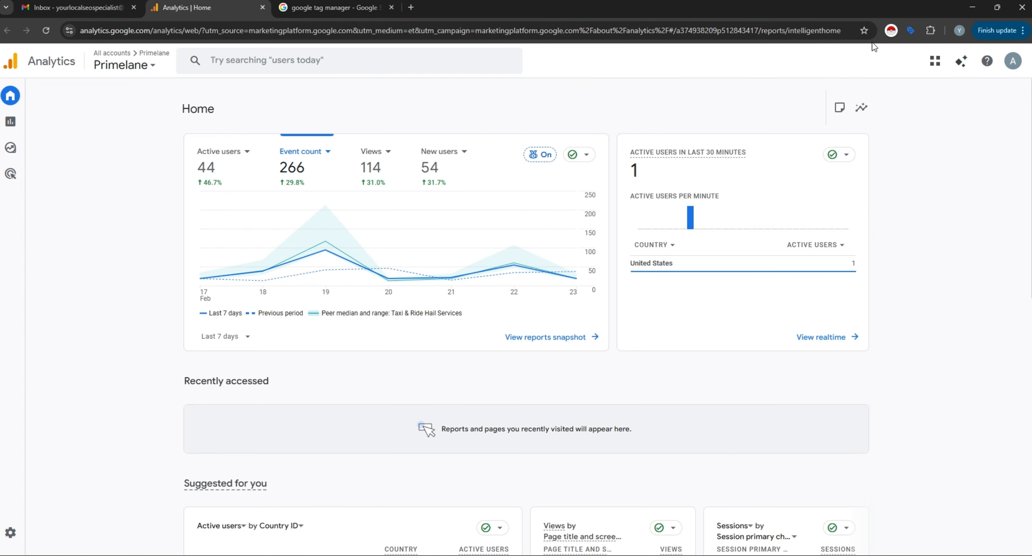
Go to Admin and choose Create > Account to start a new Analytics account
left_click(1013, 61)
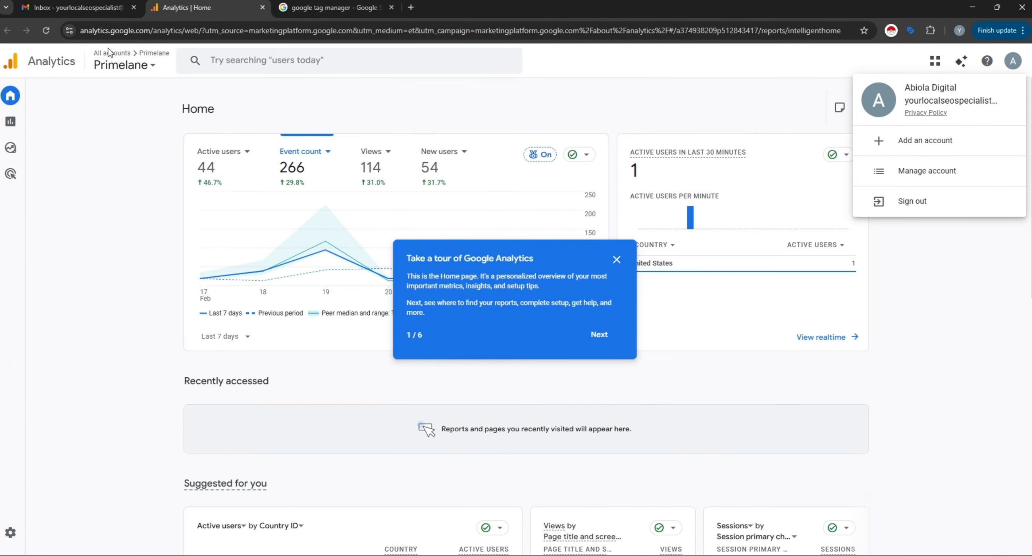
left_click(124, 65)
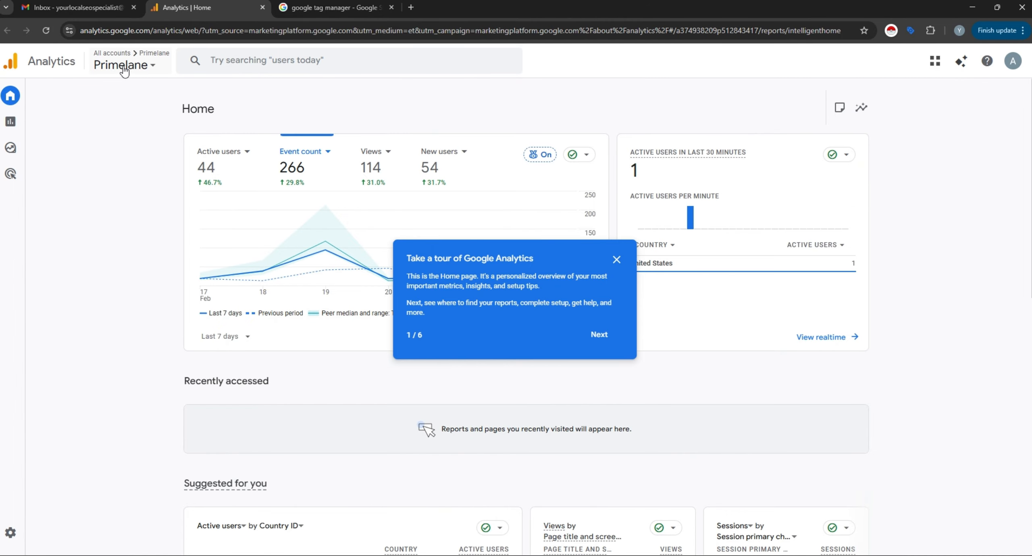
left_click(149, 68)
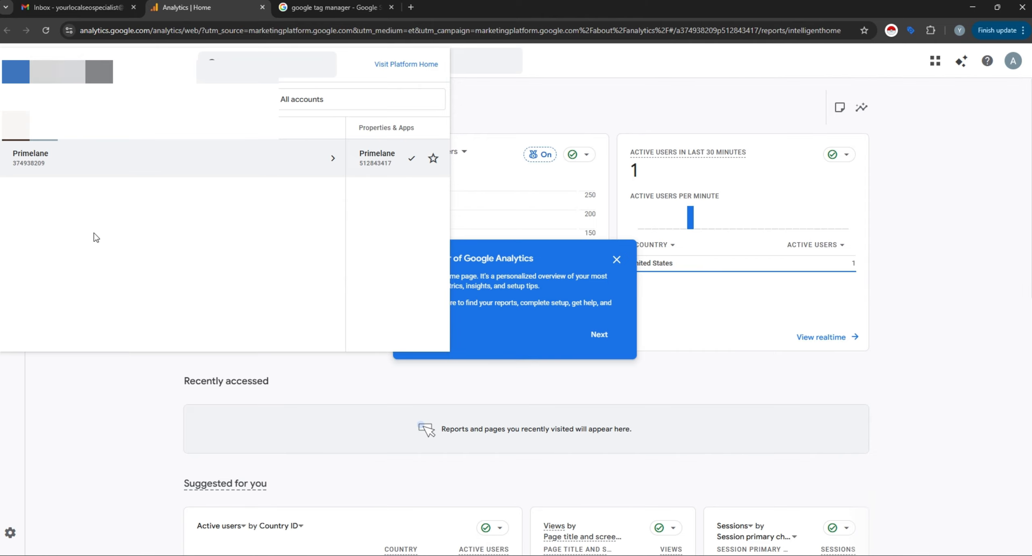
left_click(4, 533)
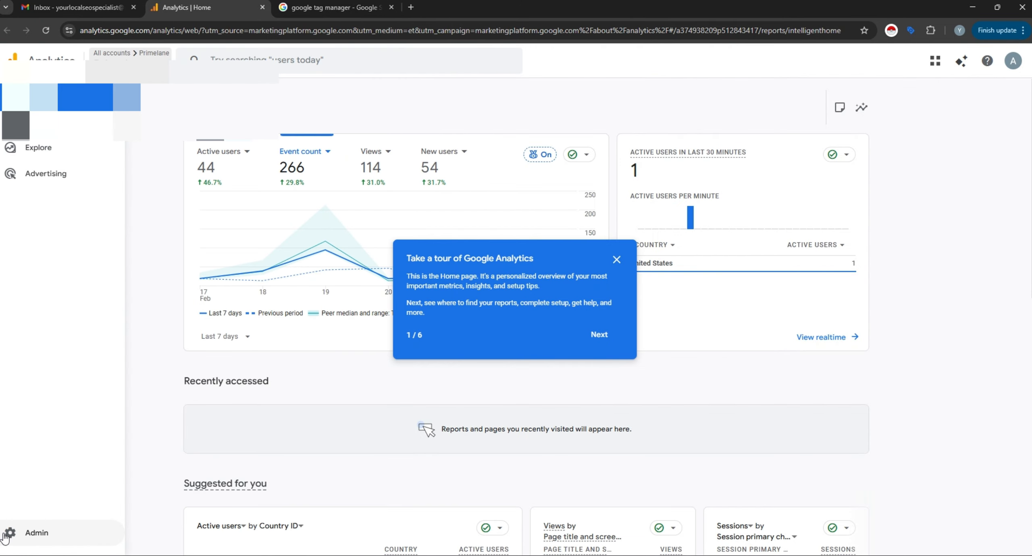
left_click(4, 533)
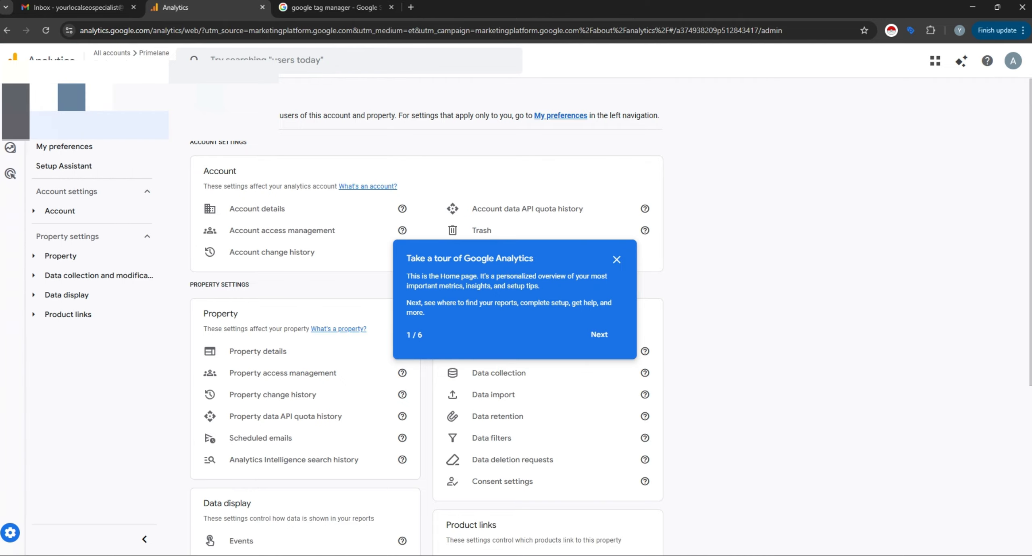
left_click(61, 97)
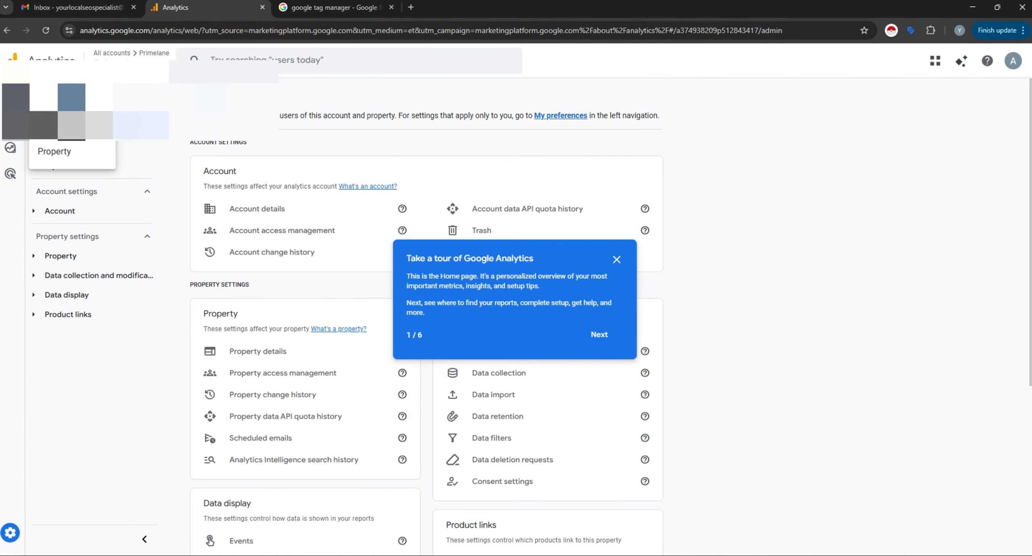
left_click(61, 126)
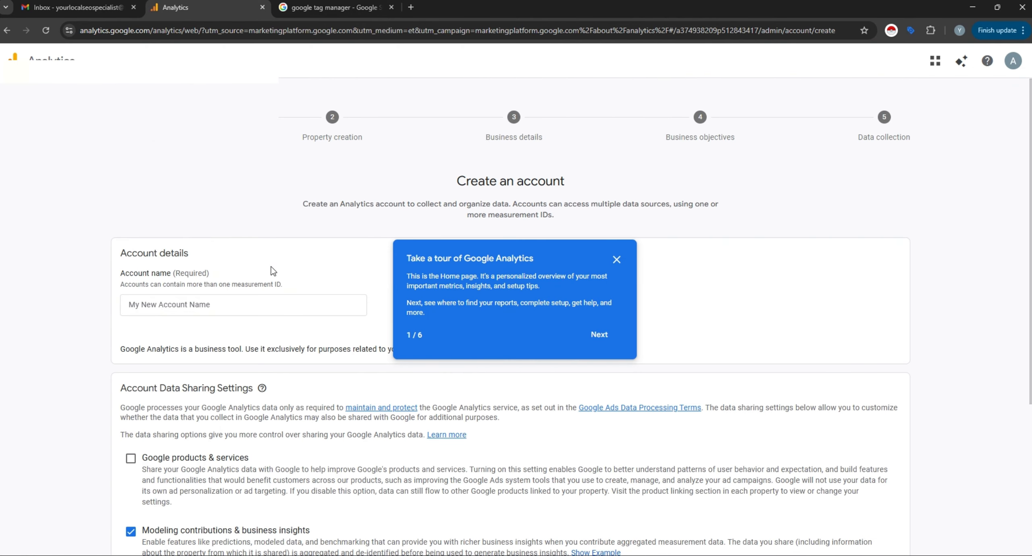
Enter the owner's full name as account name, enable Google products & services sharing, and continue
left_click(599, 336)
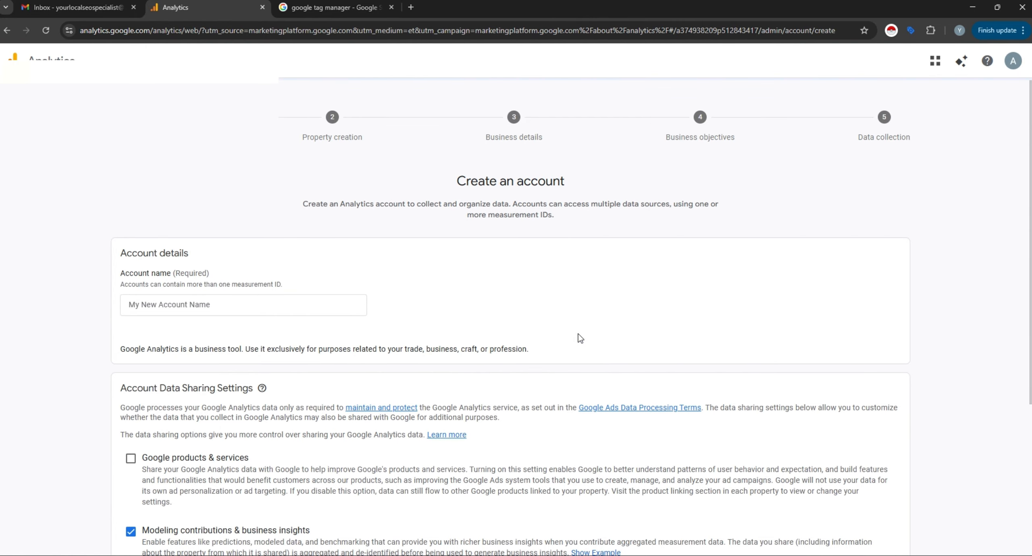
left_click(193, 305)
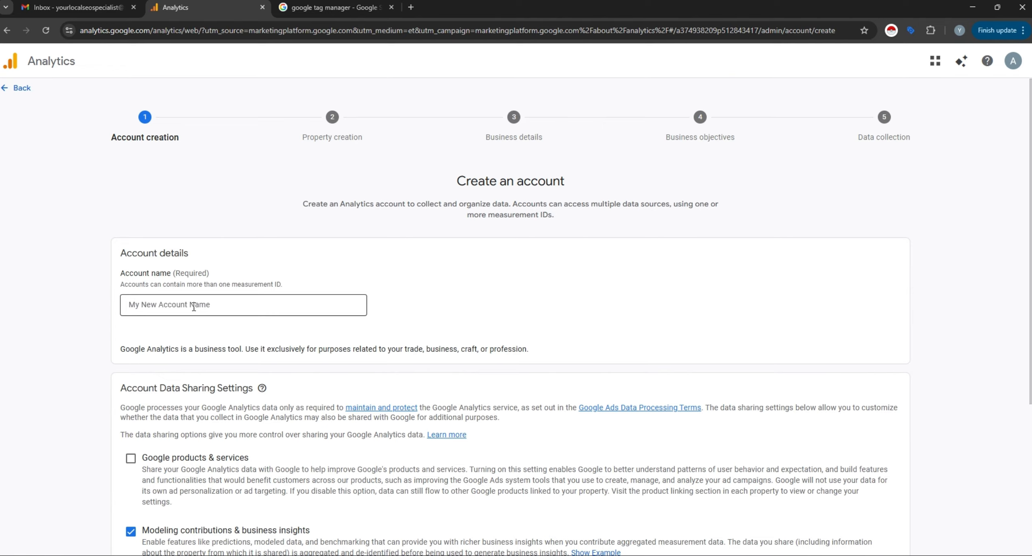
left_click(193, 306)
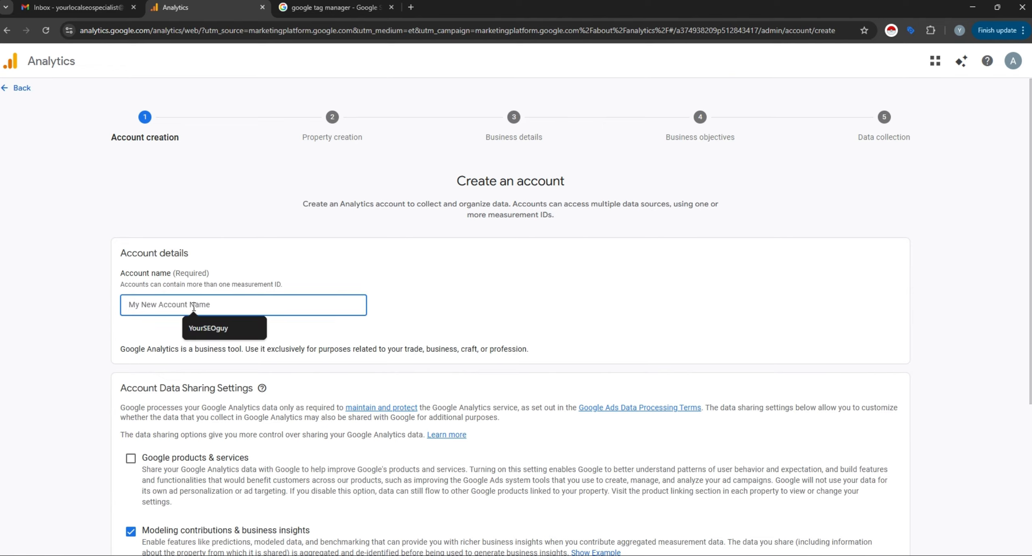
type("Ab")
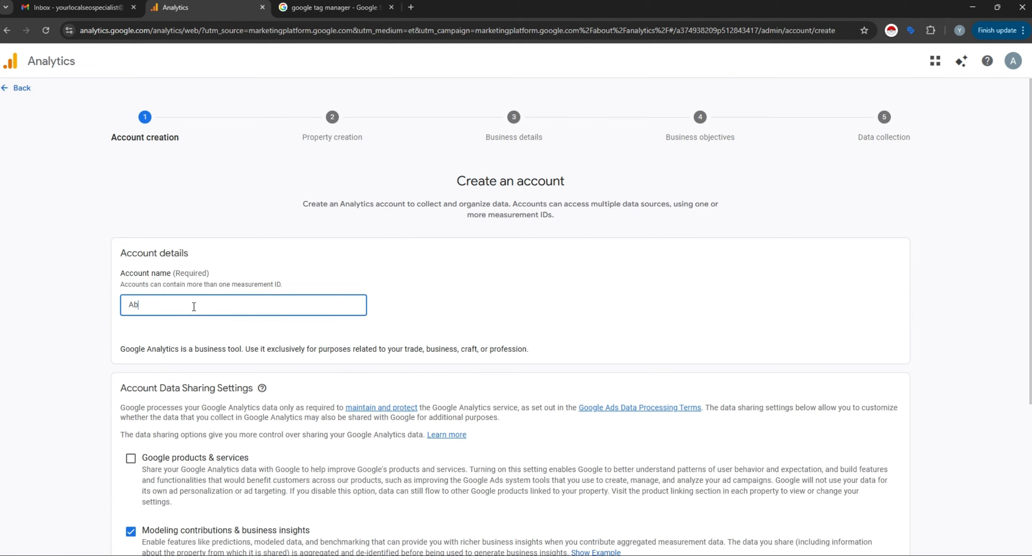
type("iola Oyajumo")
scroll(164, 305, "down", 3)
left_click(131, 349)
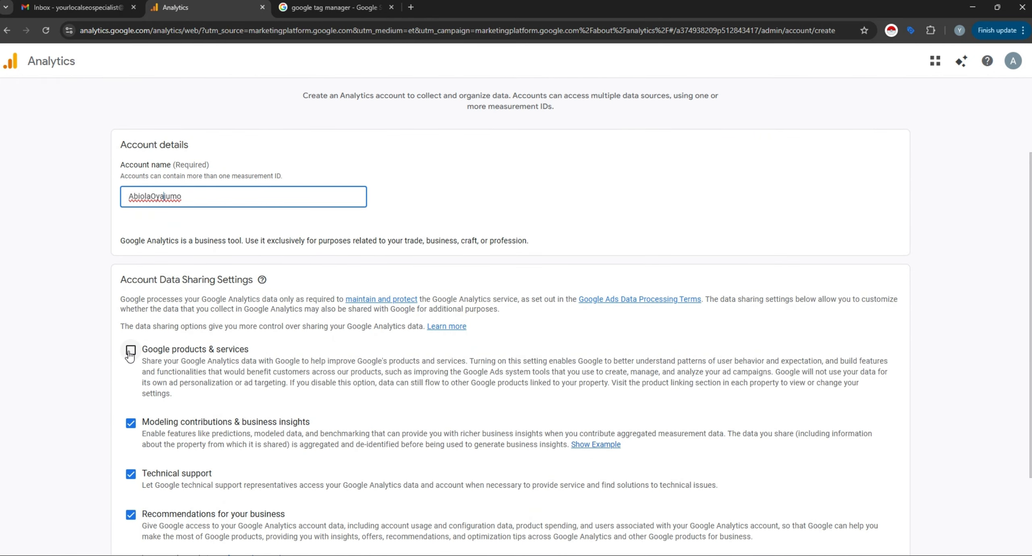
scroll(251, 273, "up", 3)
scroll(251, 272, "down", 6)
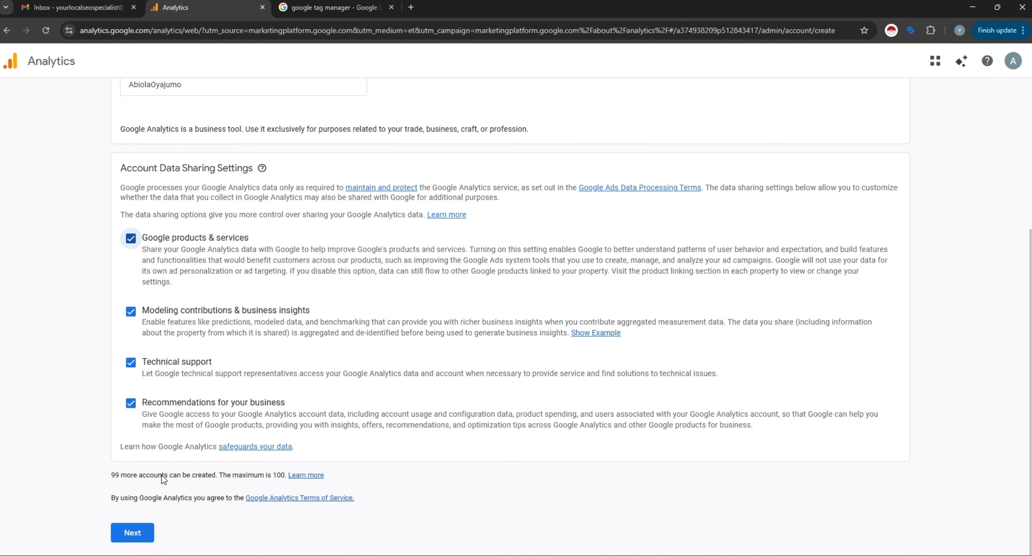
left_click(139, 534)
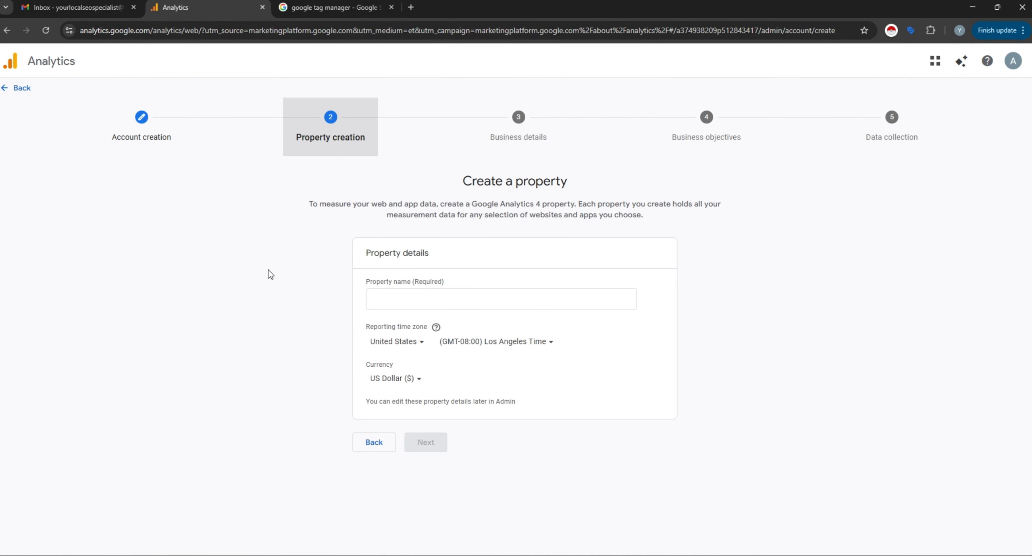
Enter the owner's full name as the property name
left_click(470, 294)
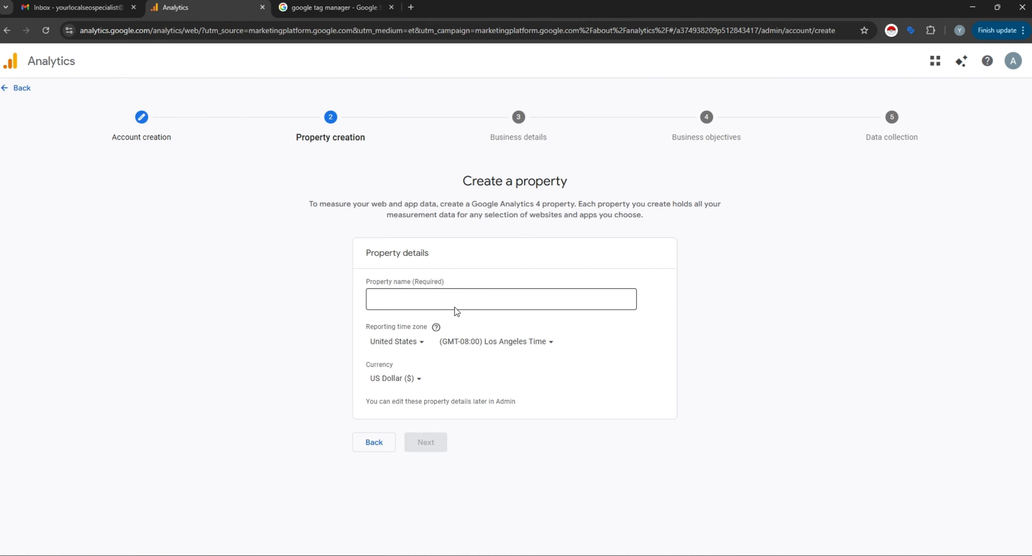
left_click_drag(454, 309, 455, 309)
left_click(464, 294)
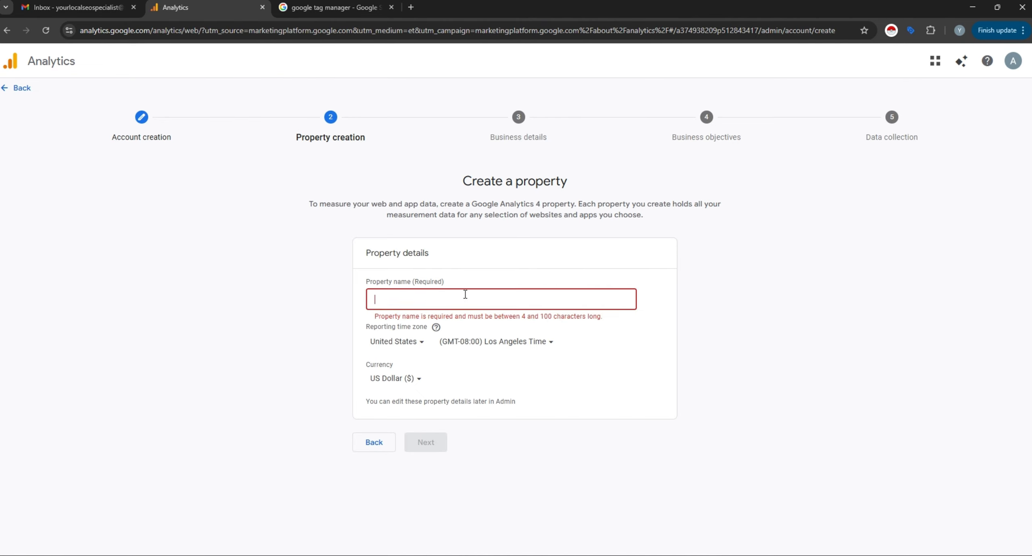
type("Abiola O")
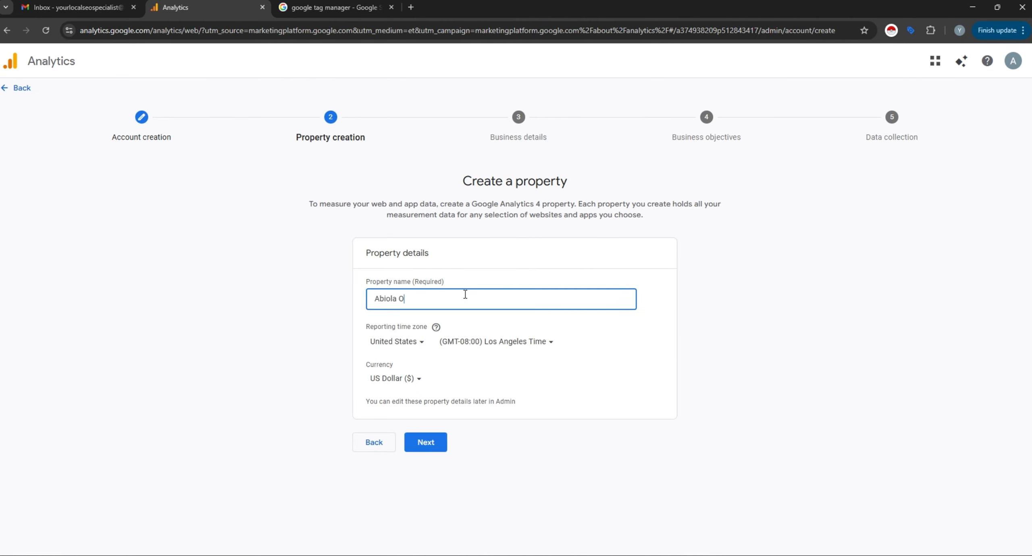
type("yajumo")
Set the reporting time zone to Nigeria (GMT+01:00), keep US Dollar currency, and continue
left_click(423, 342)
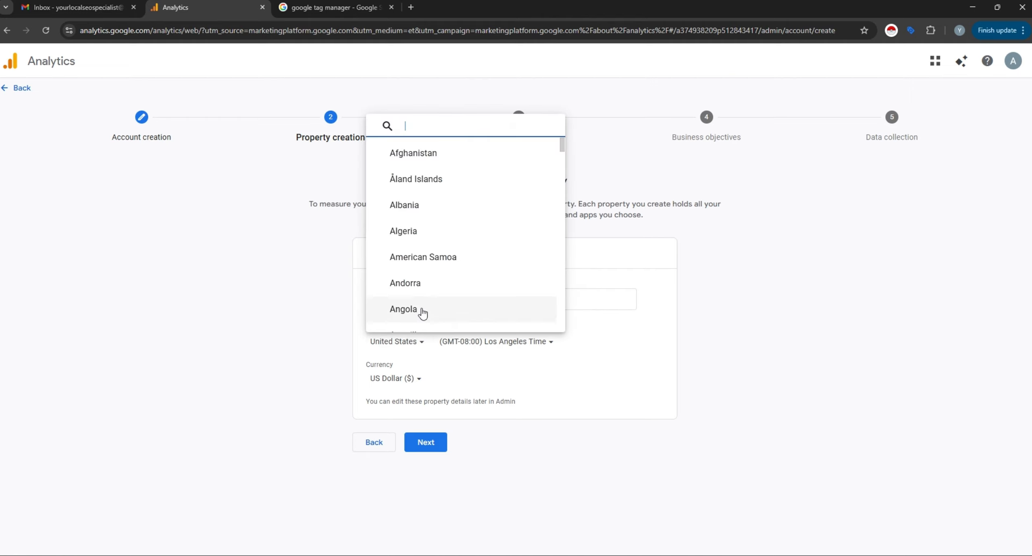
type("ni")
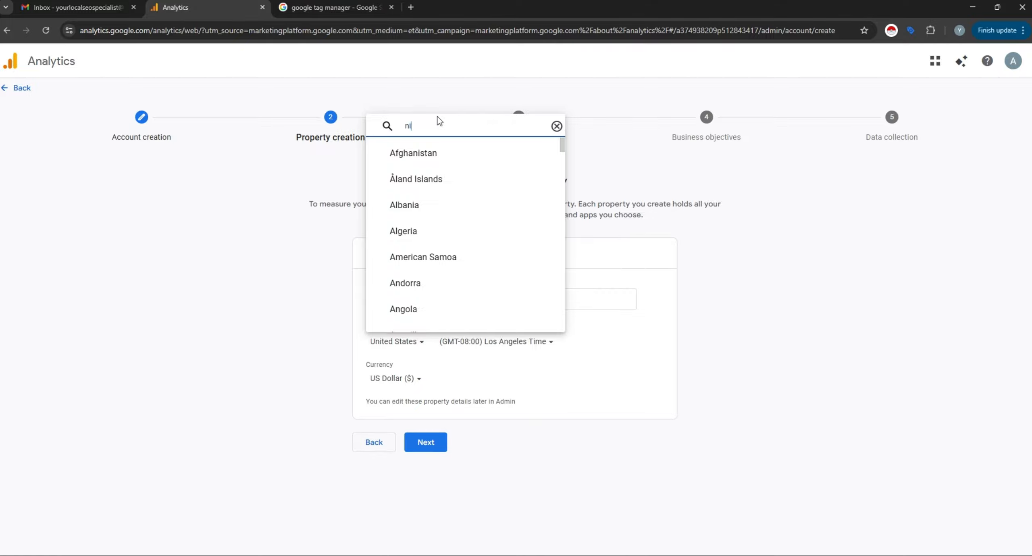
type("ge")
left_click(415, 317)
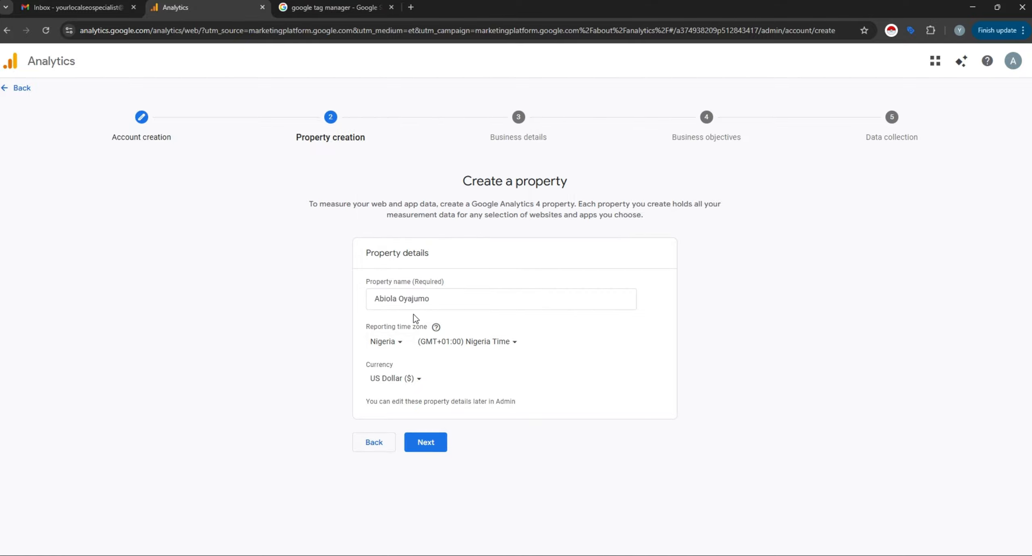
left_click(400, 379)
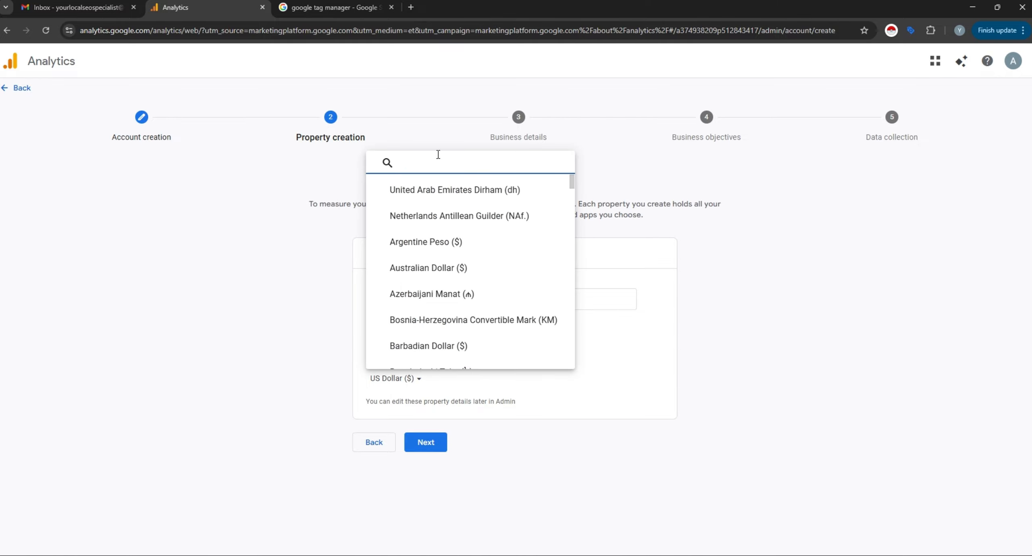
type("nai")
left_click(824, 312)
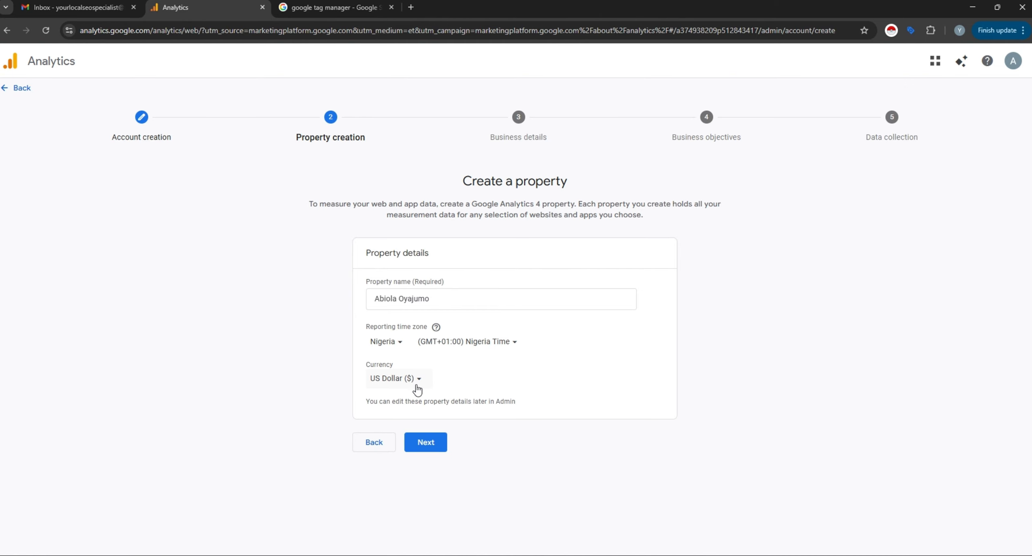
left_click(421, 446)
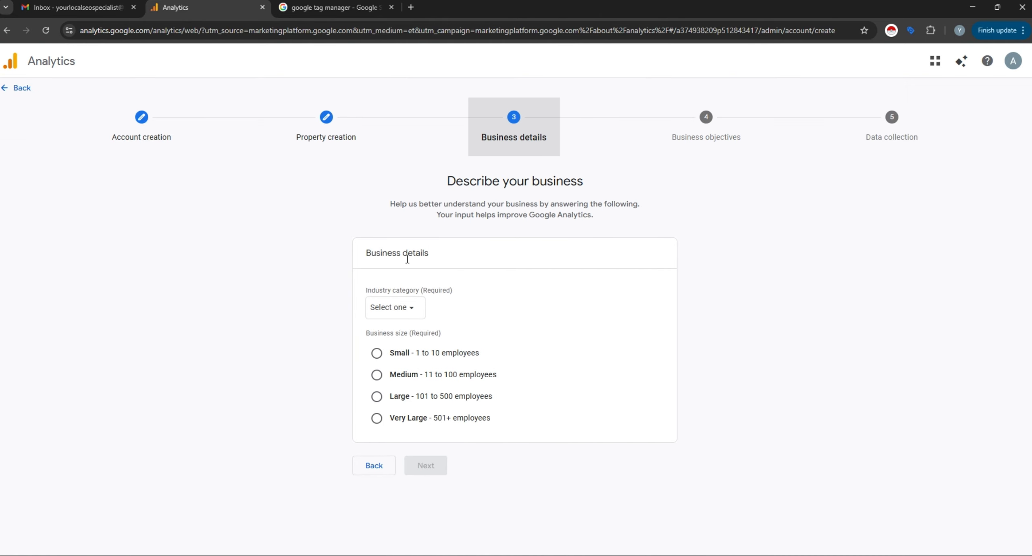
Browse the industry categories, trying People & Society and then Business & Industrial
left_click(408, 313)
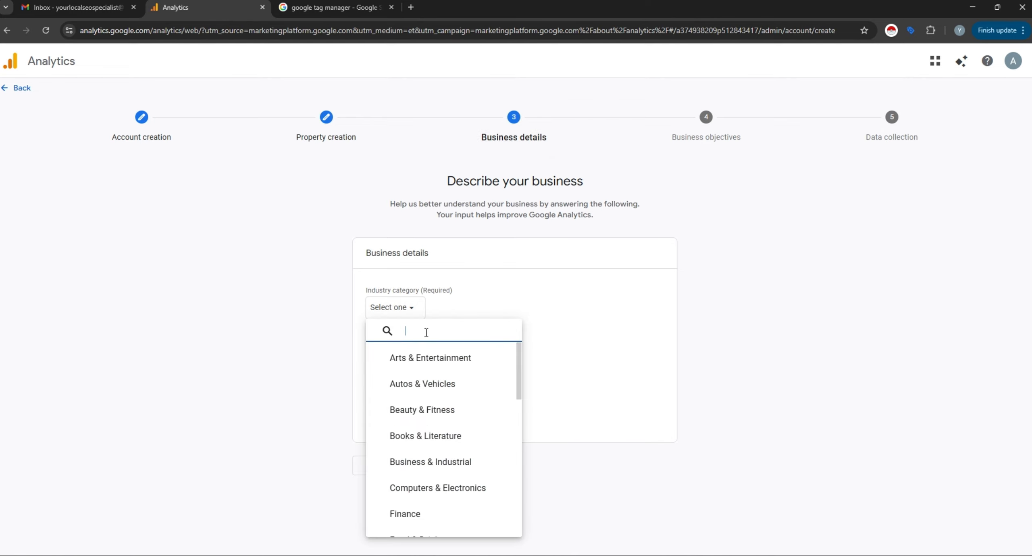
type("person")
key("BackSpace")
key("BackSpace")
key("BackSpace")
key("BackSpace")
key("BackSpace")
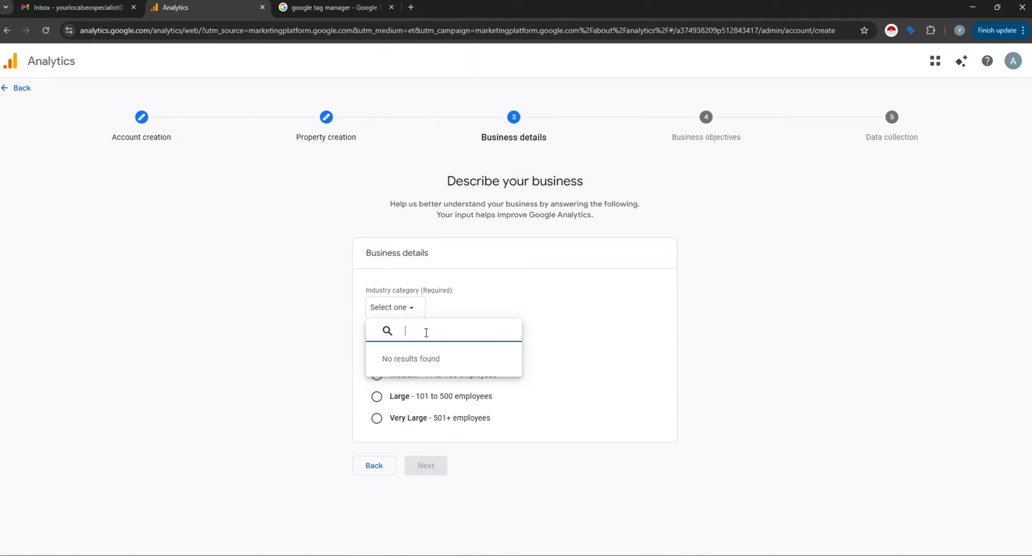
scroll(421, 424, "down", 1)
scroll(421, 424, "down", 8)
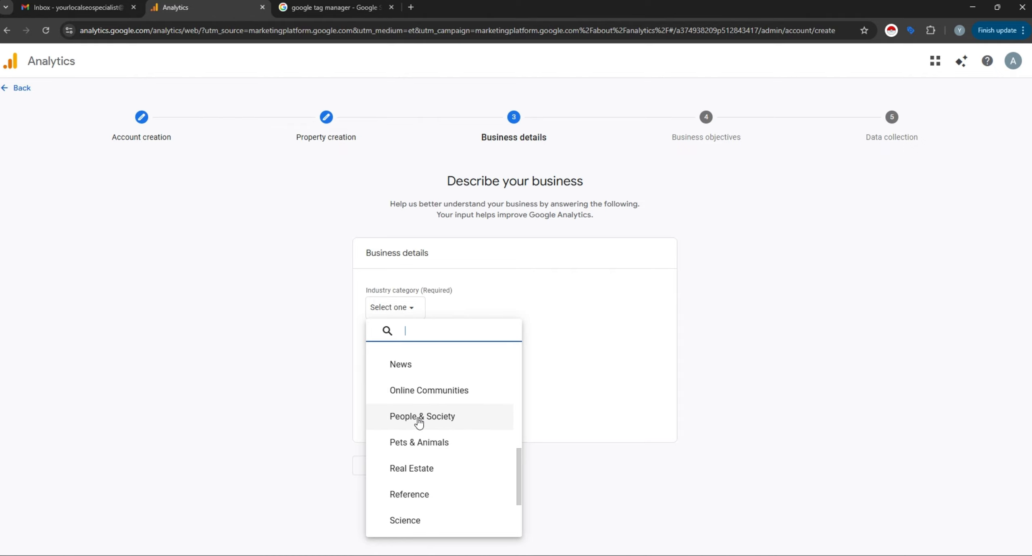
scroll(419, 422, "down", 3)
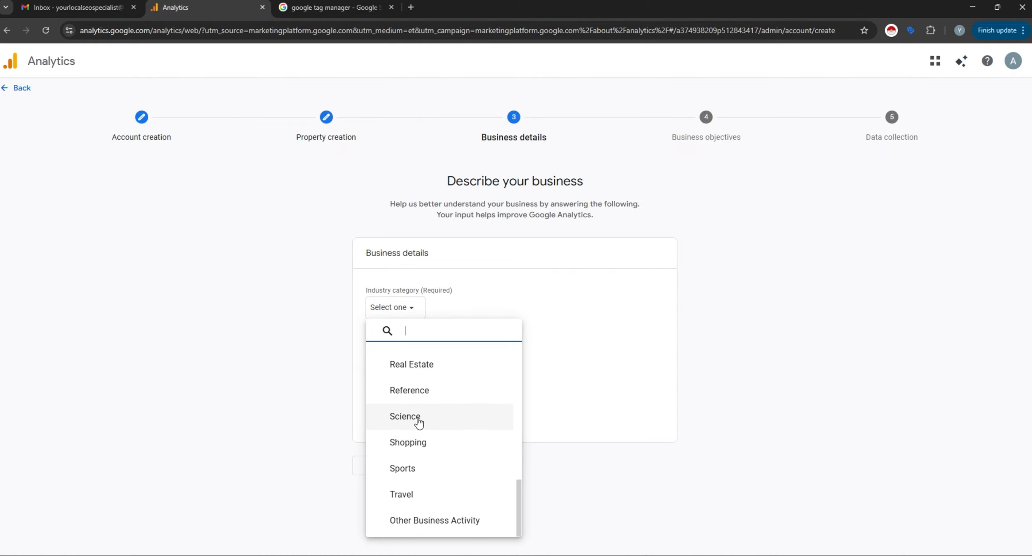
scroll(418, 421, "up", 6)
scroll(420, 421, "down", 3)
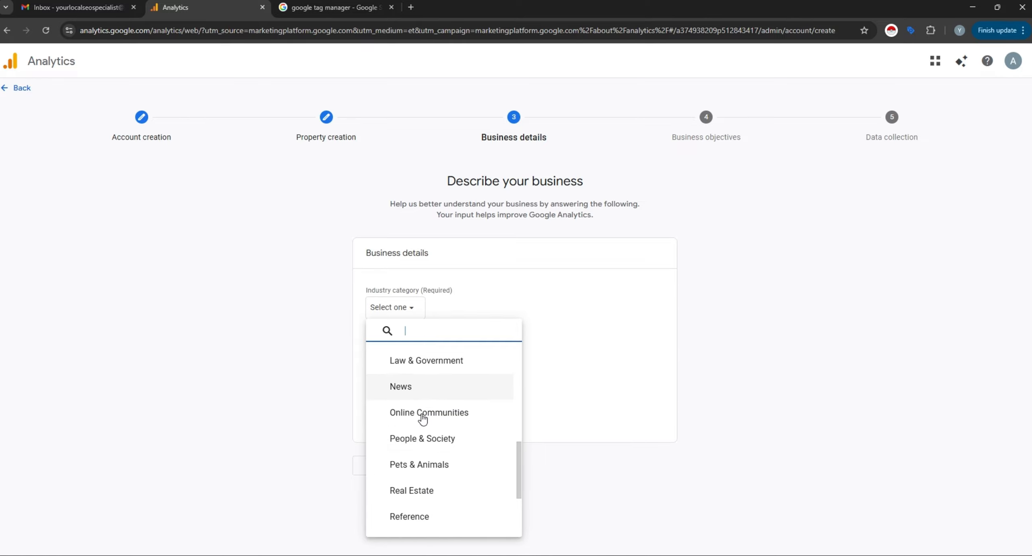
left_click(422, 419)
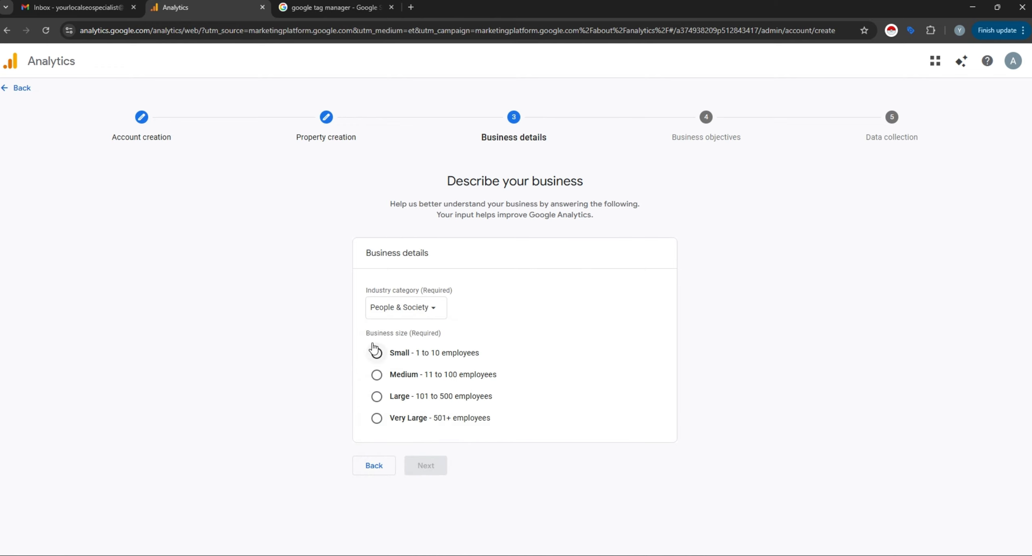
left_click(416, 306)
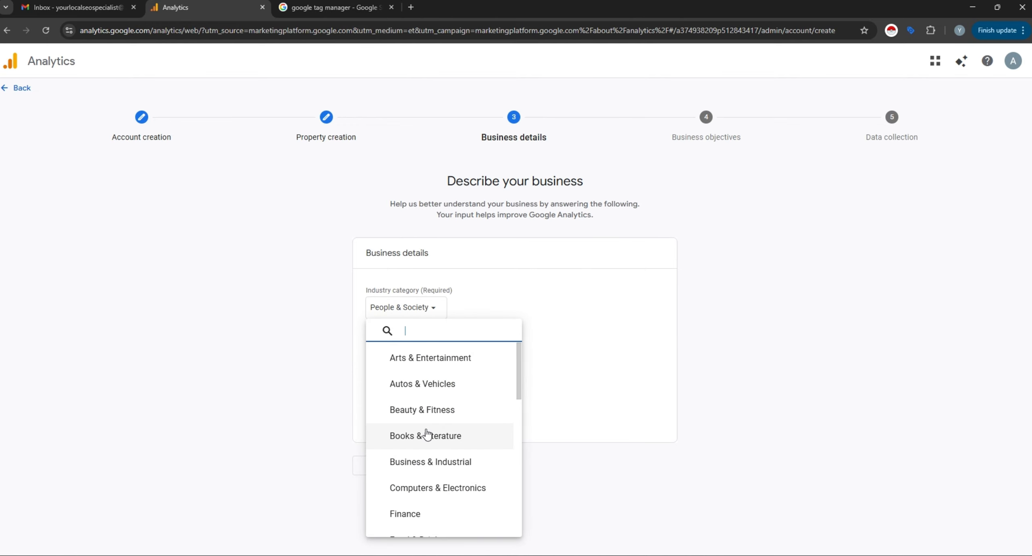
left_click(441, 464)
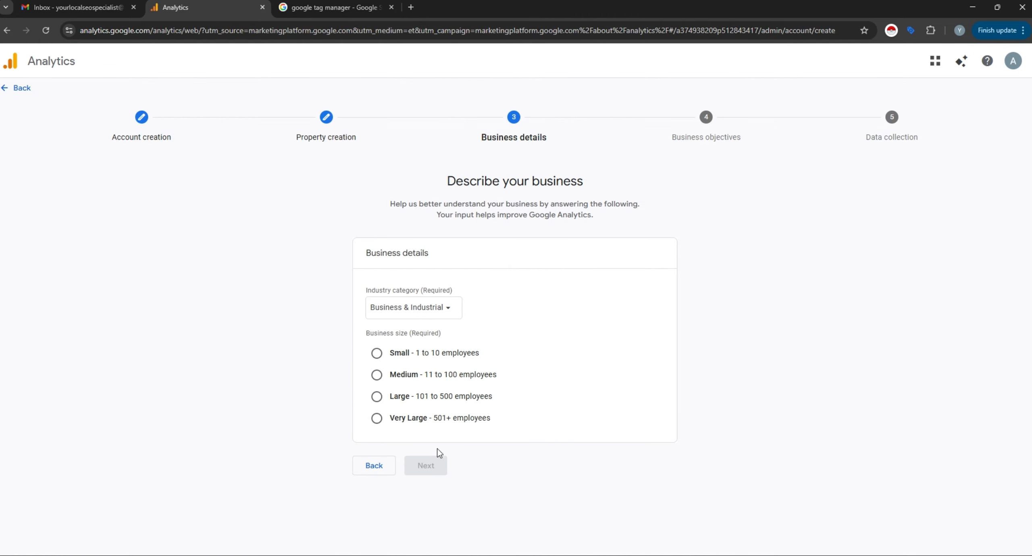
Settle on People & Society industry with Small business size, then continue
left_click(400, 313)
scroll(431, 449, "down", 3)
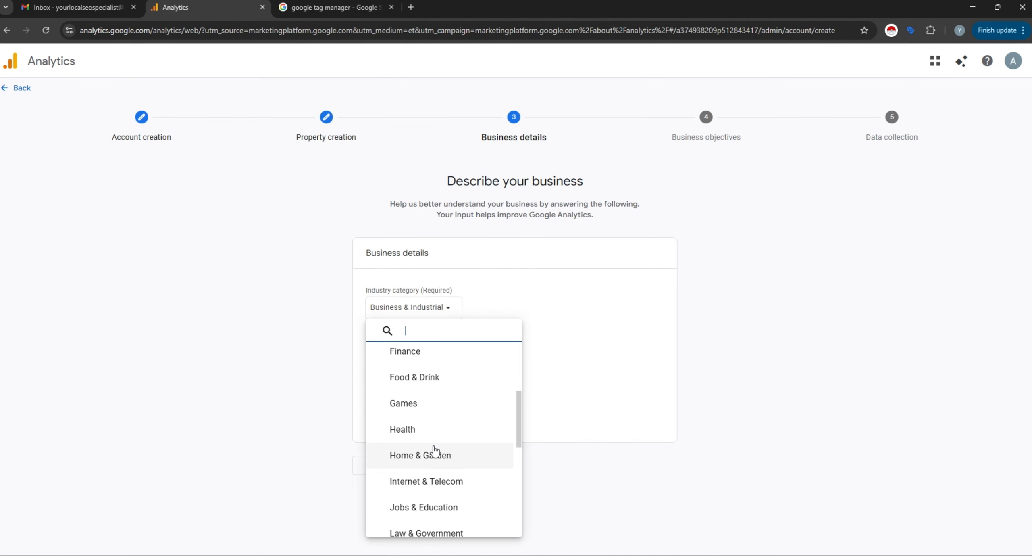
scroll(433, 450, "down", 2)
scroll(434, 450, "down", 5)
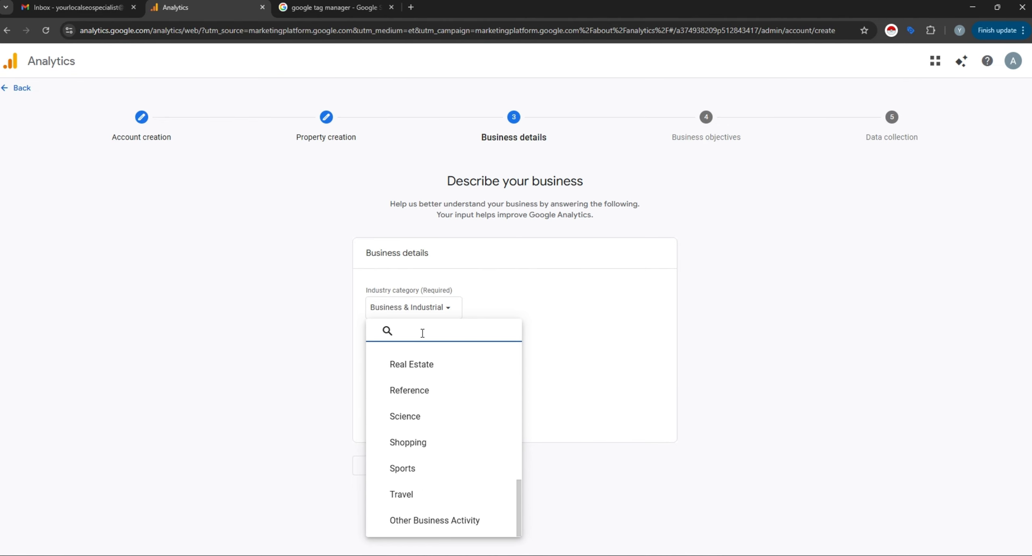
type("agency")
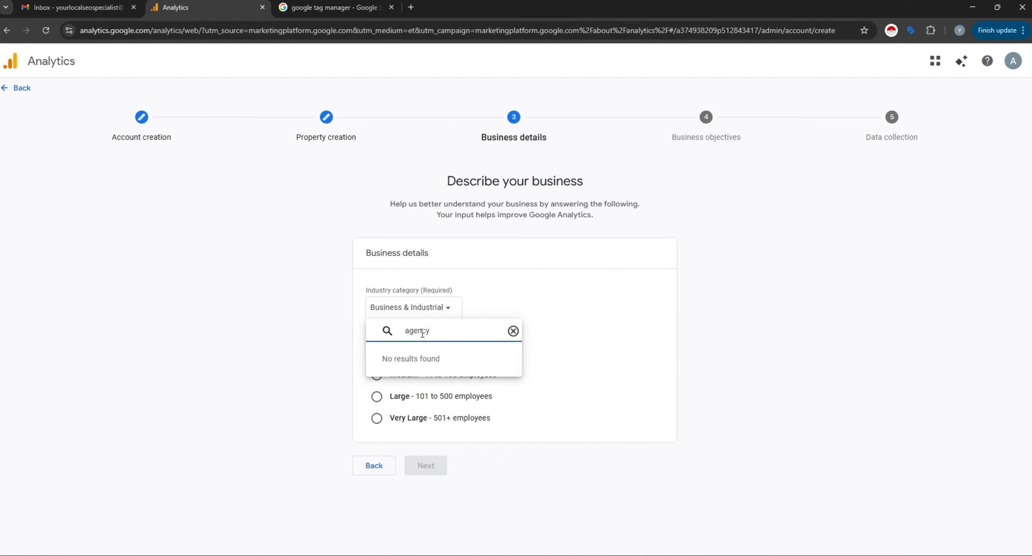
key("BackSpace")
key("BackSpace")
key("BackSpace")
key("BackSpace")
key("BackSpace")
key("BackSpace")
type("con")
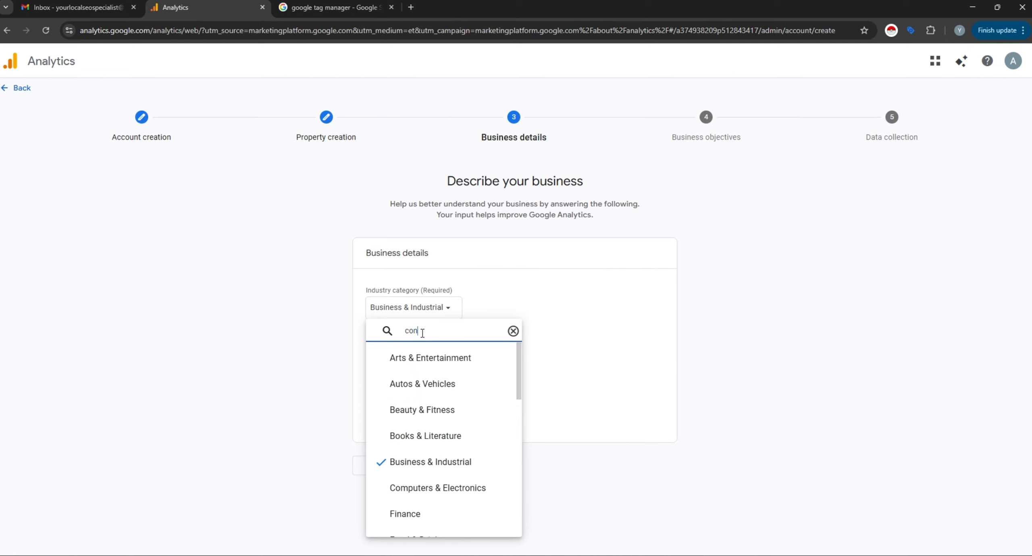
type("sul")
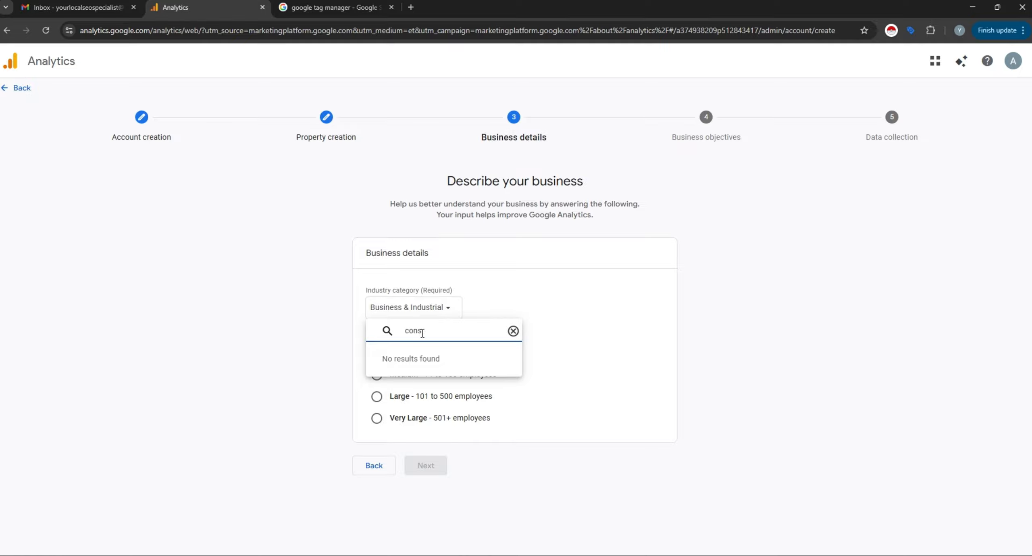
key("BackSpace")
key("BackSpace")
key("BackSpace")
key("BackSpace")
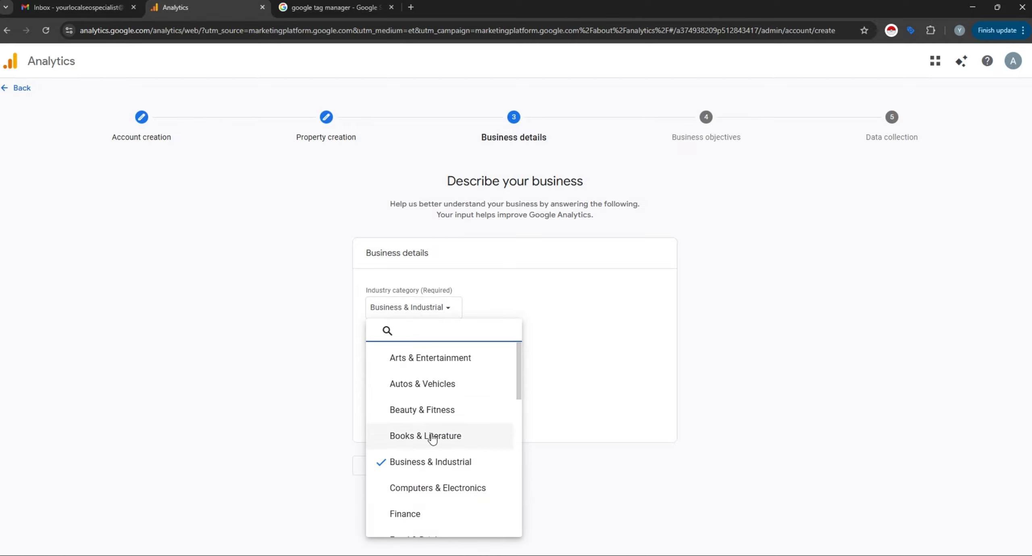
scroll(449, 468, "down", 6)
scroll(451, 468, "up", 2)
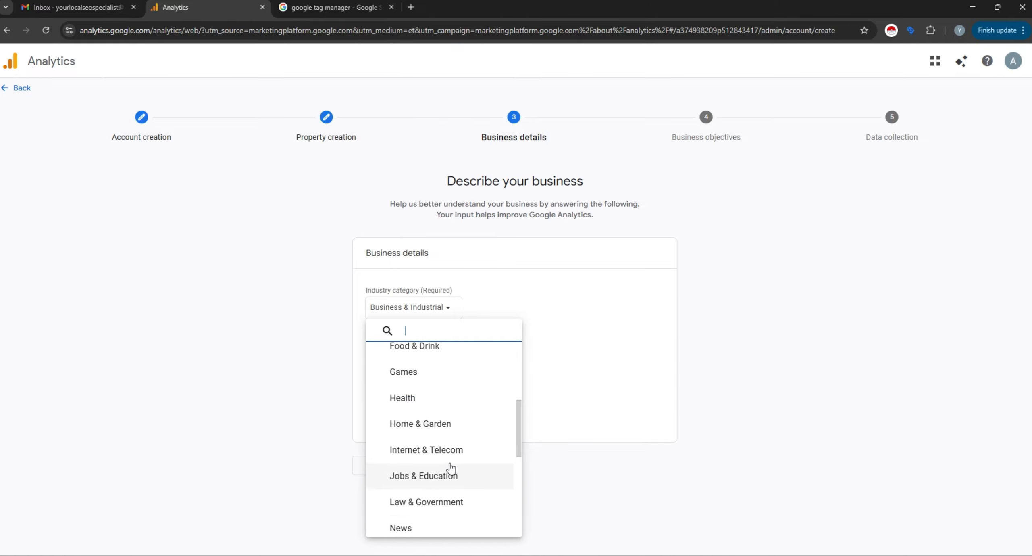
scroll(451, 468, "up", 4)
scroll(450, 468, "down", 2)
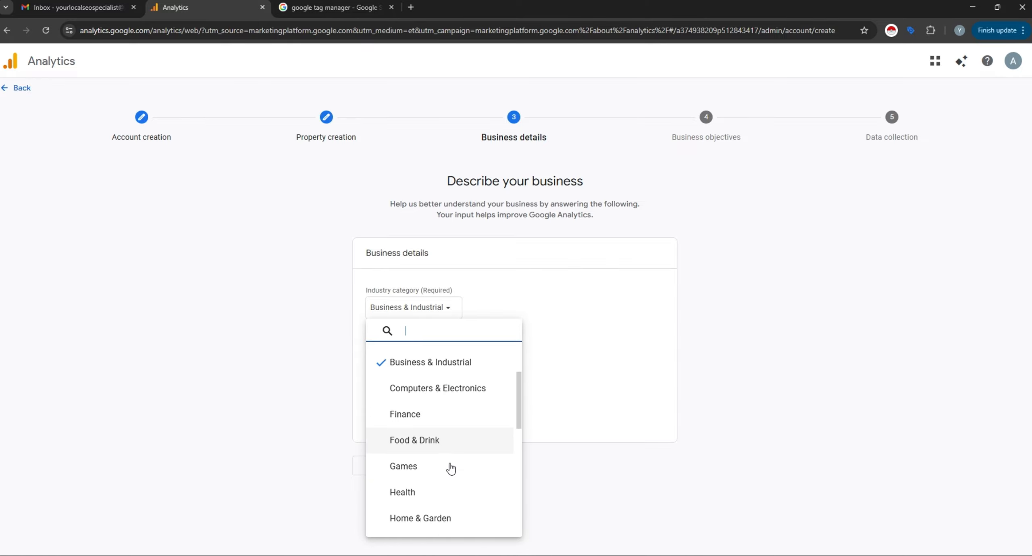
scroll(451, 468, "down", 7)
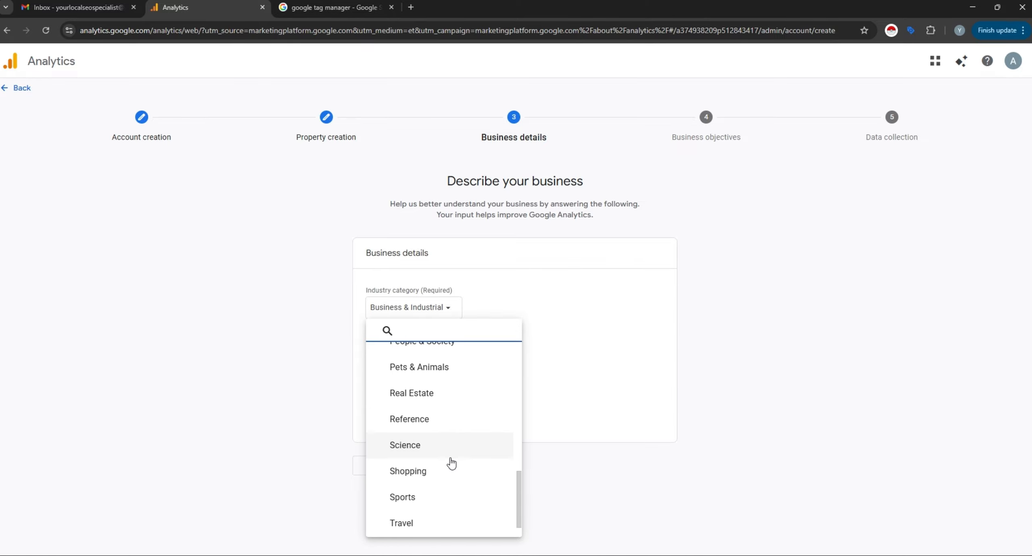
scroll(452, 463, "up", 3)
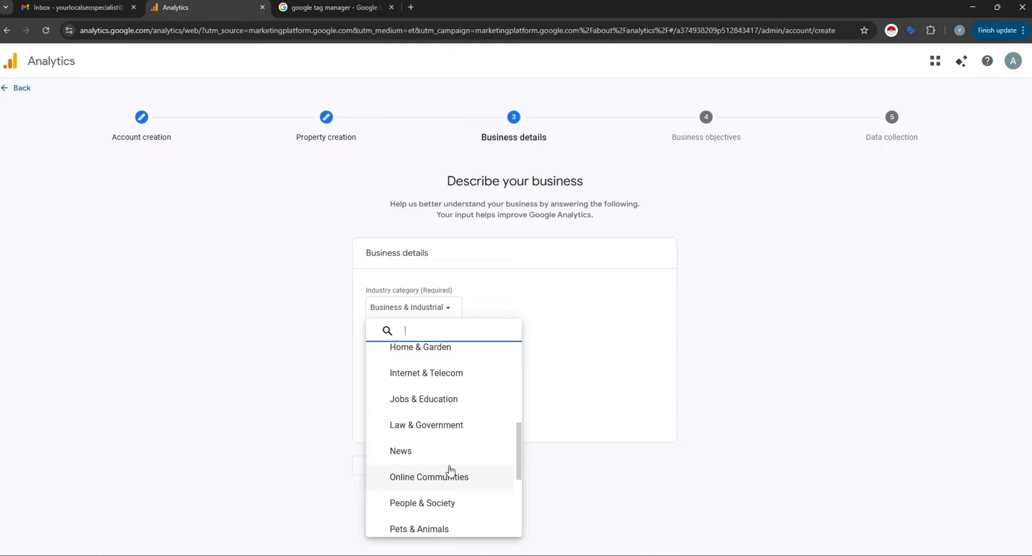
left_click(422, 501)
left_click(377, 356)
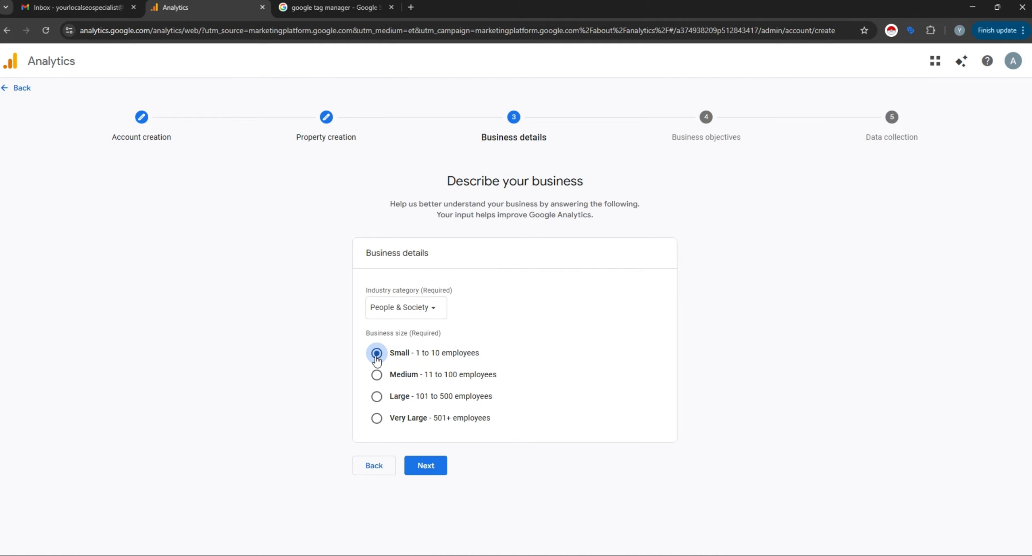
double_click(417, 465)
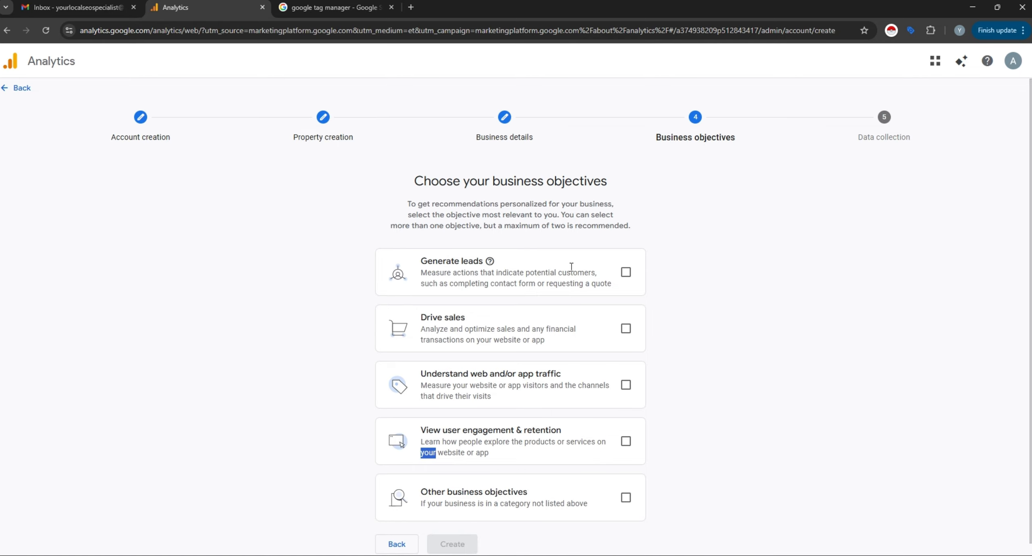
Tick Generate leads, Drive sales, Understand web traffic and View user engagement objectives, then Create
left_click(625, 272)
double_click(624, 329)
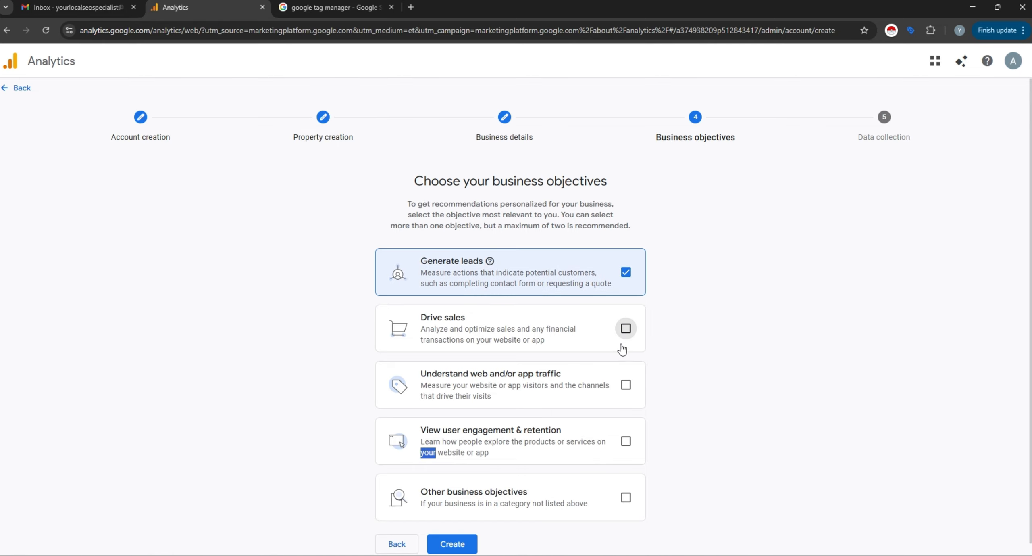
left_click(625, 384)
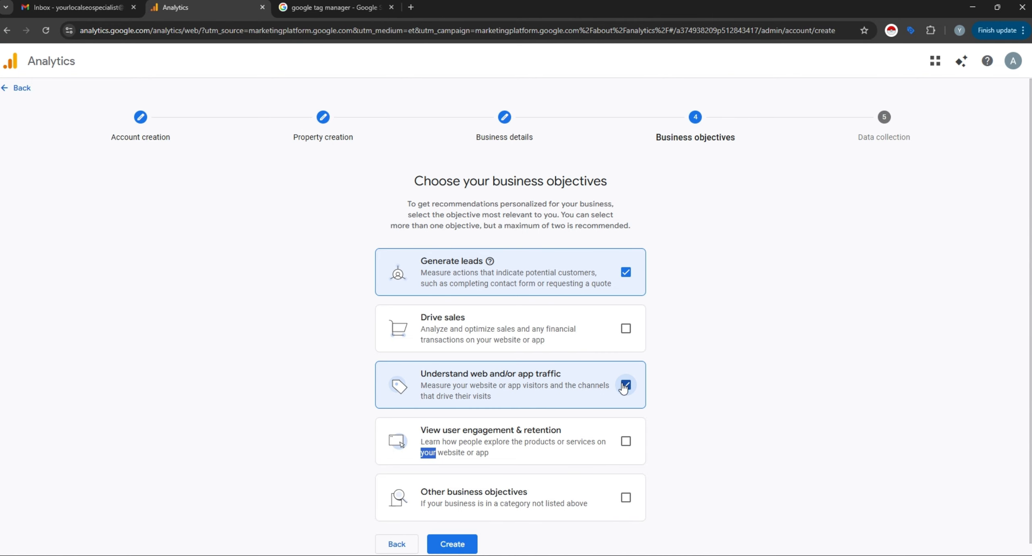
left_click(625, 329)
scroll(613, 459, "down", 1)
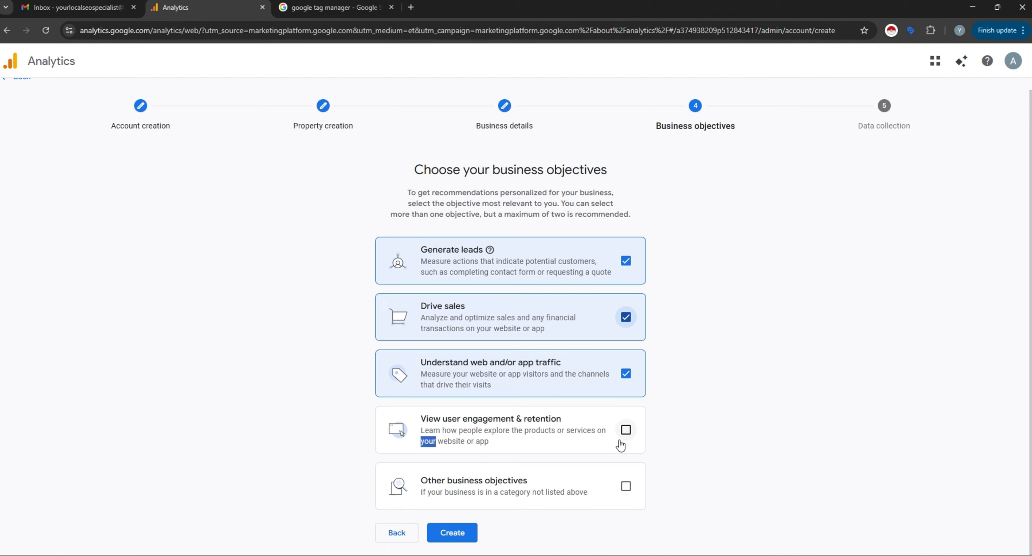
left_click(623, 433)
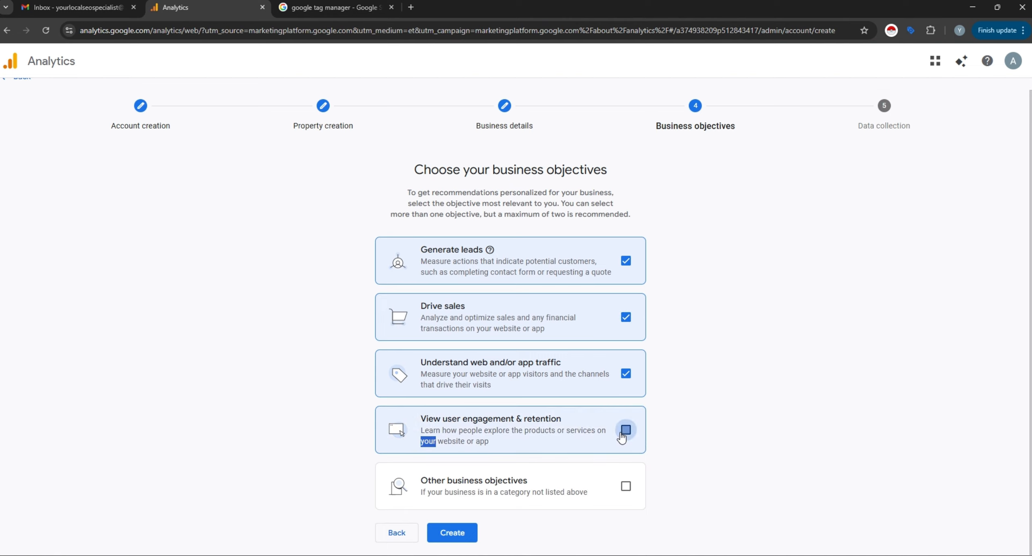
left_click(461, 531)
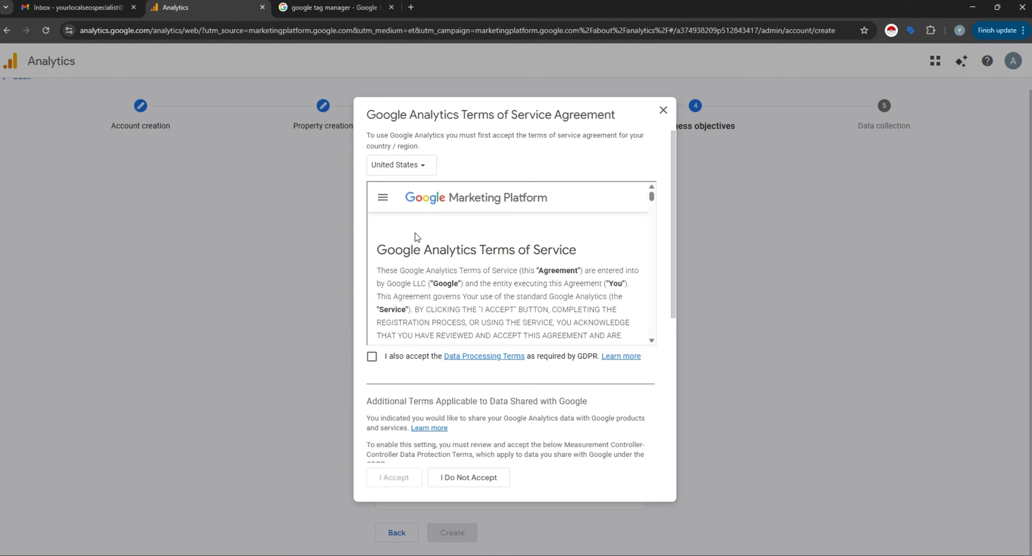
Accept the GDPR Data Processing Terms, Measurement Controller terms and the Terms of Service
left_click(372, 356)
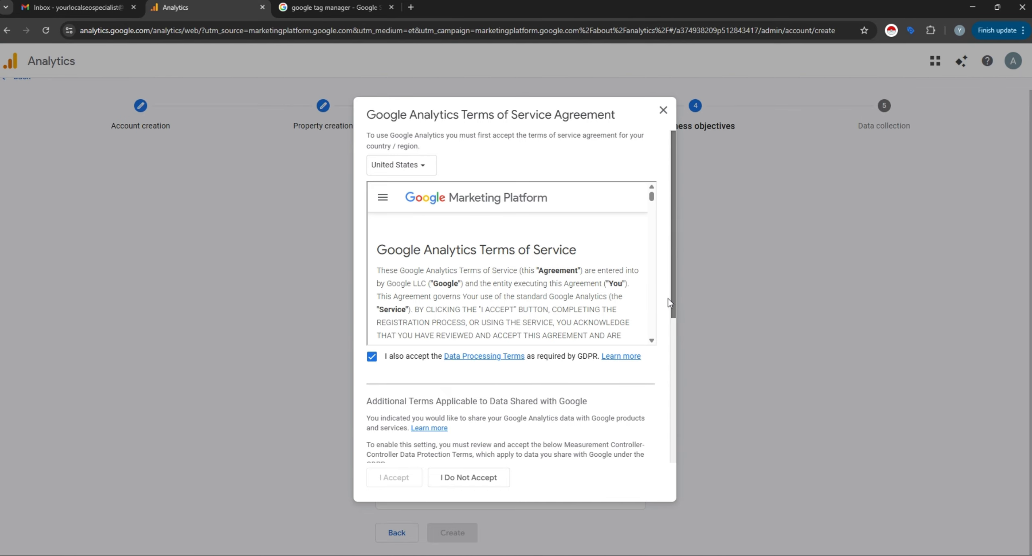
left_click_drag(671, 300, 658, 484)
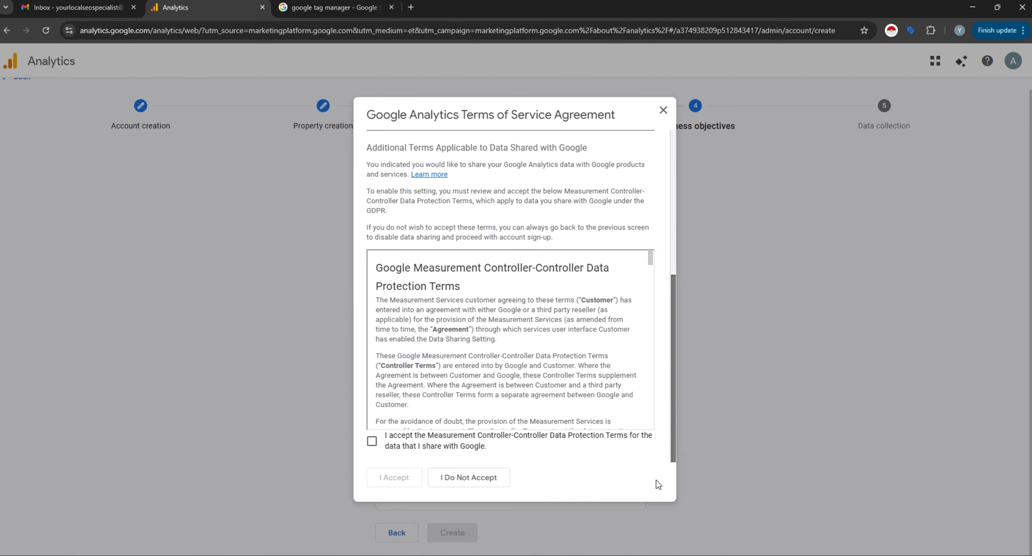
left_click(371, 441)
scroll(505, 340, "up", 6)
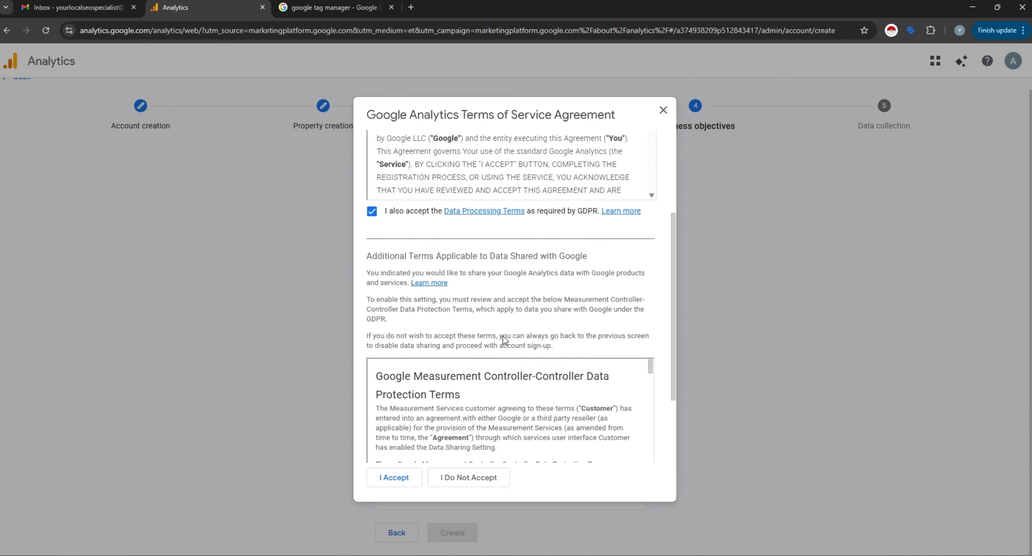
scroll(491, 244, "down", 12)
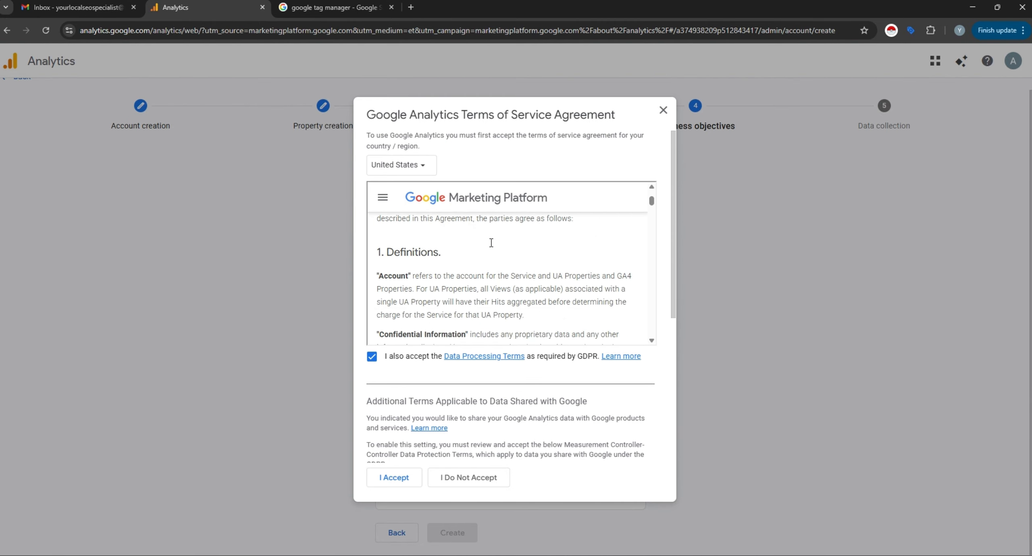
scroll(558, 428, "down", 5)
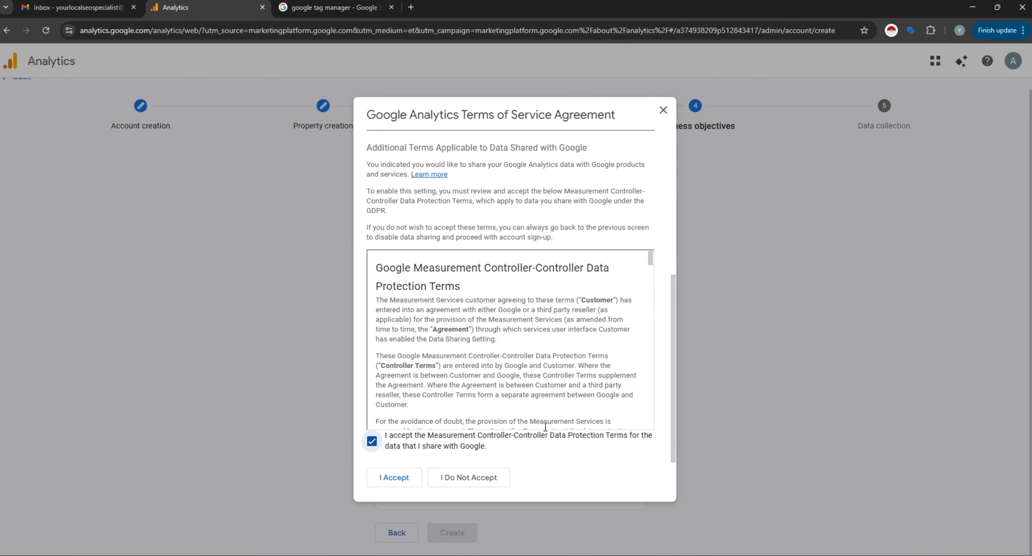
left_click(388, 478)
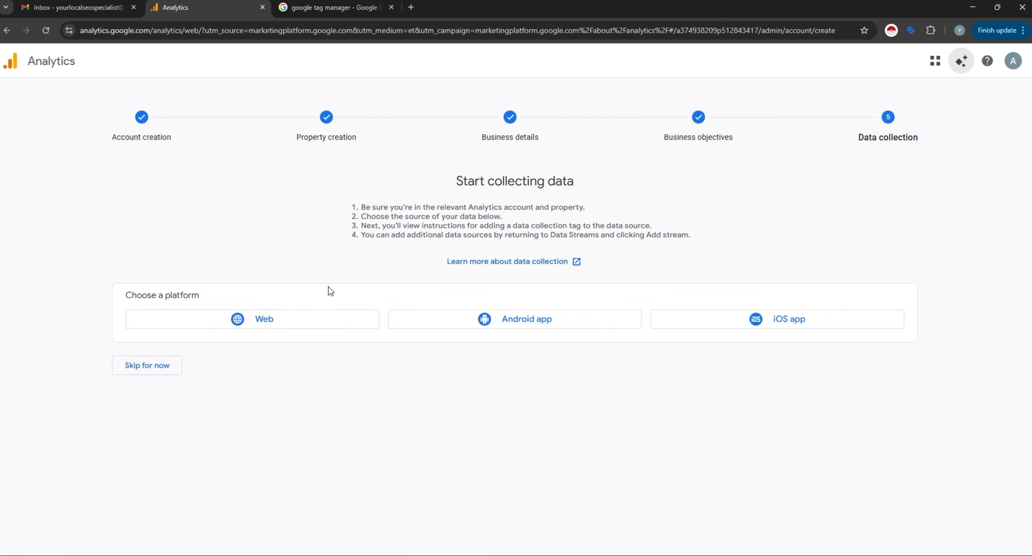
Choose Web as the platform, focus the Website URL field, and switch to the WordPress window
left_click(302, 319)
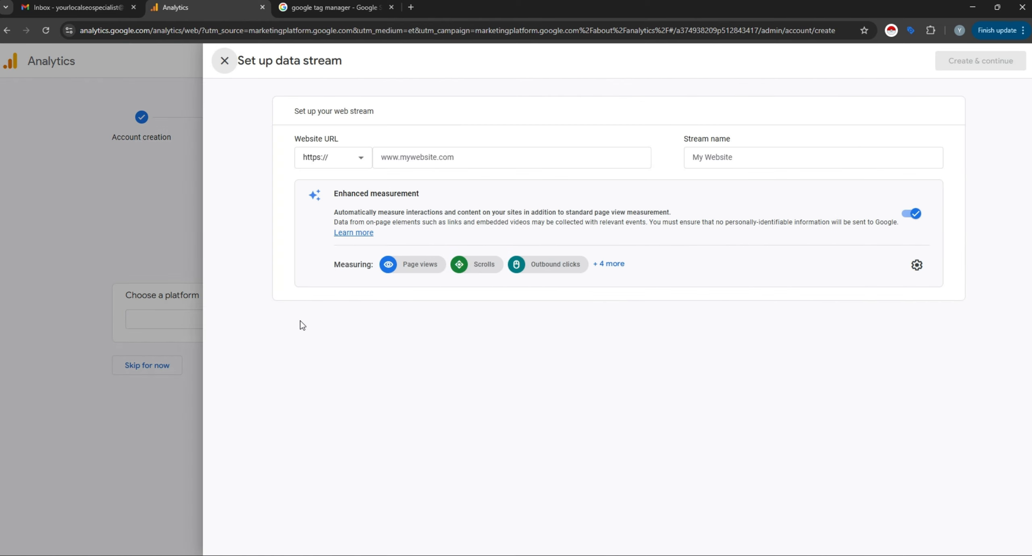
left_click(422, 153)
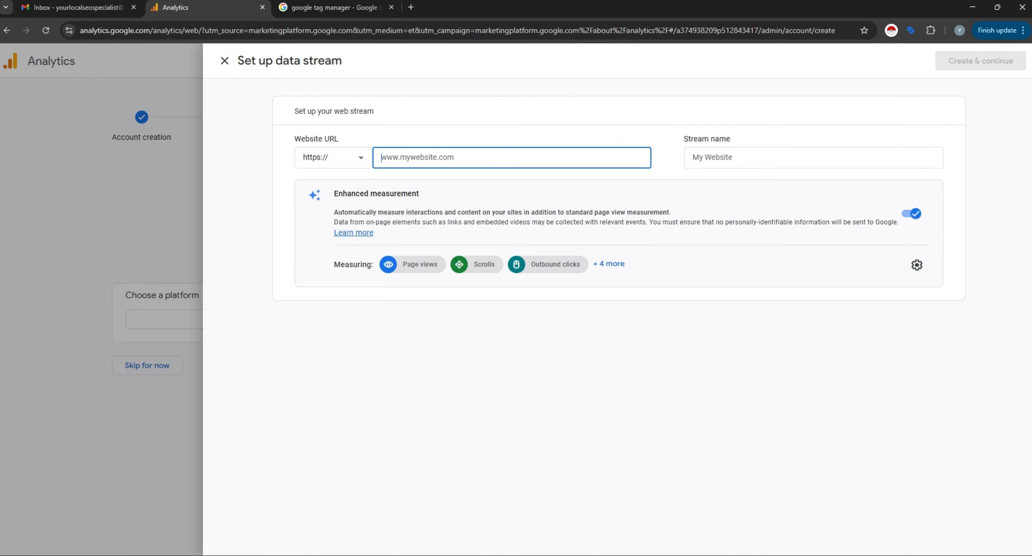
key("alt+Tab")
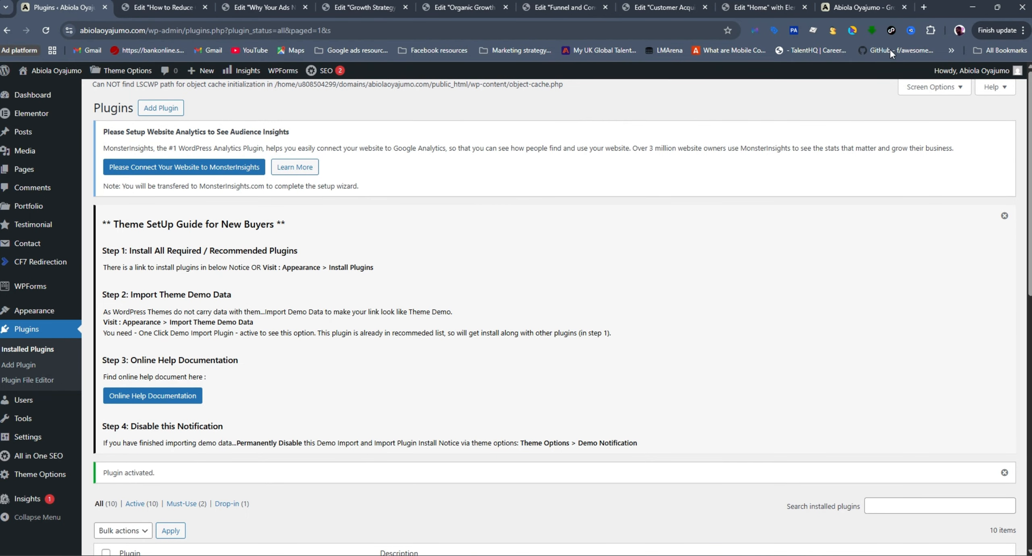
Copy the live portfolio site's URL from its tab and minimise the browser
left_click(871, 3)
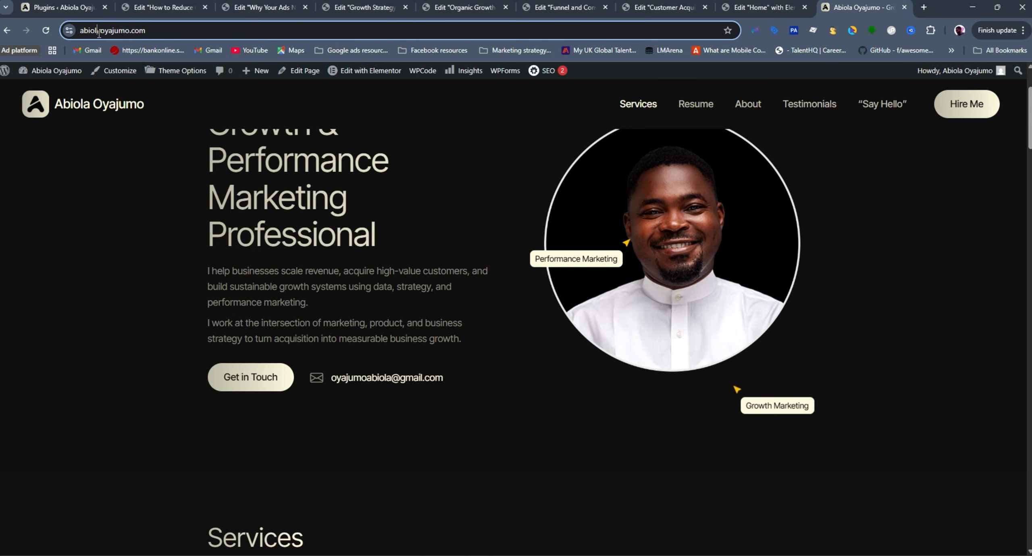
left_click(98, 32)
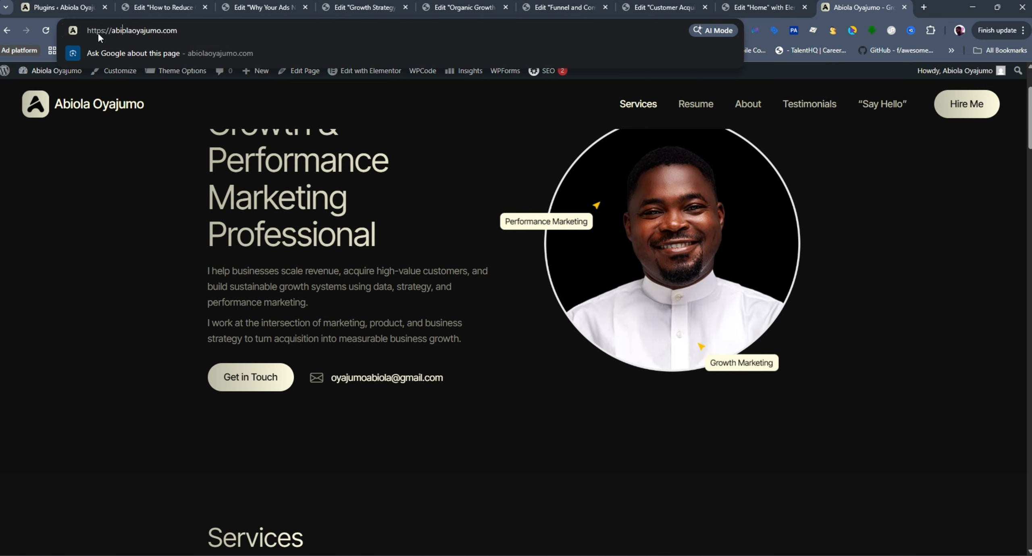
key("ctrl+a")
key("ctrl+c")
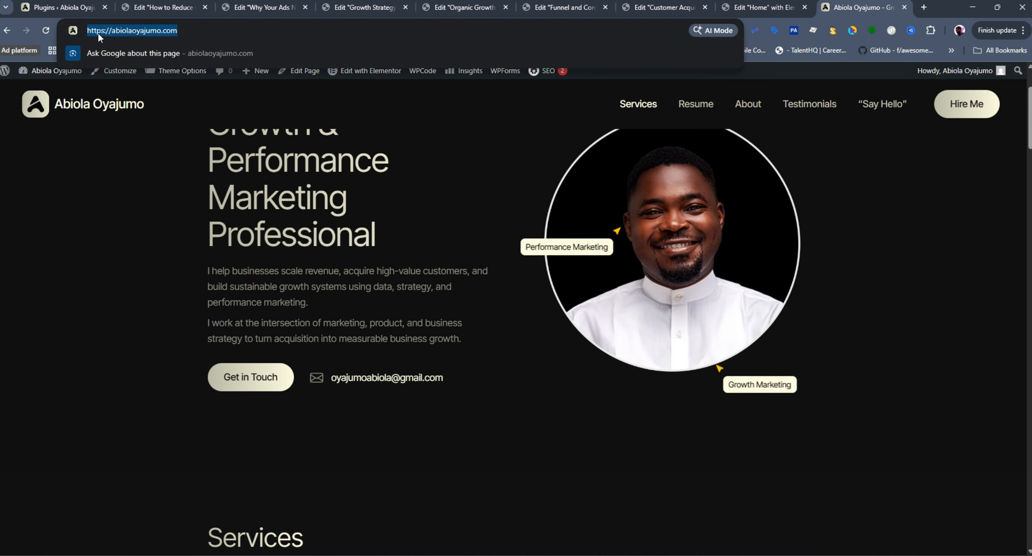
left_click(975, 9)
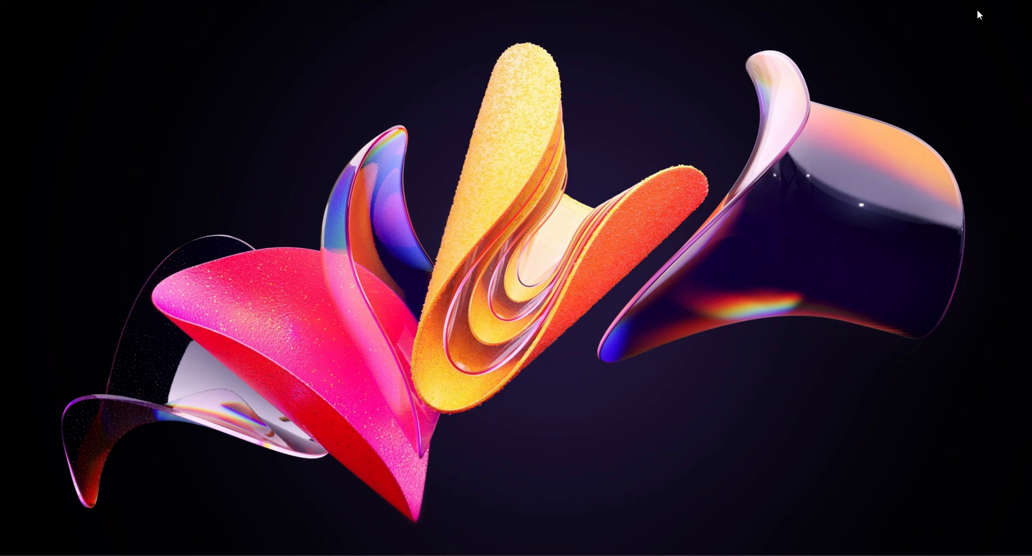
mouse_move(624, 555)
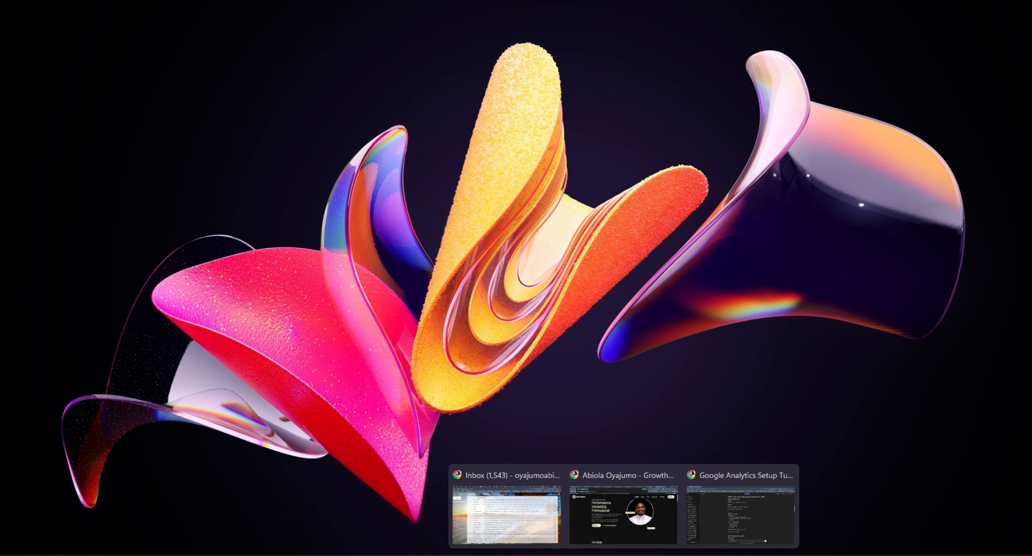
left_click(648, 555)
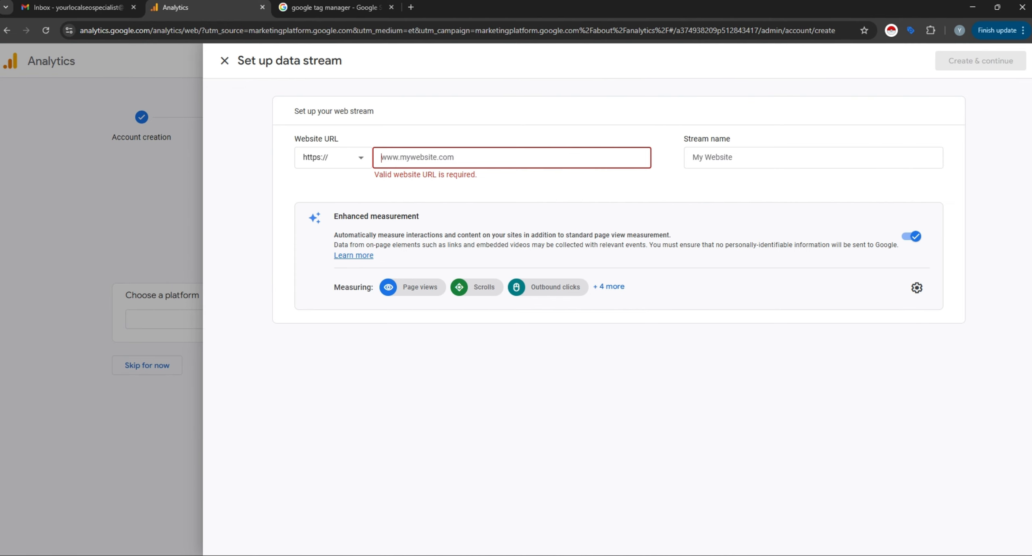
left_click(457, 154)
key("ctrl+v")
left_click(409, 158)
key("BackSpace")
key("BackSpace")
key("BackSpace")
key("BackSpace")
key("BackSpace")
key("BackSpace")
key("BackSpace")
key("BackSpace")
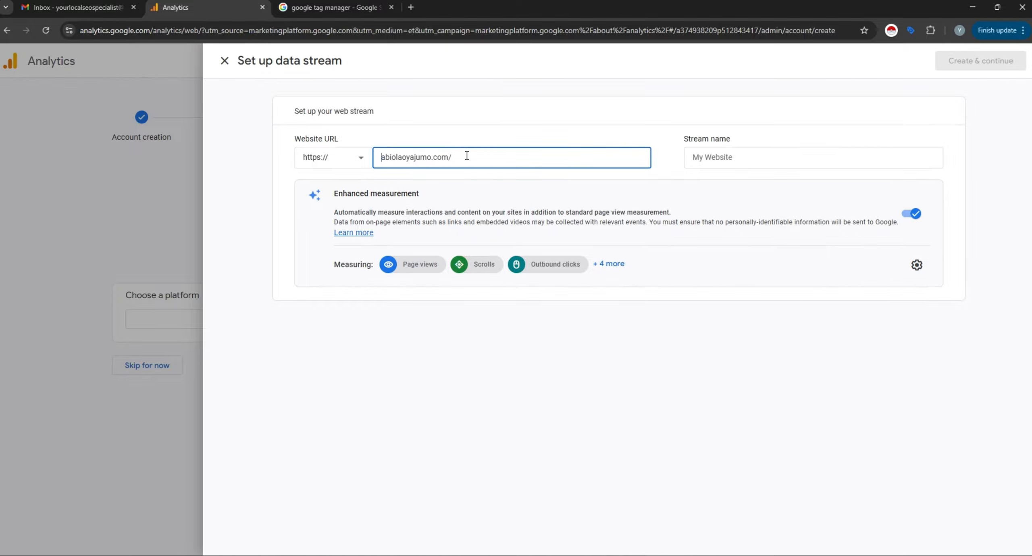
Name the stream after the site, keep enhanced measurement on, and create the stream
left_click(733, 161)
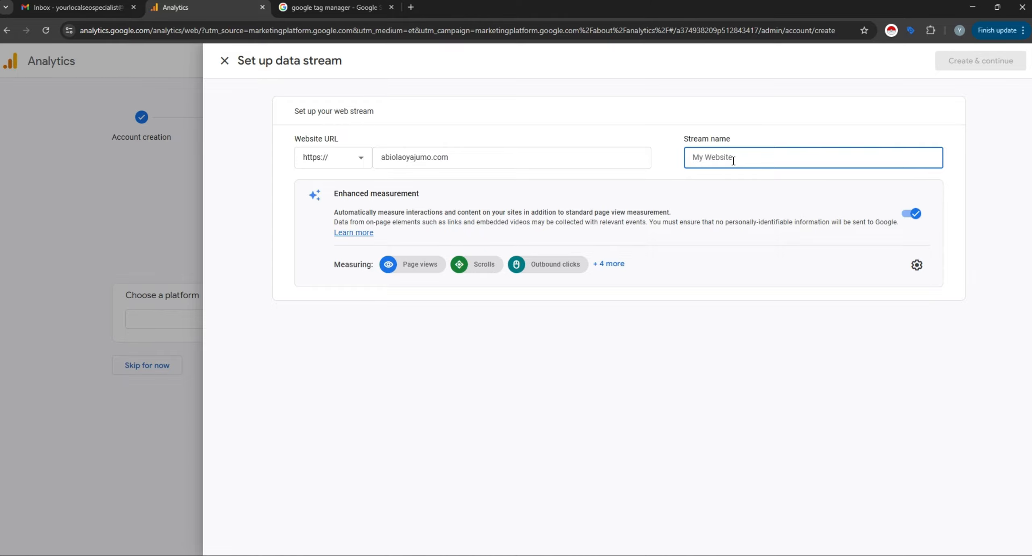
type("A")
key("BackSpace")
type("aBIO")
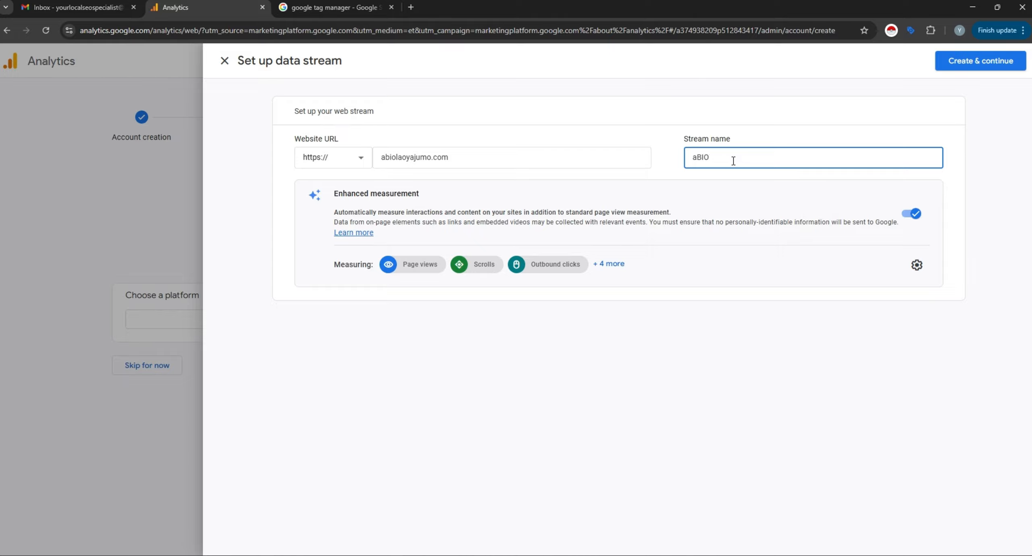
key("BackSpace")
key("BackSpace")
key("BackSpace")
key("BackSpace")
type("A")
left_click(917, 264)
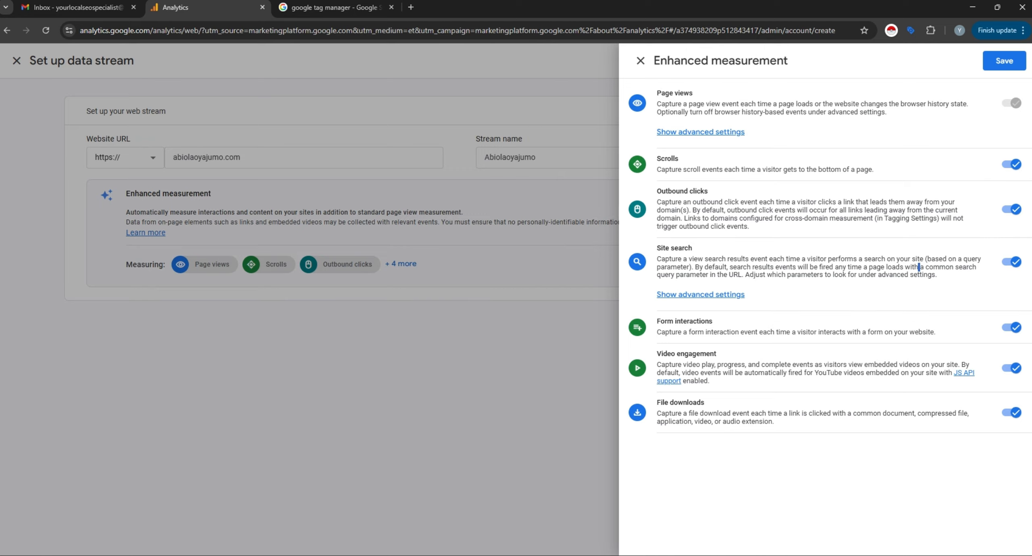
left_click(1004, 60)
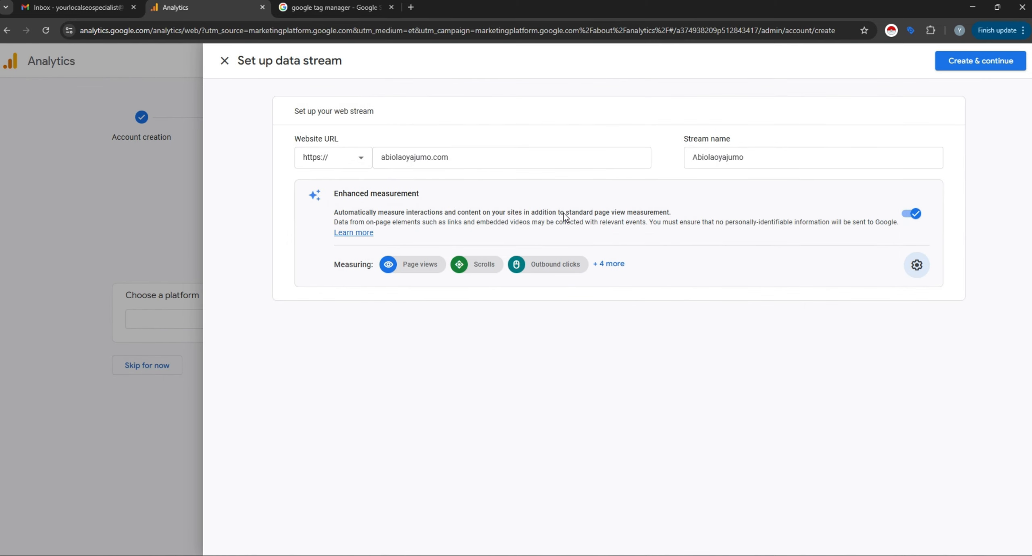
left_click(988, 61)
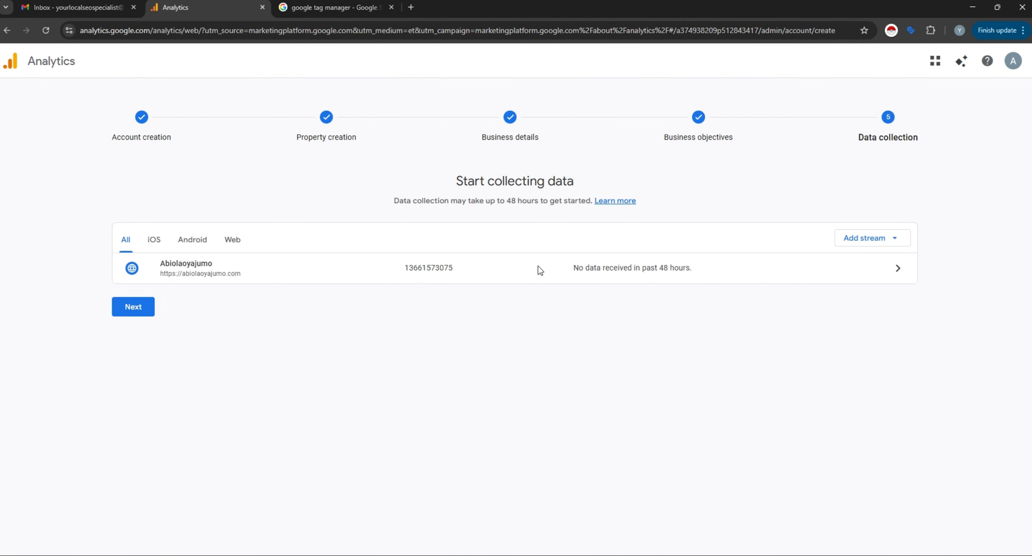
Close the new stream's Google tag and Web stream panels, then finish setup to reach Home
left_click(897, 268)
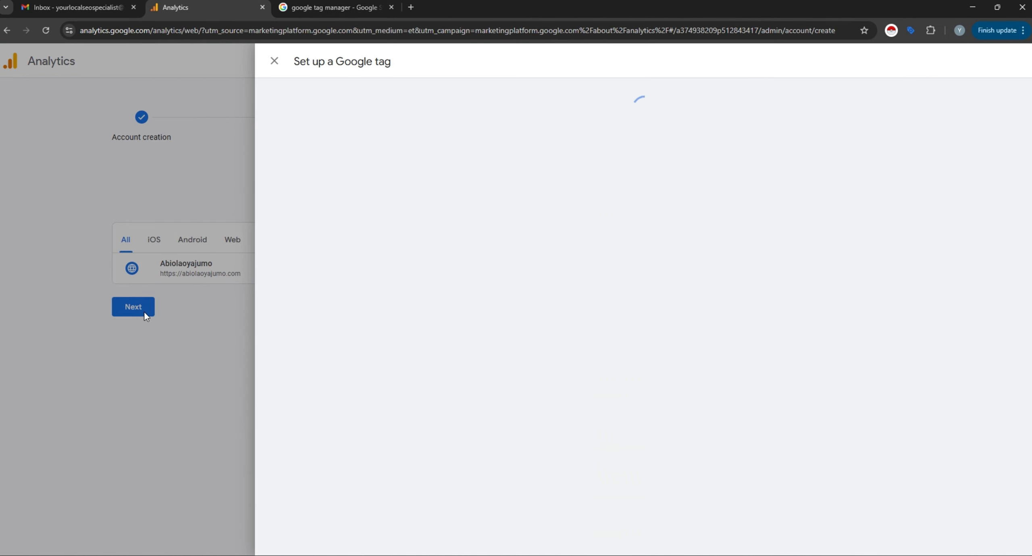
left_click(275, 61)
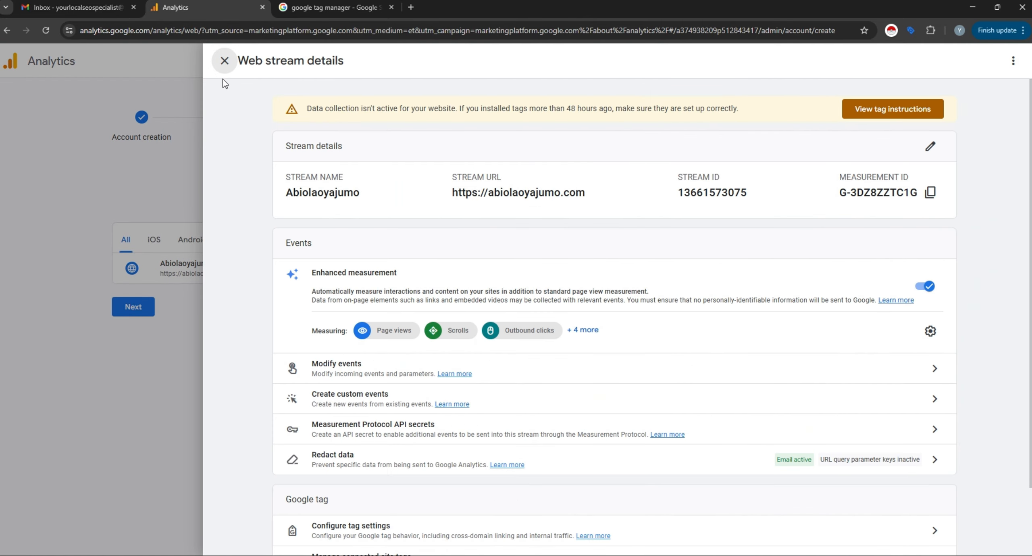
left_click(224, 61)
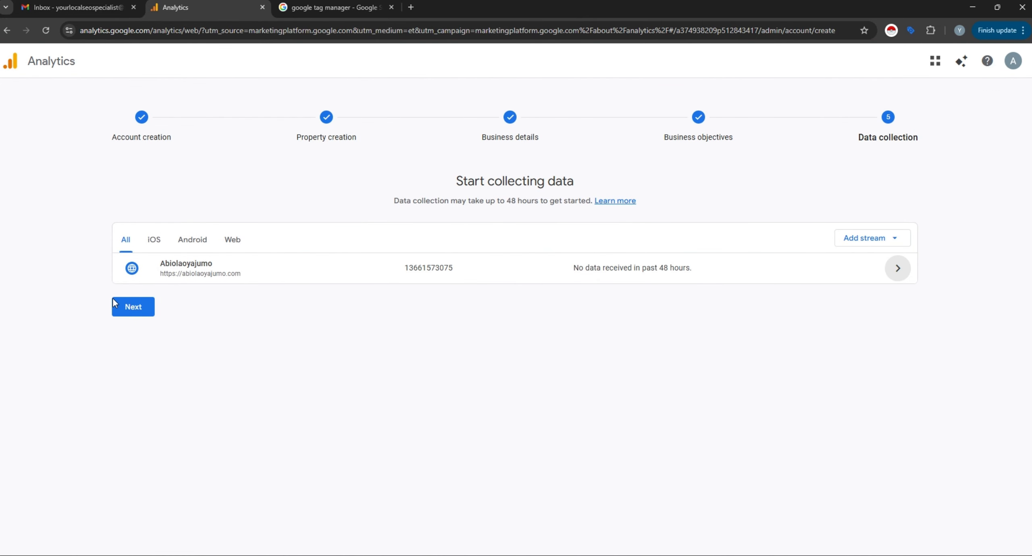
double_click(132, 309)
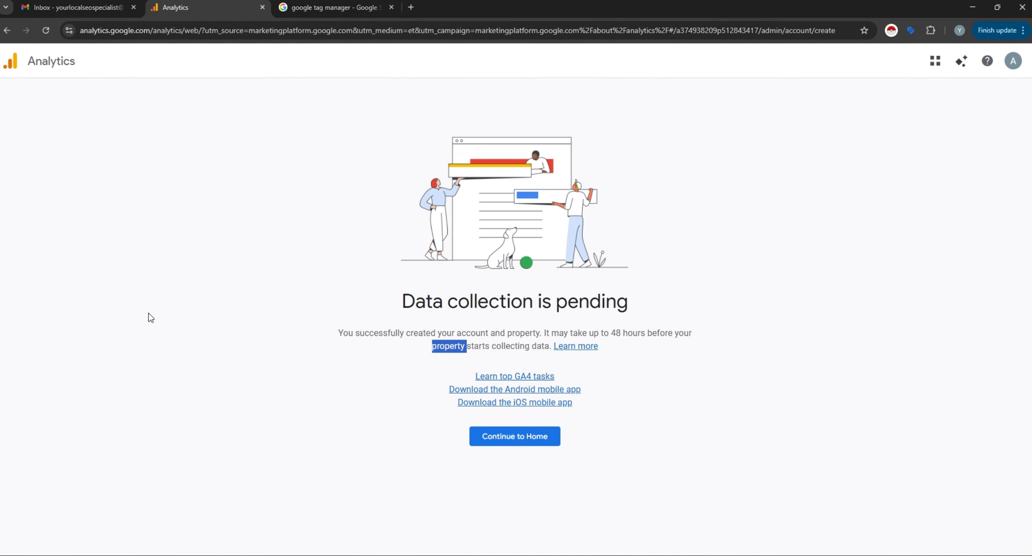
left_click(524, 438)
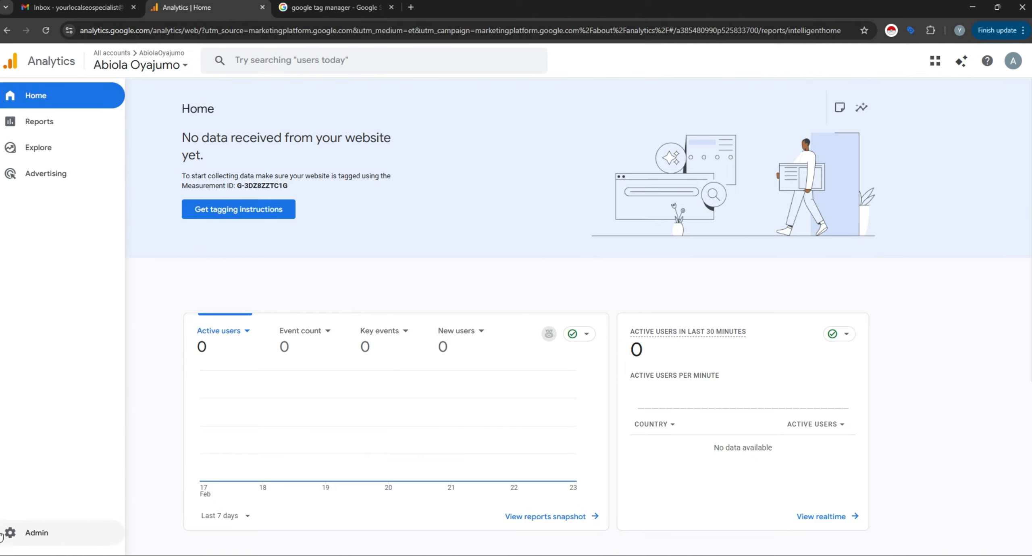
Go to Admin > Data streams and open the portfolio web stream to see its measurement ID
left_click(29, 534)
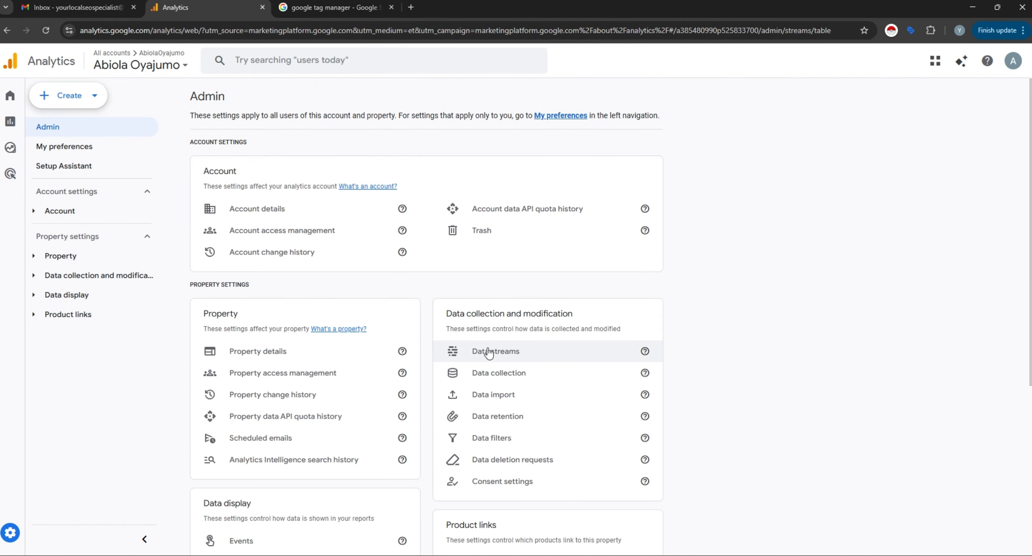
left_click(485, 352)
left_click(729, 165)
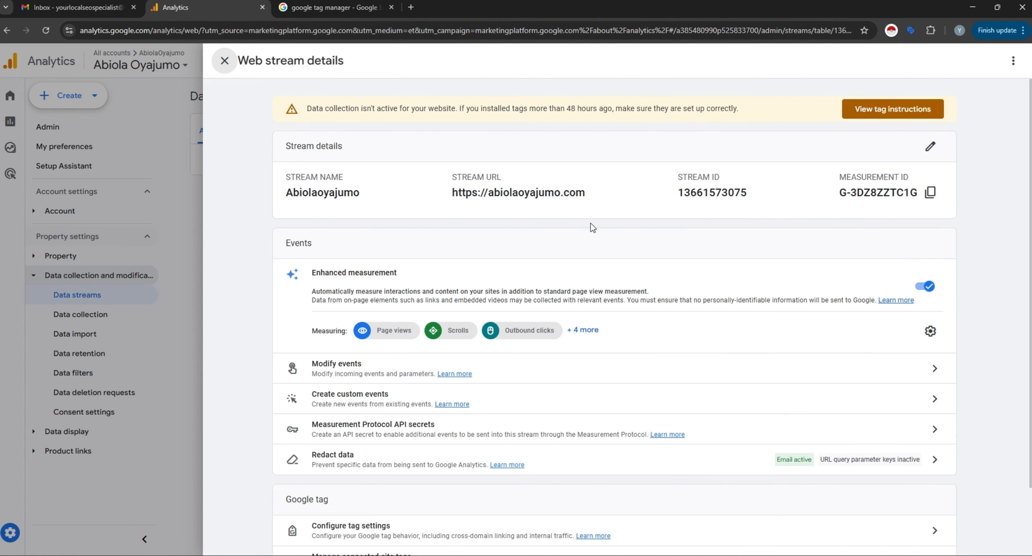
Open the official 'Website Tag Management Tools & Solutions' result and sign in to Tag Manager
left_click(359, 12)
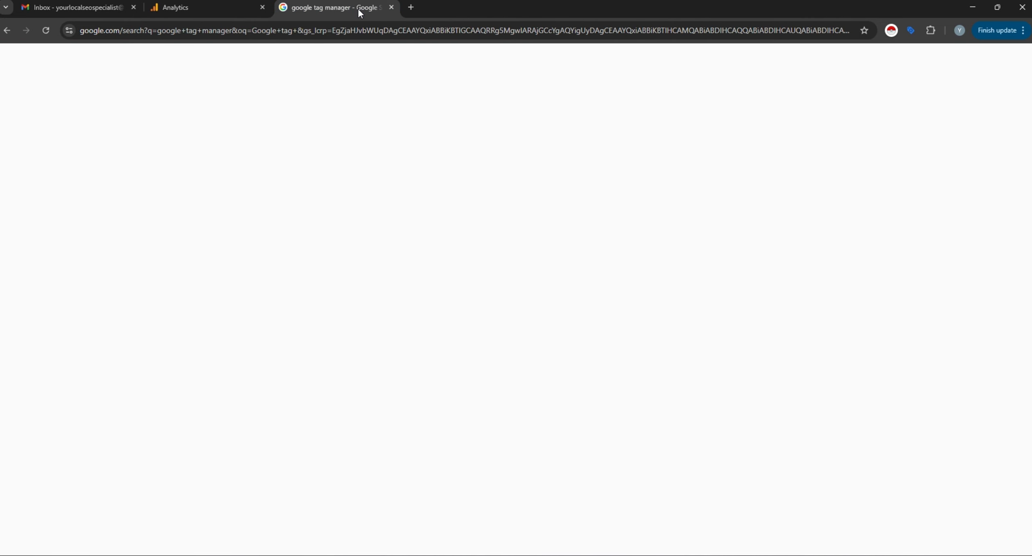
scroll(222, 263, "down", 3)
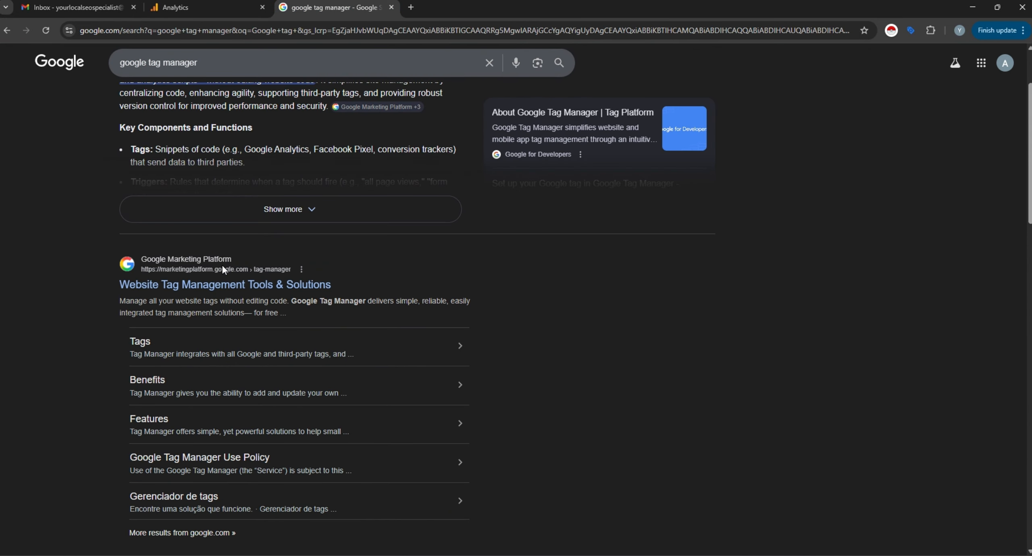
left_click(214, 284)
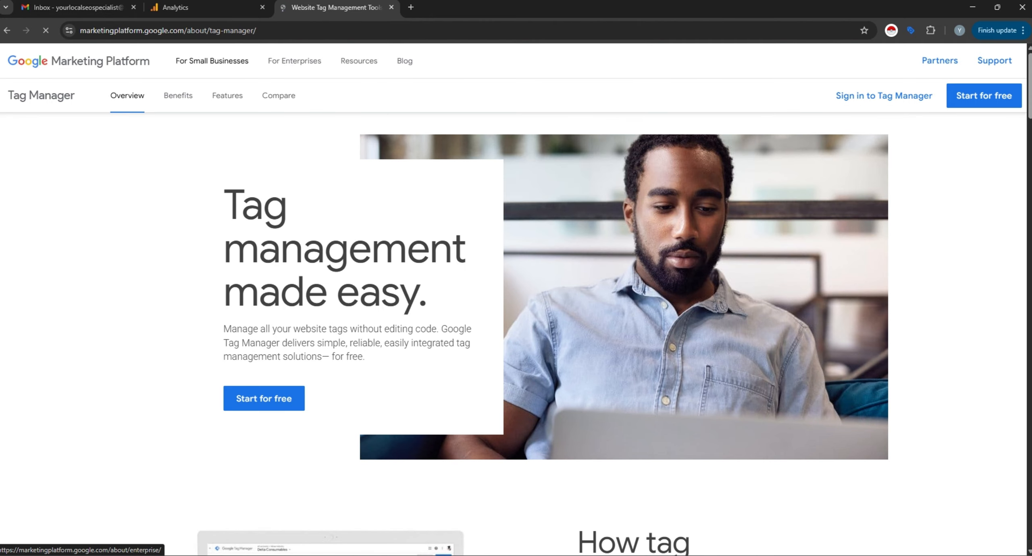
left_click(884, 96)
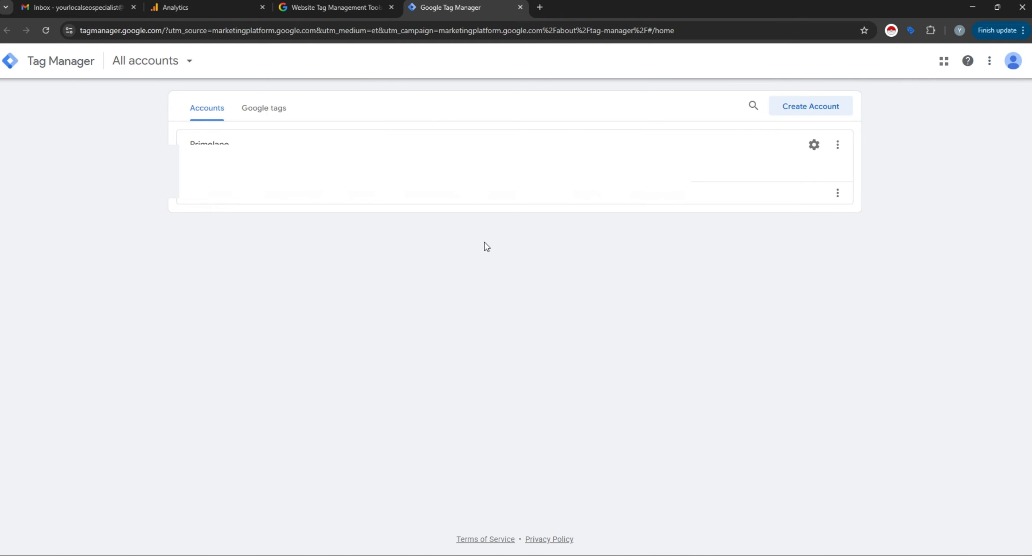
Check the All accounts picker, then choose Create Account to get a blank Add a New Account form
left_click(121, 67)
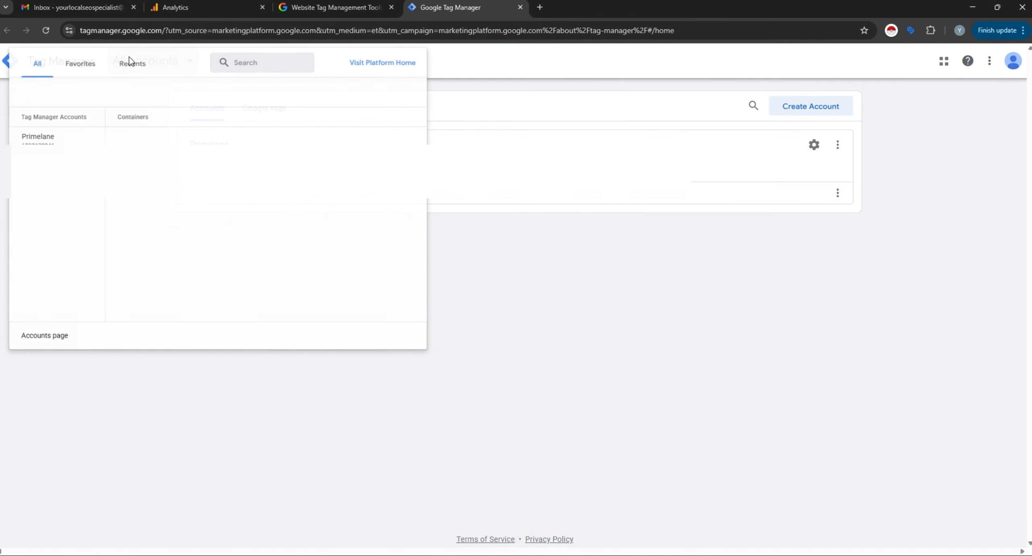
left_click(546, 291)
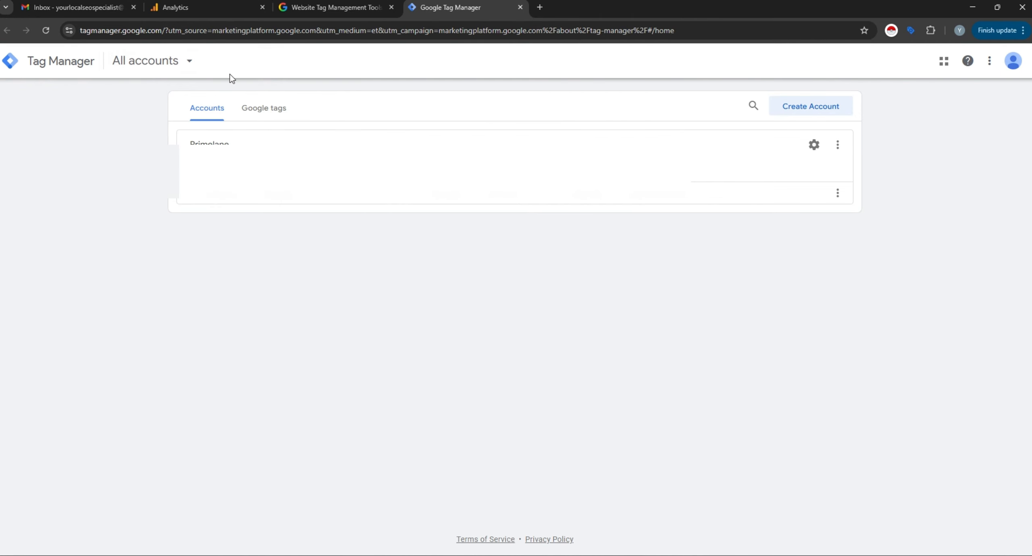
left_click(194, 65)
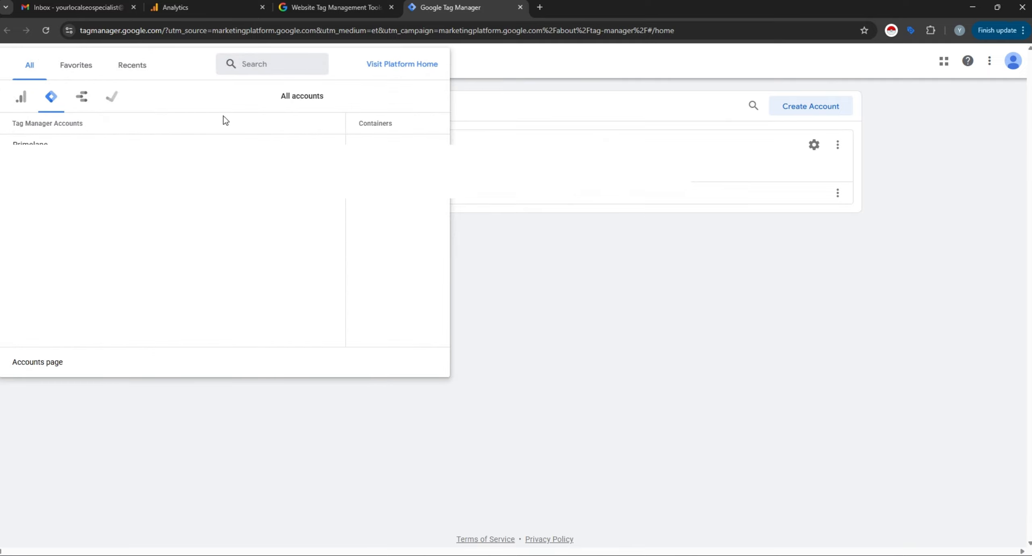
left_click(564, 290)
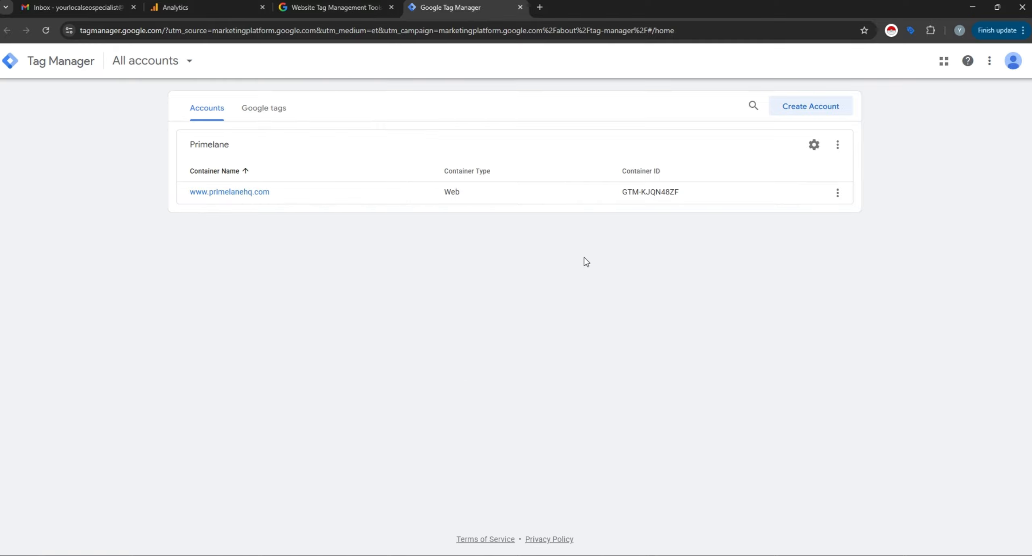
left_click(818, 114)
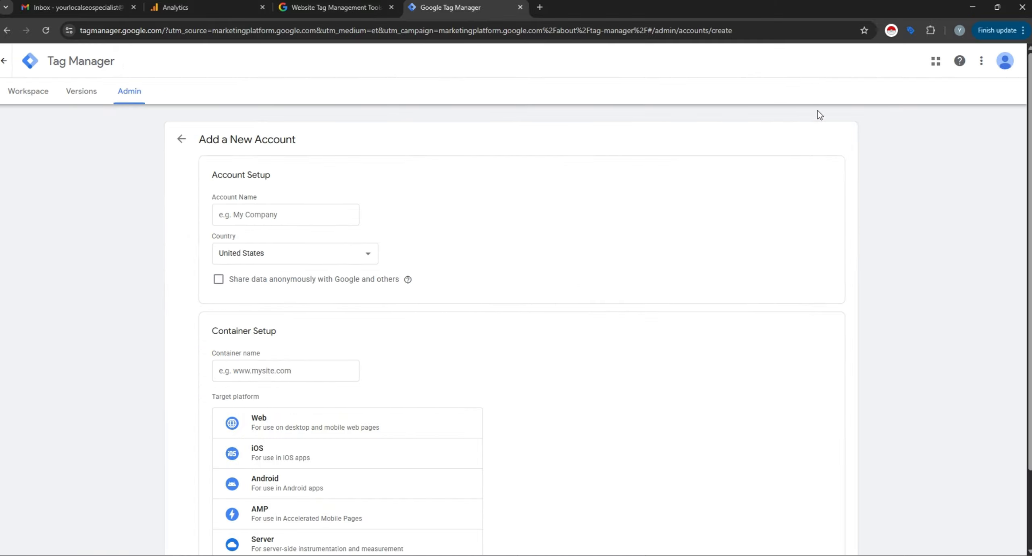
Enter the account owner's name as the account name and set the country to Nigeria
left_click(320, 213)
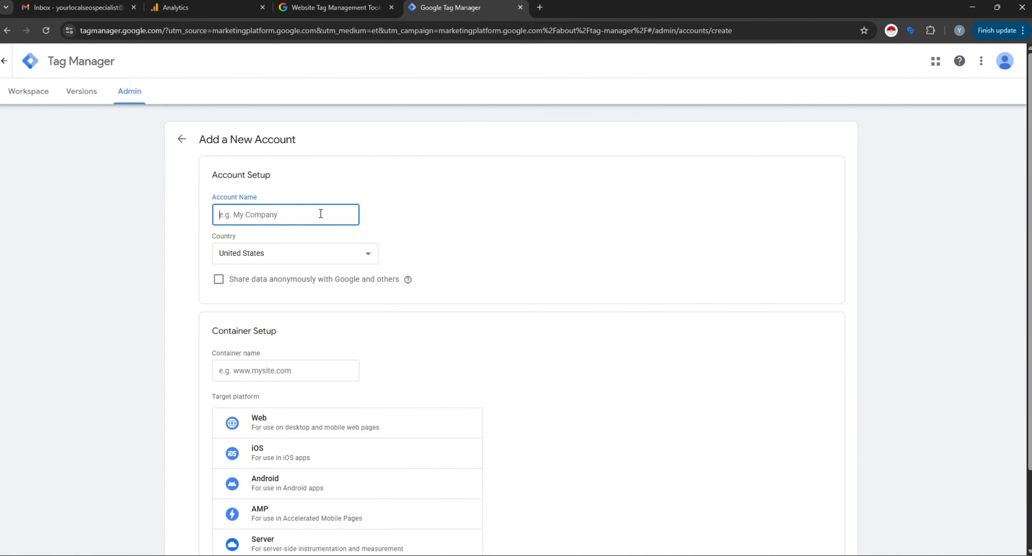
type("Abiola Oyajumo")
left_click(317, 255)
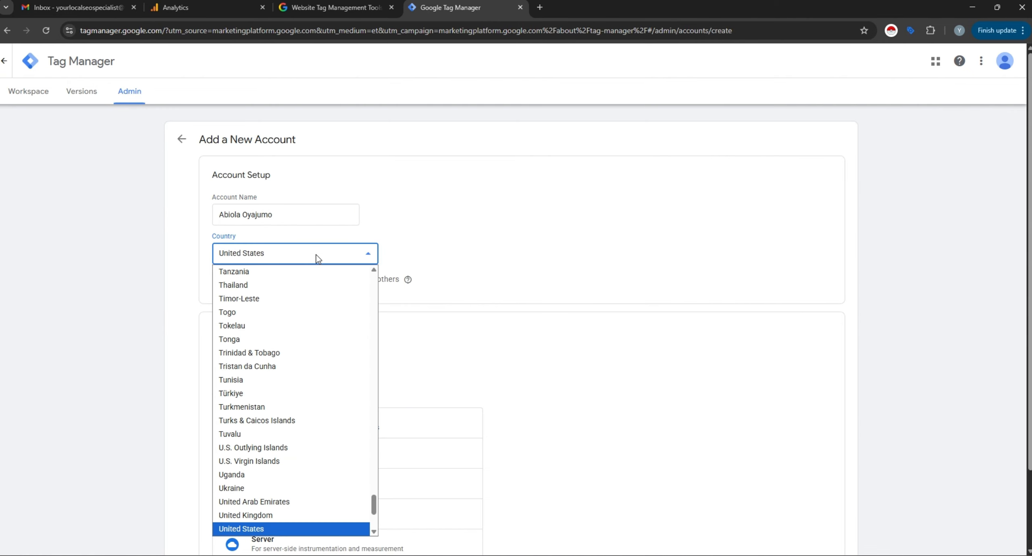
scroll(304, 412, "down", 3)
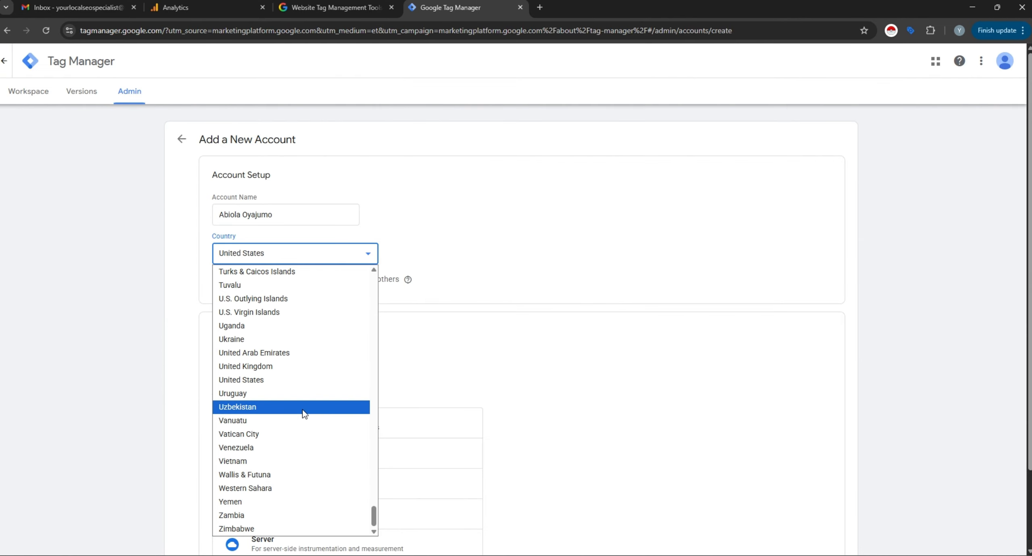
scroll(304, 413, "up", 20)
scroll(303, 405, "up", 20)
scroll(302, 404, "down", 14)
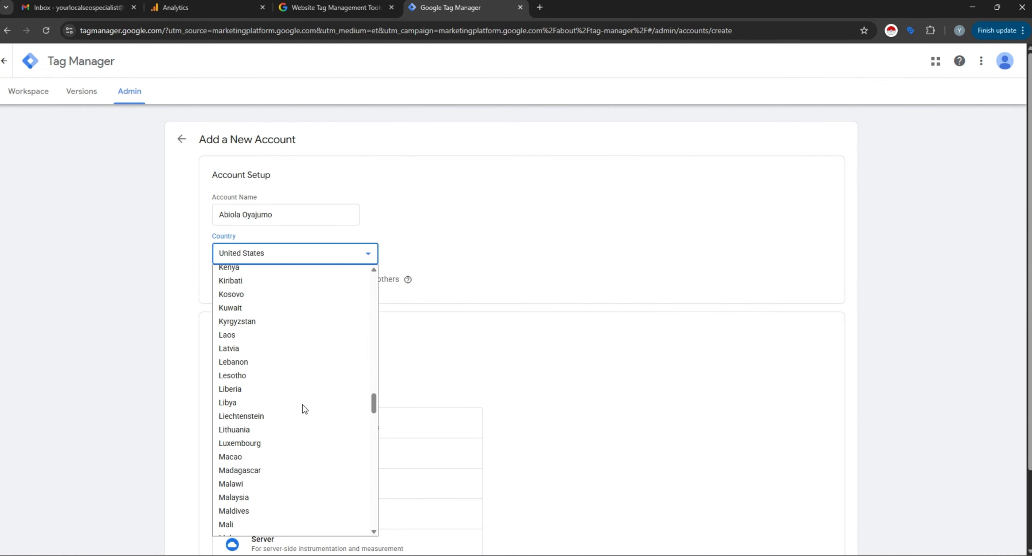
scroll(302, 405, "down", 3)
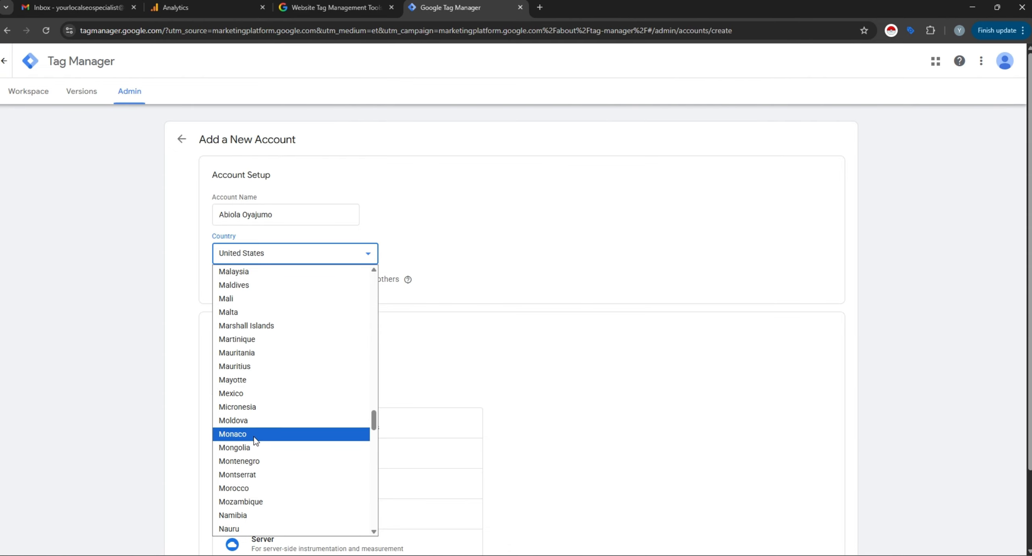
scroll(251, 469, "down", 5)
left_click(243, 409)
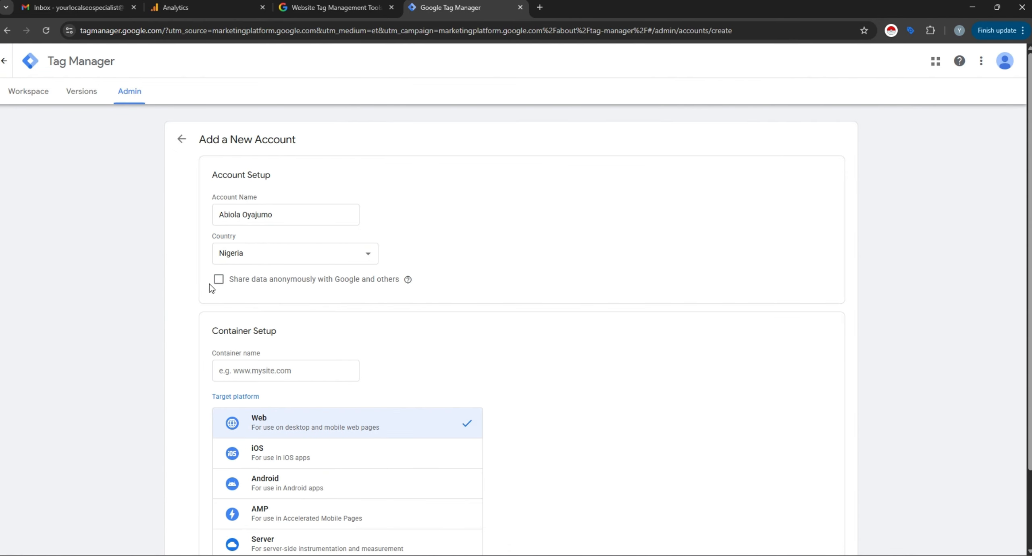
left_click(249, 375)
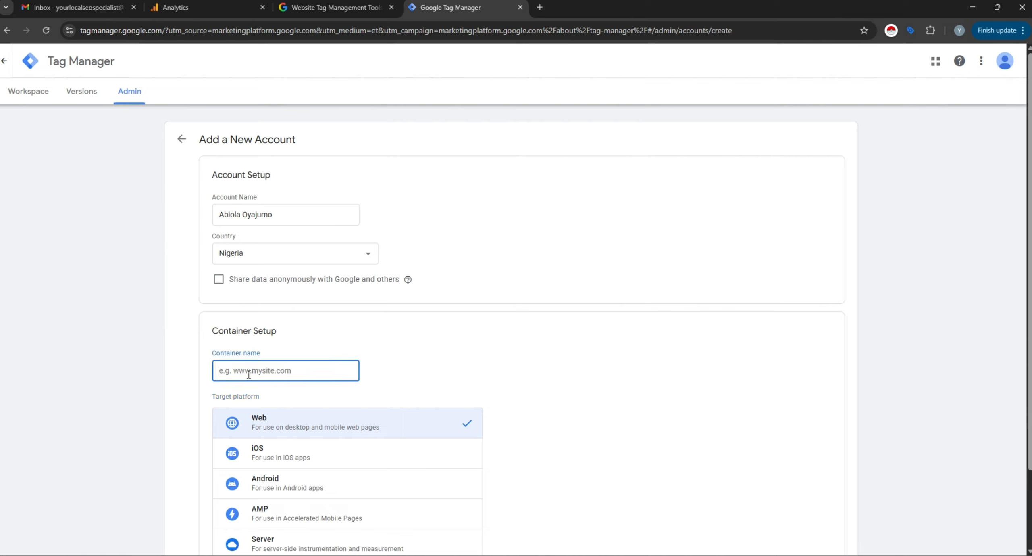
type("https://abiolaoyajumo.com/")
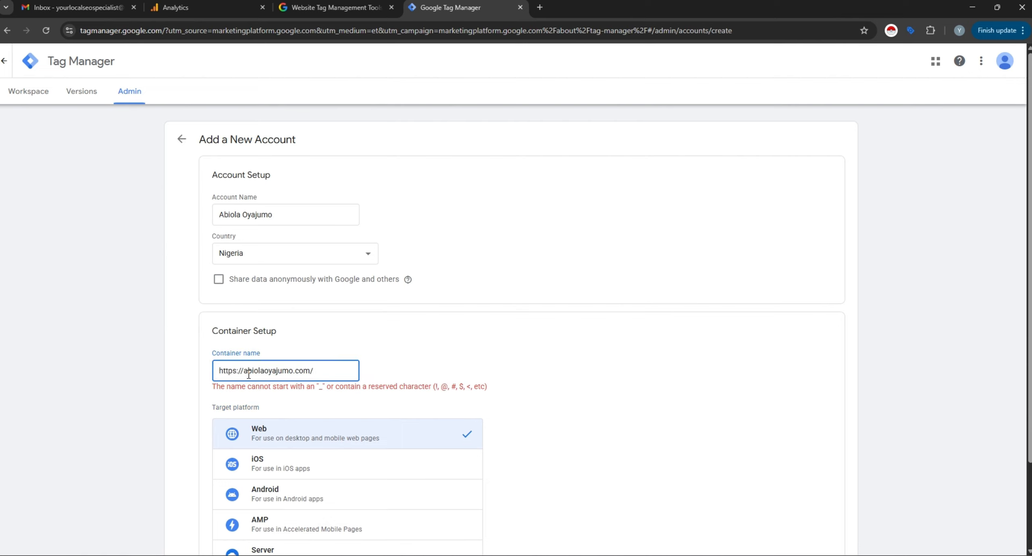
left_click(245, 373)
key("BackSpace")
key("BackSpace")
key("BackSpace")
key("BackSpace")
key("BackSpace")
key("BackSpace")
key("BackSpace")
key("BackSpace")
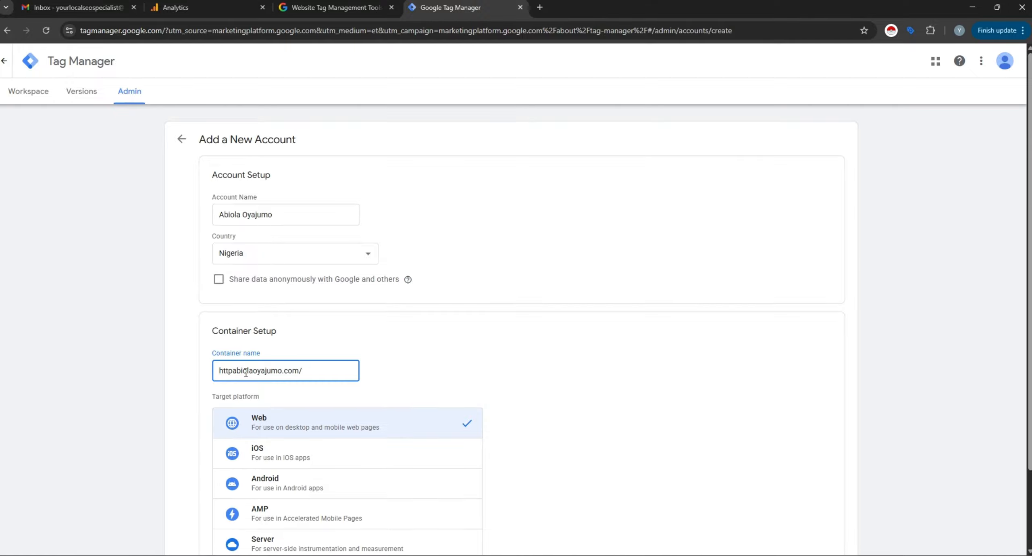
key("BackSpace")
left_click(527, 349)
scroll(529, 349, "down", 2)
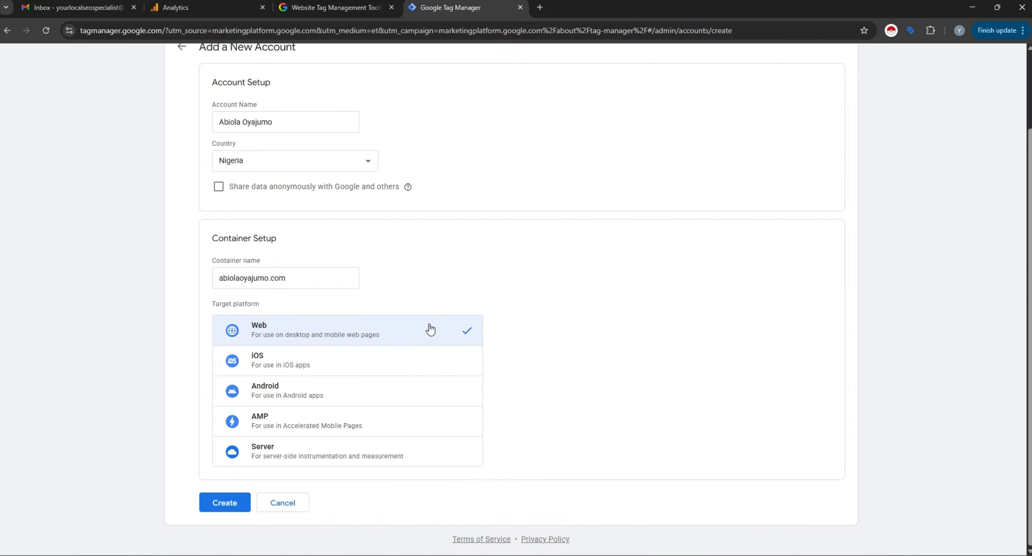
left_click(216, 503)
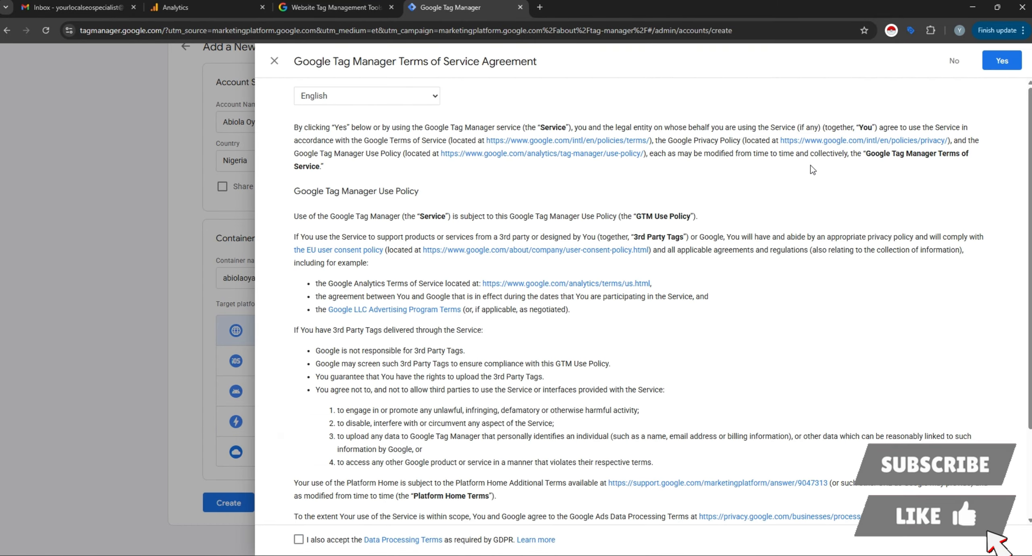
Accept the GDPR Data Processing Terms and agree to the Terms of Service
scroll(811, 164, "down", 3)
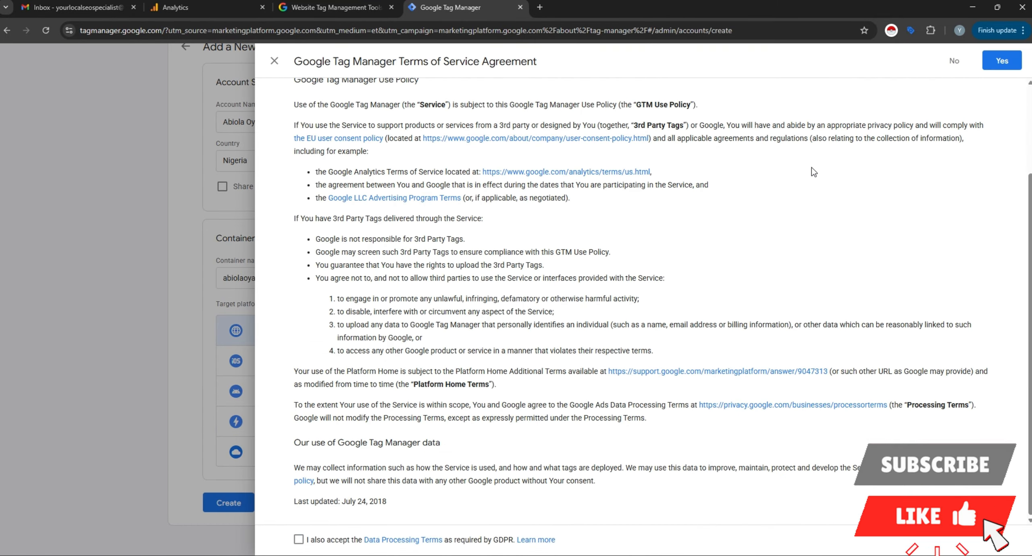
left_click(299, 539)
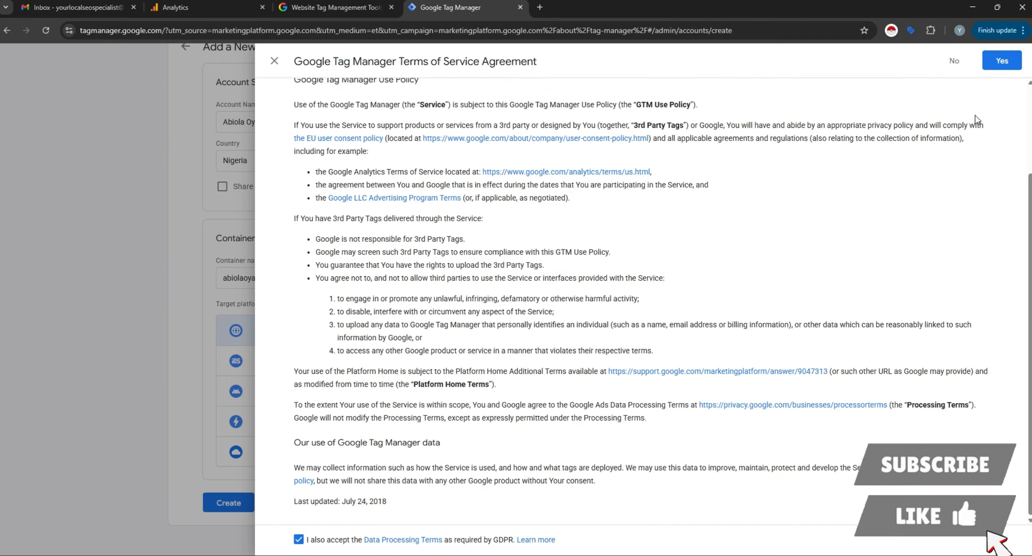
left_click(1001, 61)
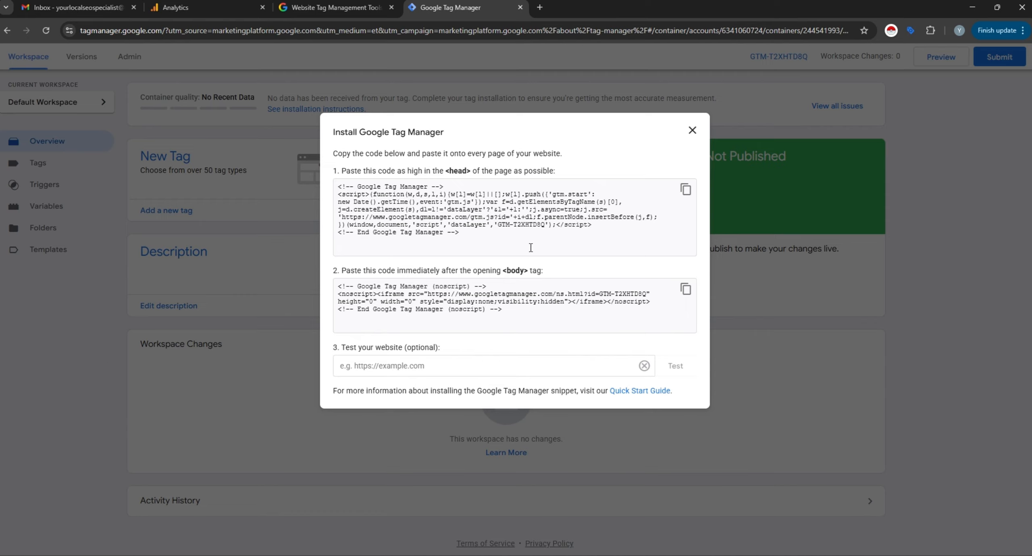
Copy the head snippet from the Install Google Tag Manager dialog
left_click(685, 190)
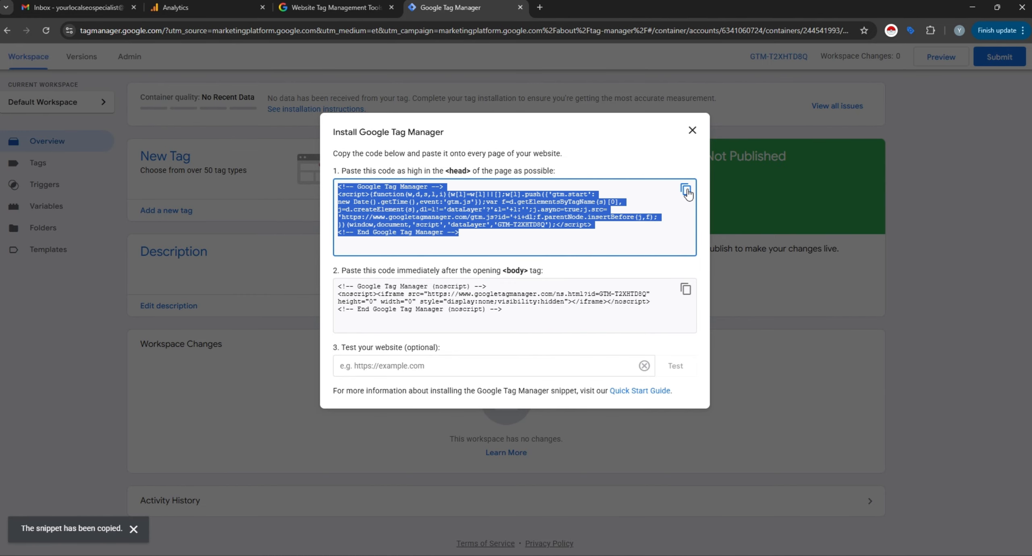
left_click(685, 190)
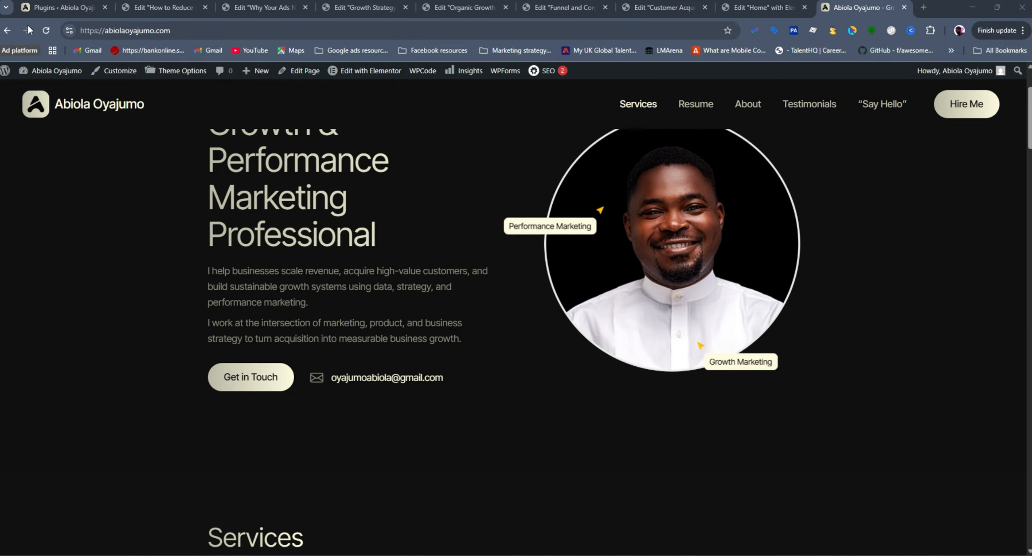
From the WordPress Plugins page, go to Settings > Header and Footer Scripts
left_click(66, 8)
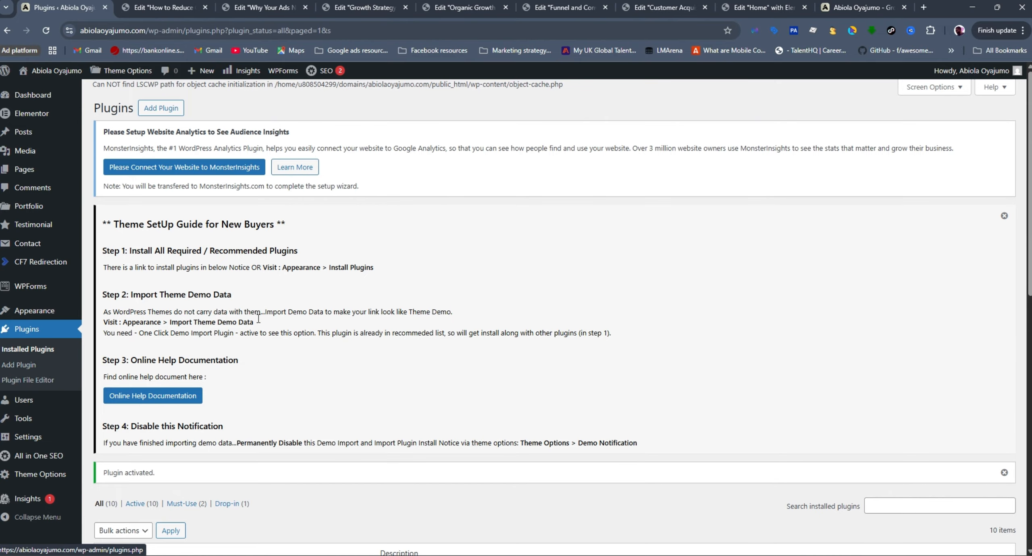
scroll(275, 313, "down", 1)
scroll(275, 313, "down", 10)
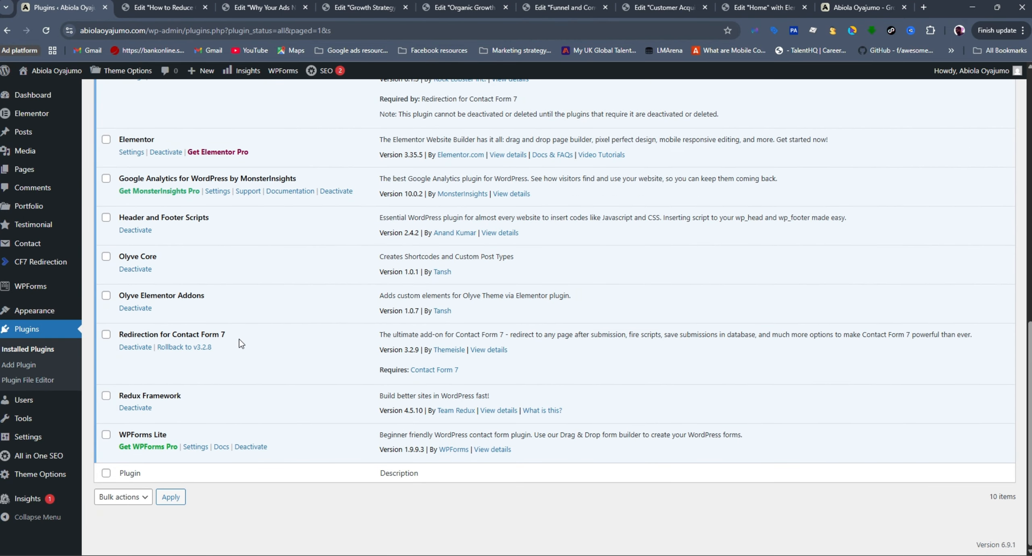
scroll(165, 346, "up", 2)
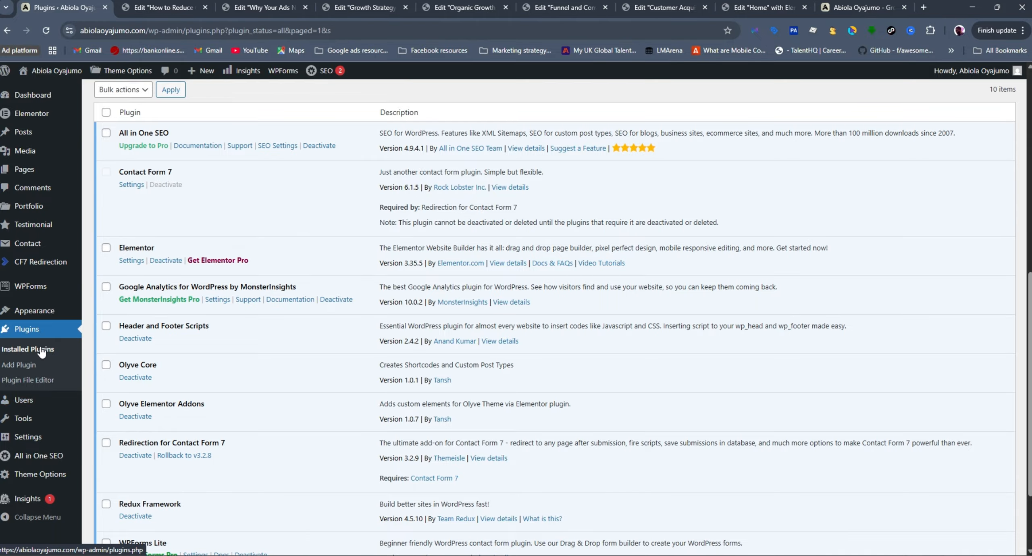
scroll(40, 438, "down", 1)
mouse_move(41, 437)
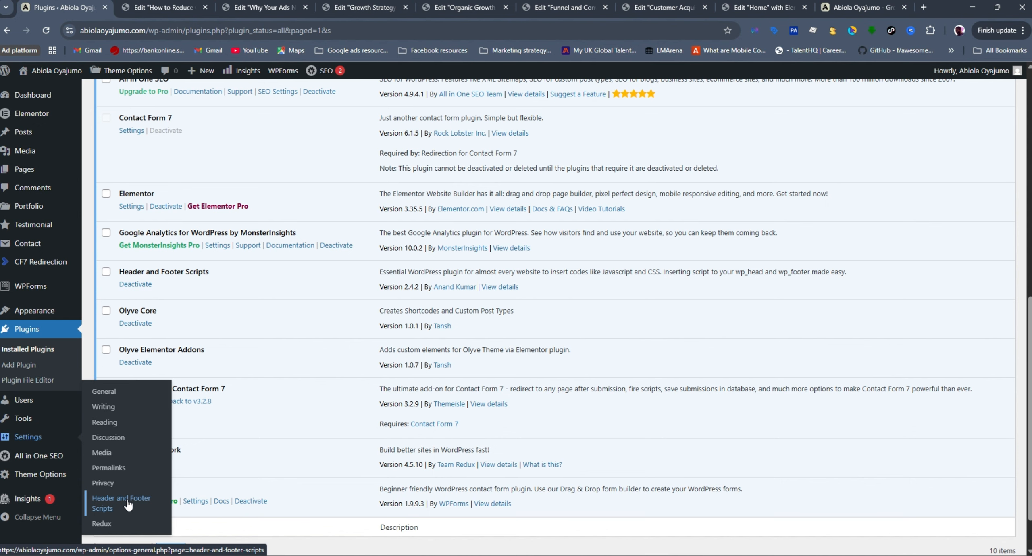
left_click(128, 504)
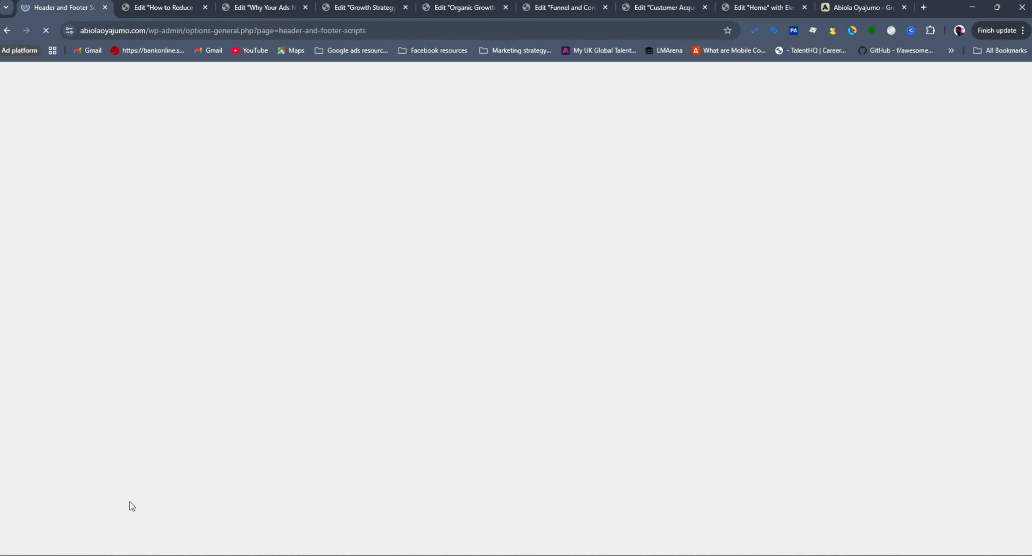
Paste the GTM head snippet into the Head Scripts editor and return to Tag Manager
scroll(435, 403, "down", 5)
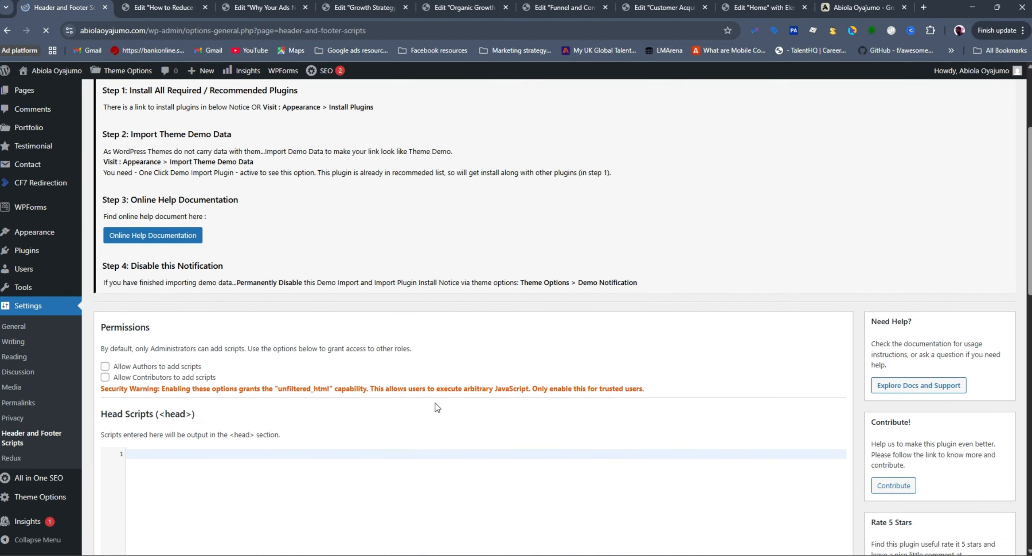
scroll(435, 403, "down", 3)
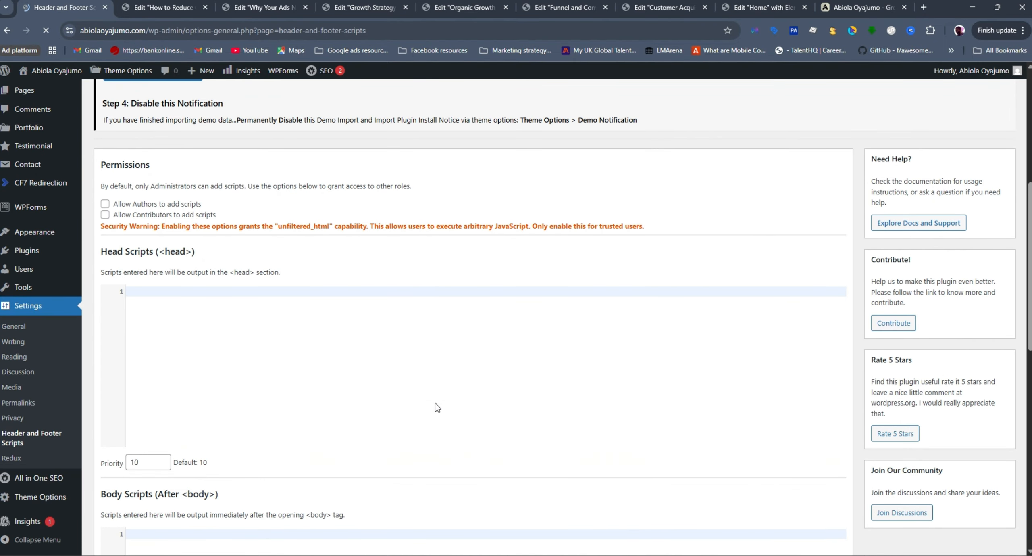
scroll(343, 347, "down", 1)
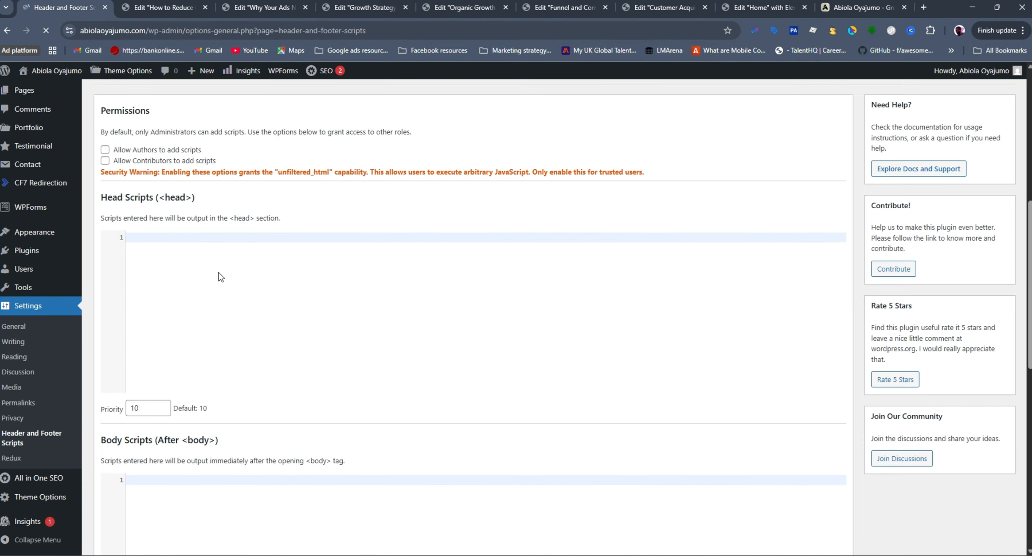
scroll(219, 274, "down", 1)
left_click(186, 220)
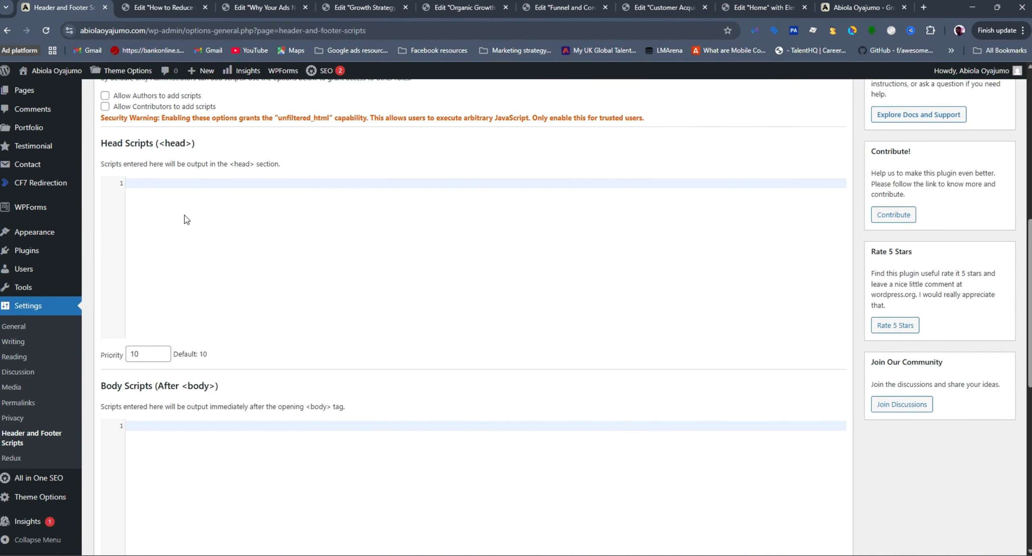
key("ctrl+v")
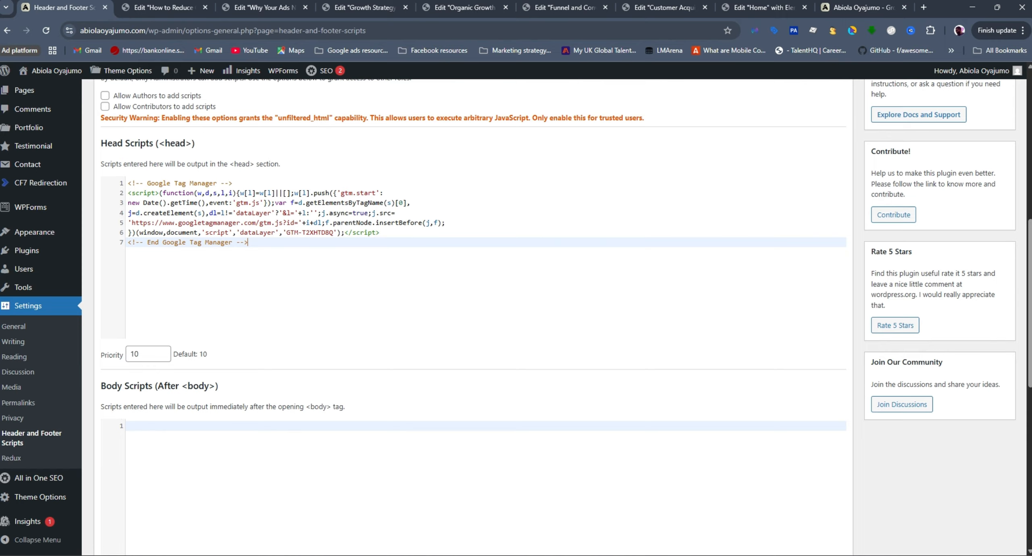
key("alt+Tab")
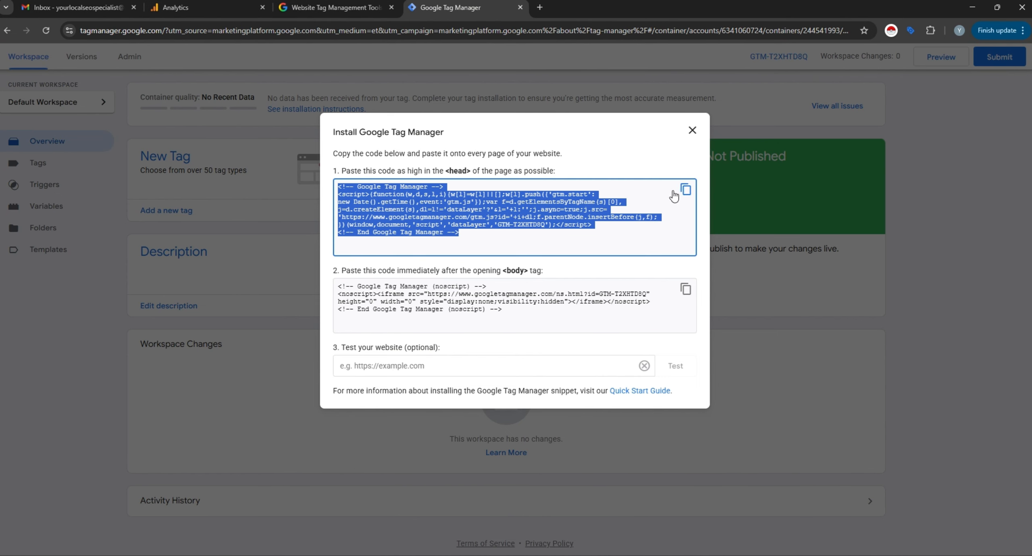
Copy the body noscript snippet and switch back to the WordPress scripts page
left_click(685, 289)
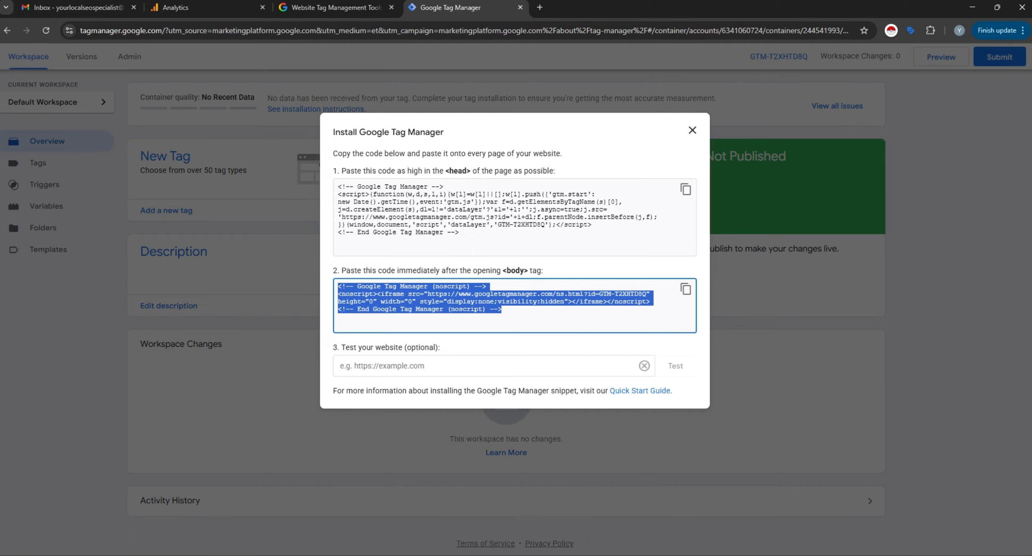
key("alt+Tab")
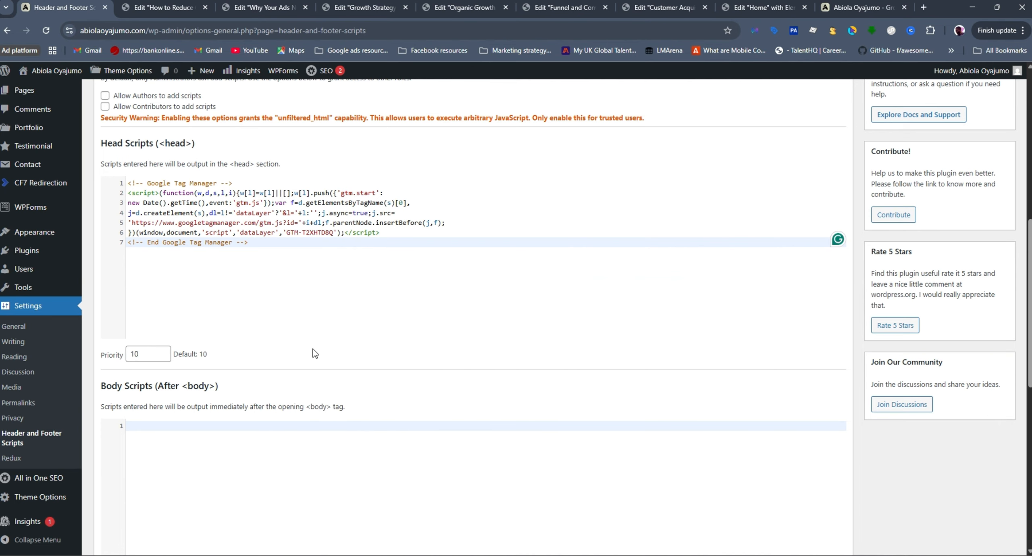
Paste the Tag Manager noscript code into WordPress Body Scripts and save the script settings
scroll(262, 350, "down", 4)
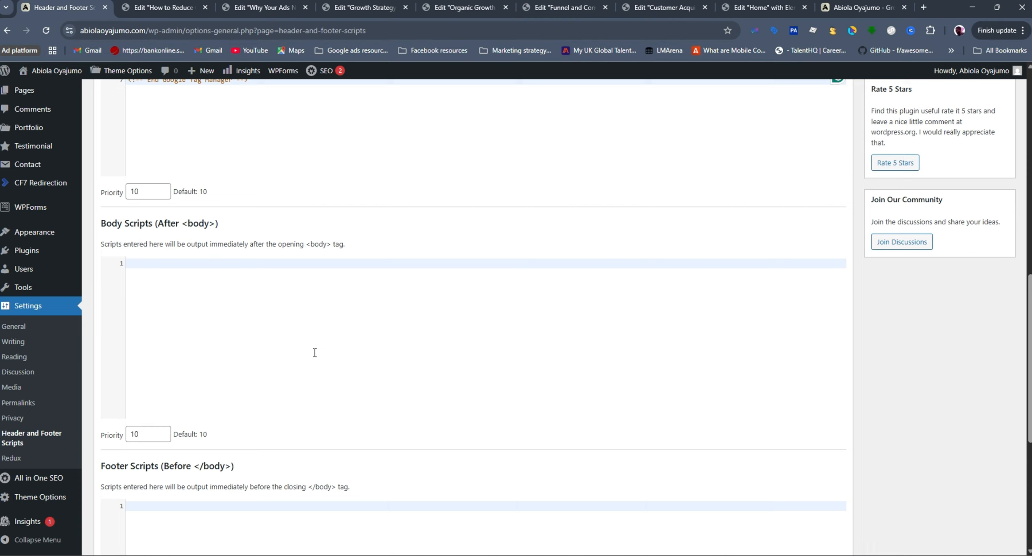
left_click(238, 339)
key("ctrl+v")
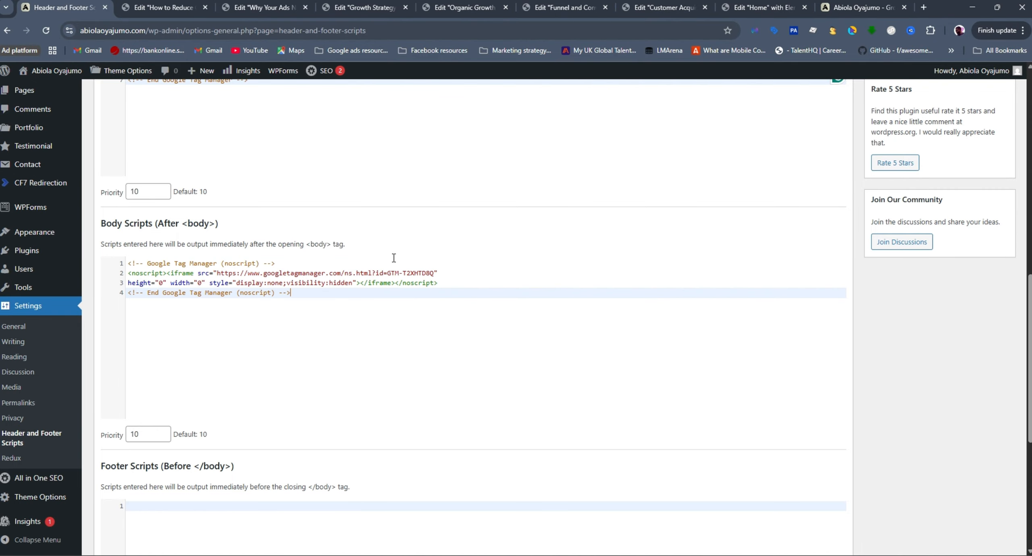
scroll(394, 260, "down", 7)
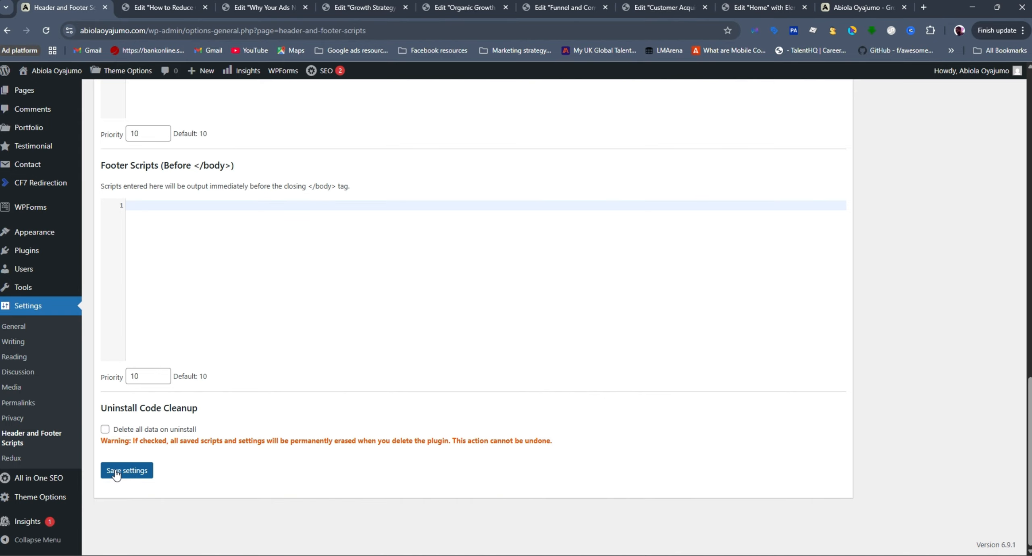
left_click(116, 474)
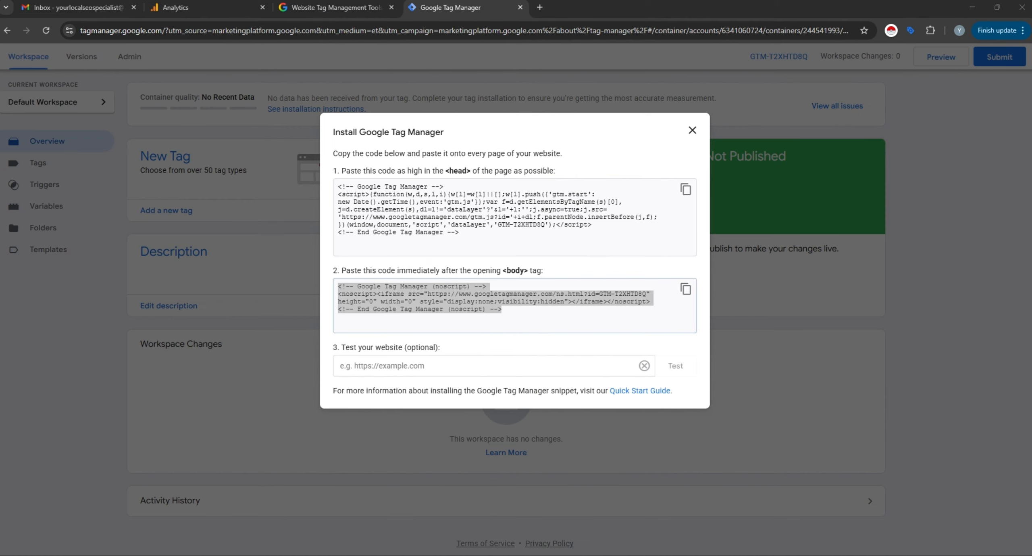
Test the container snippet against the live WordPress site's address, then close the install dialog
key("alt+Tab")
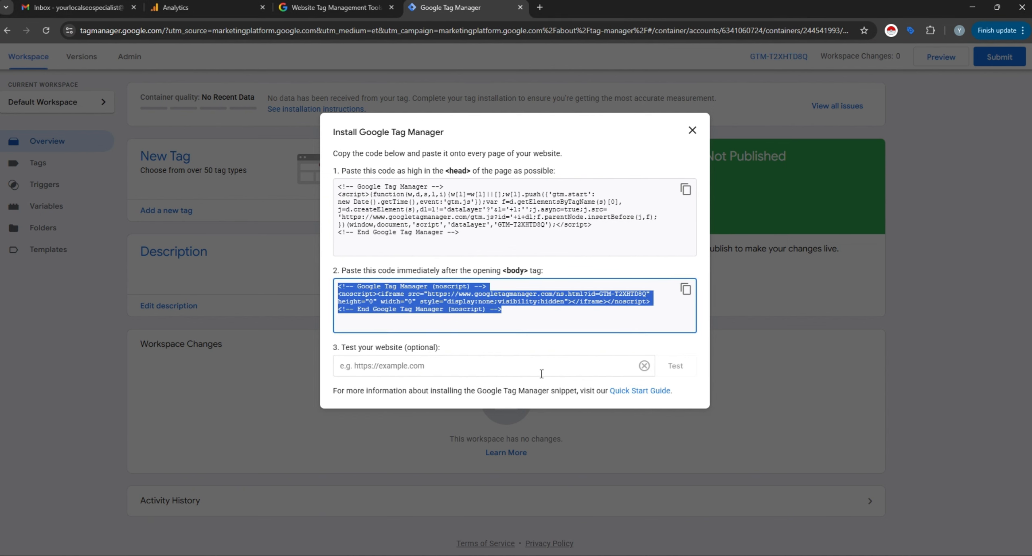
left_click(536, 367)
type("abiolao")
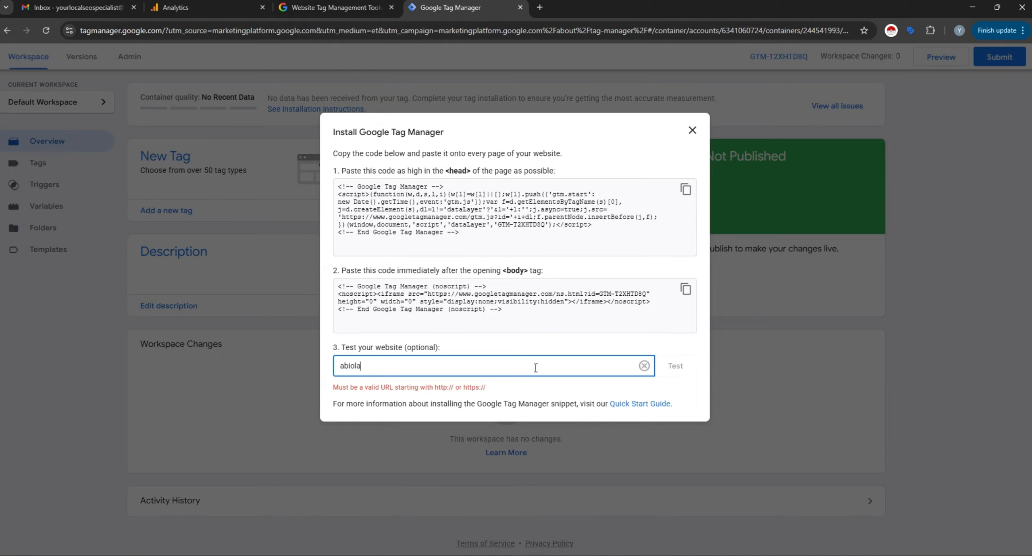
key("BackSpace")
key("BackSpace")
key("BackSpace")
key("BackSpace")
key("BackSpace")
key("BackSpace")
key("alt+Tab")
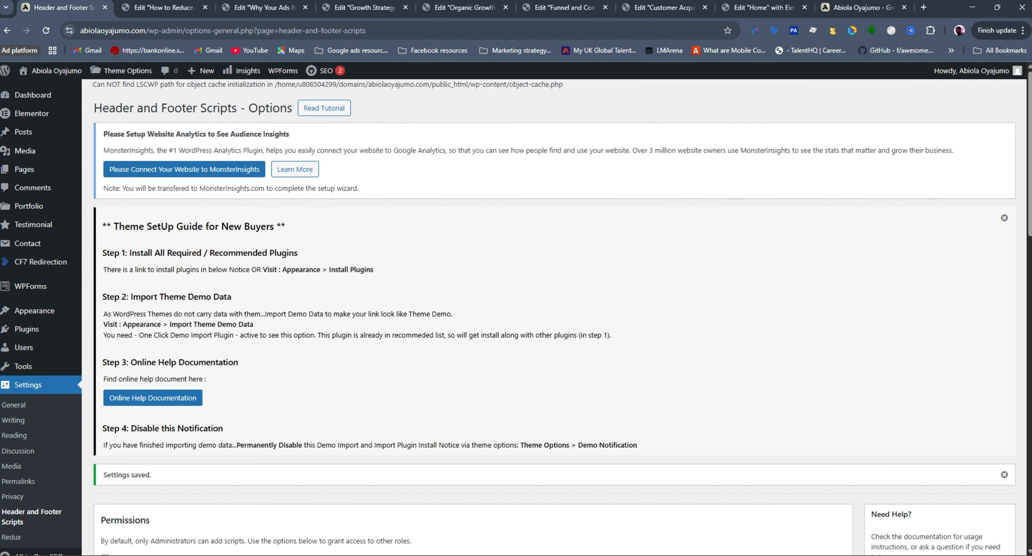
left_click(866, 7)
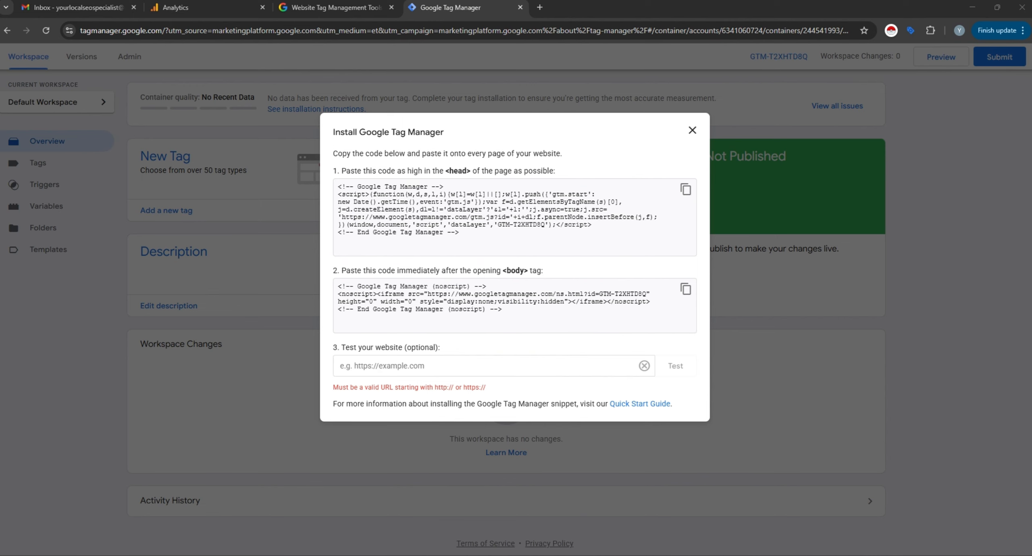
key("alt+Tab")
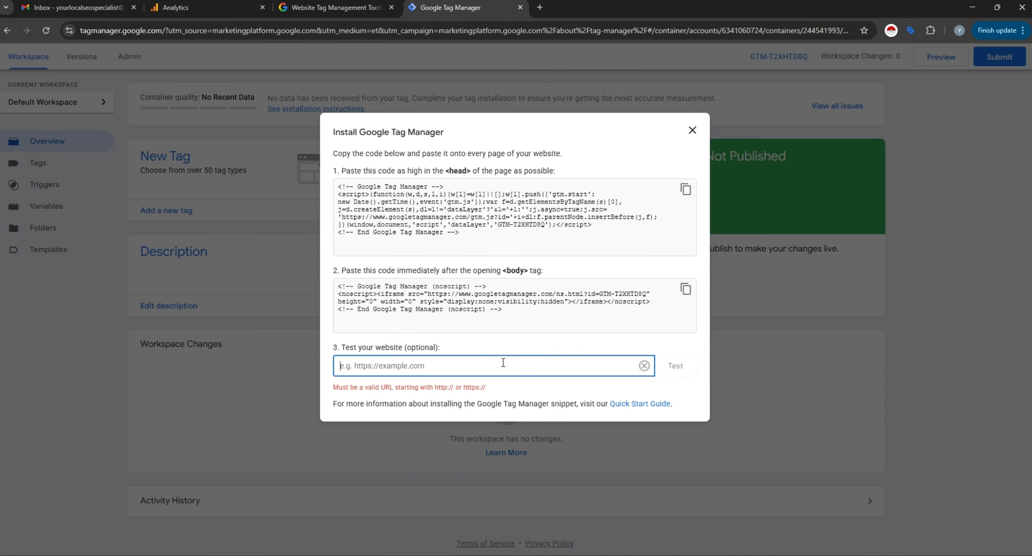
key("ctrl+v")
left_click(671, 366)
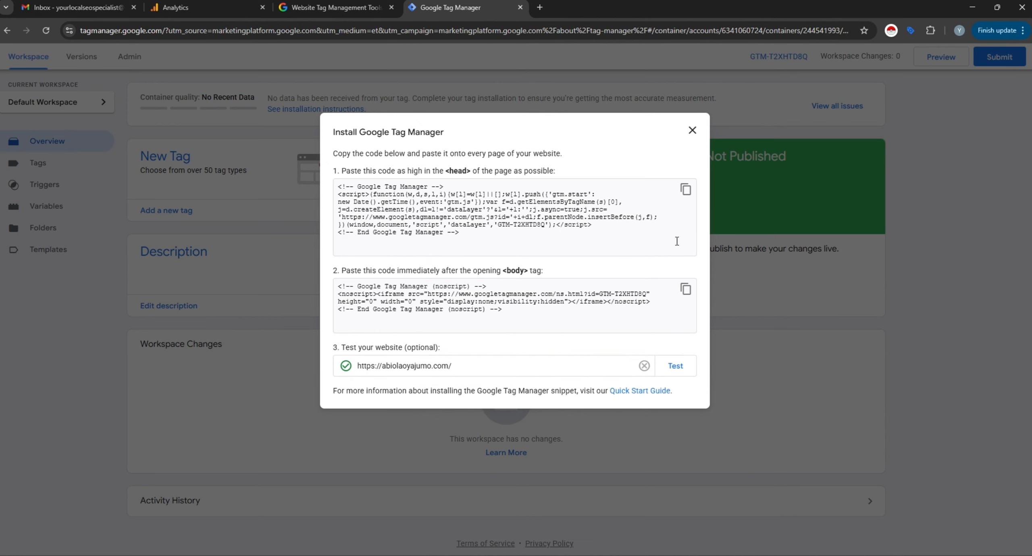
left_click(692, 130)
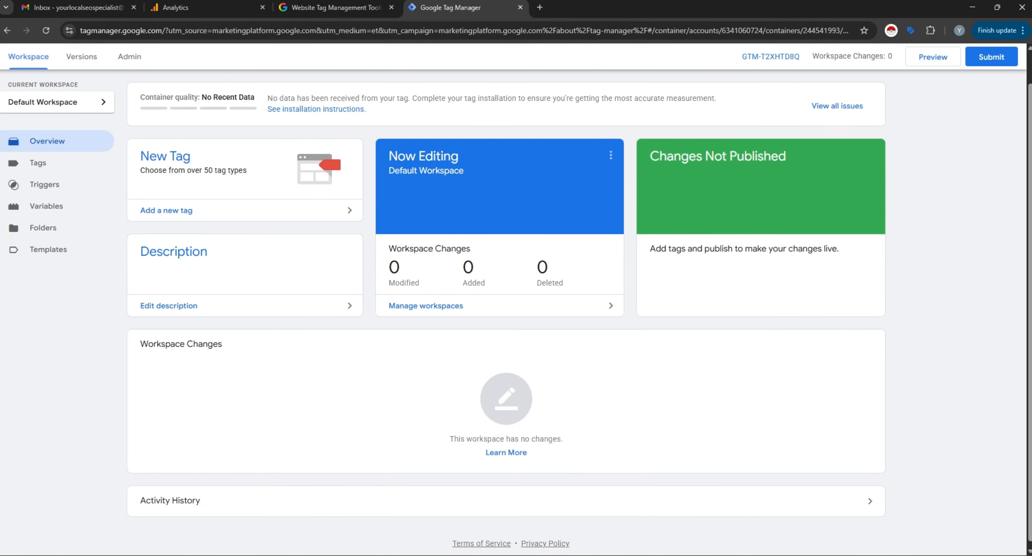
Submit and publish the workspace as Version 2 without a description, then close the summary
left_click(993, 64)
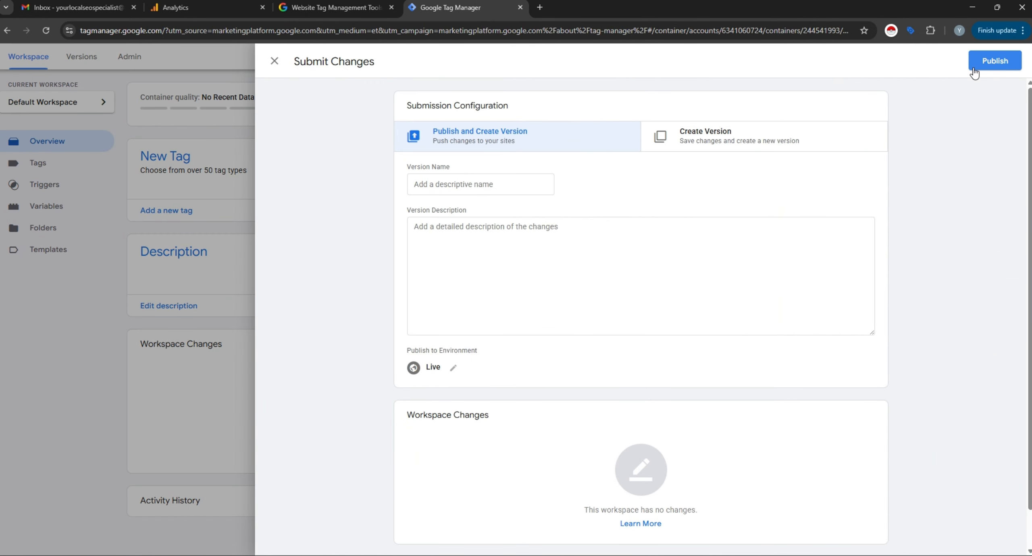
left_click(975, 72)
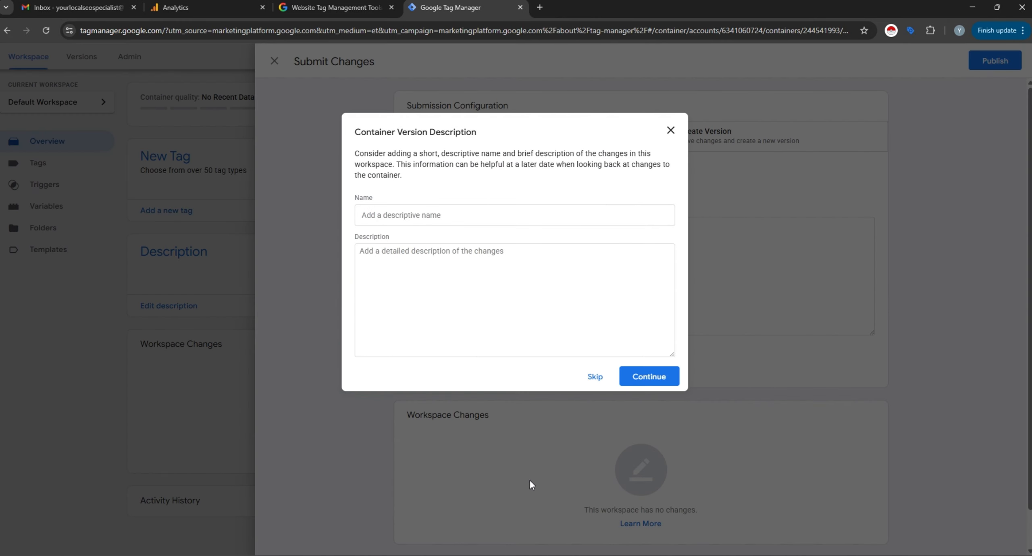
left_click(643, 375)
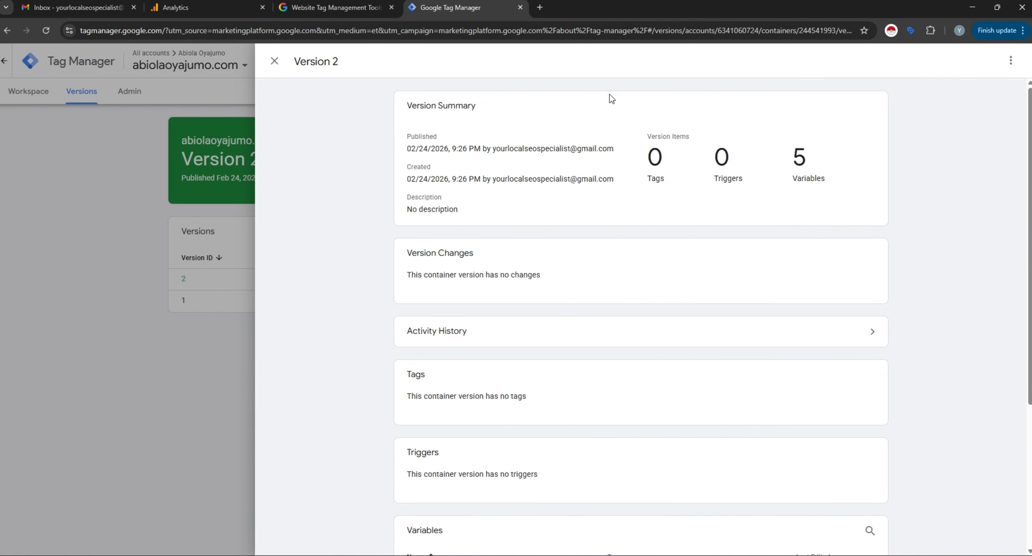
left_click(275, 63)
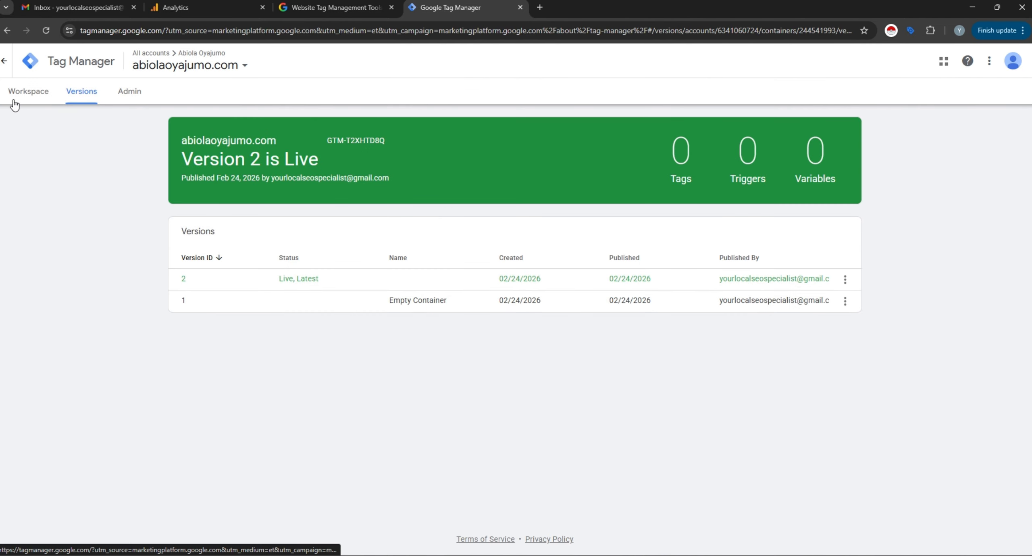
Create a new tag from the workspace's Tags list
left_click(24, 96)
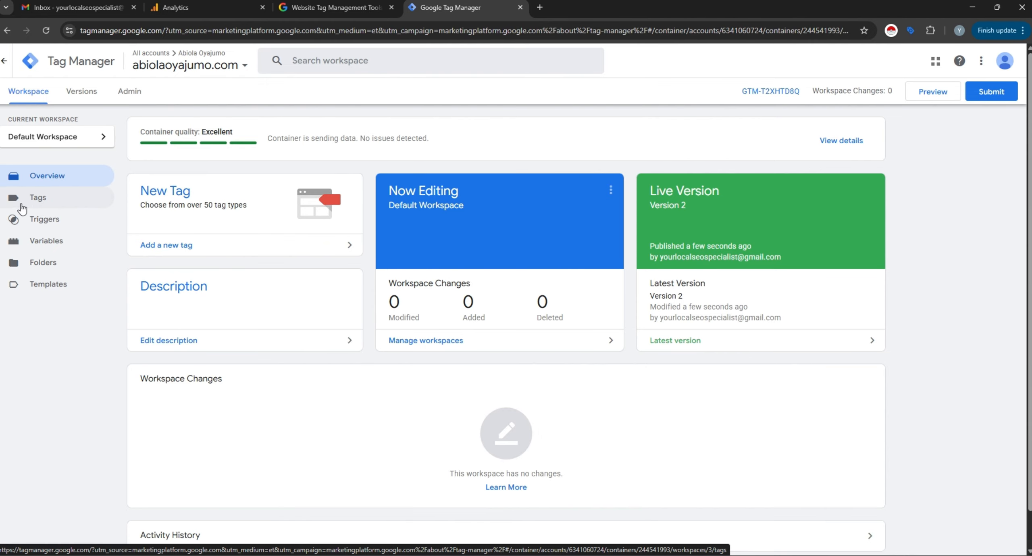
left_click(33, 200)
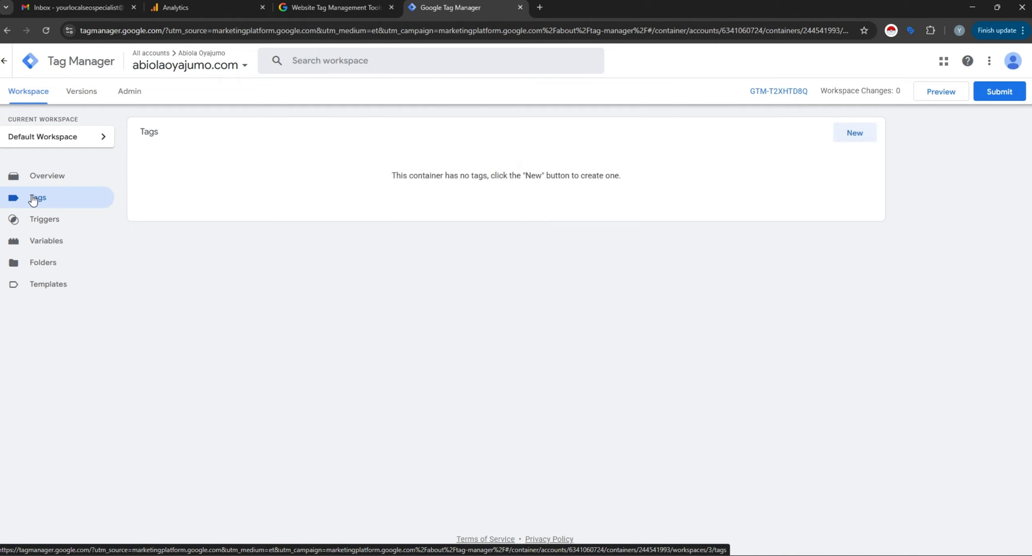
left_click(851, 139)
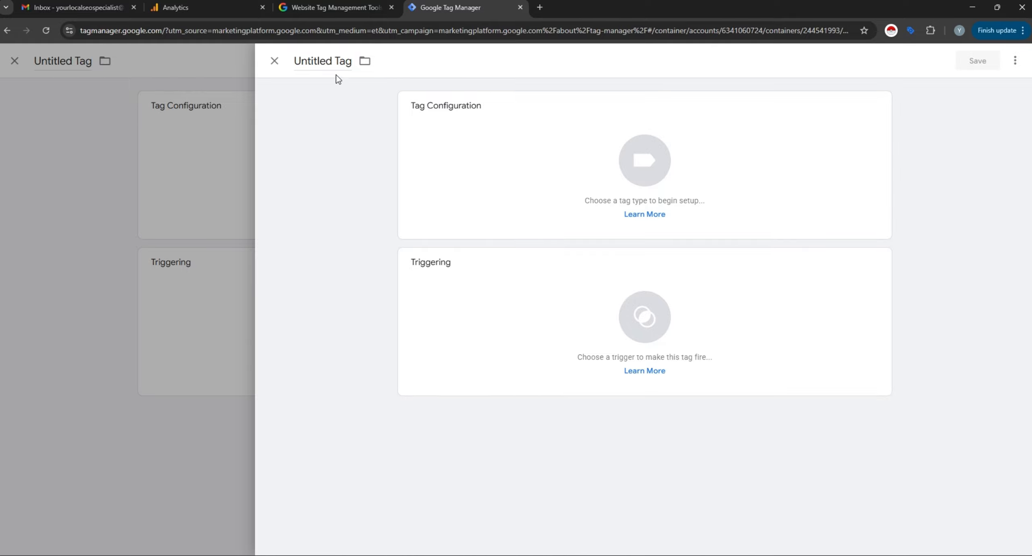
Name the tag 'GA$ Configuration' and bring up the tag type choices
left_click(333, 61)
key("ctrl+a")
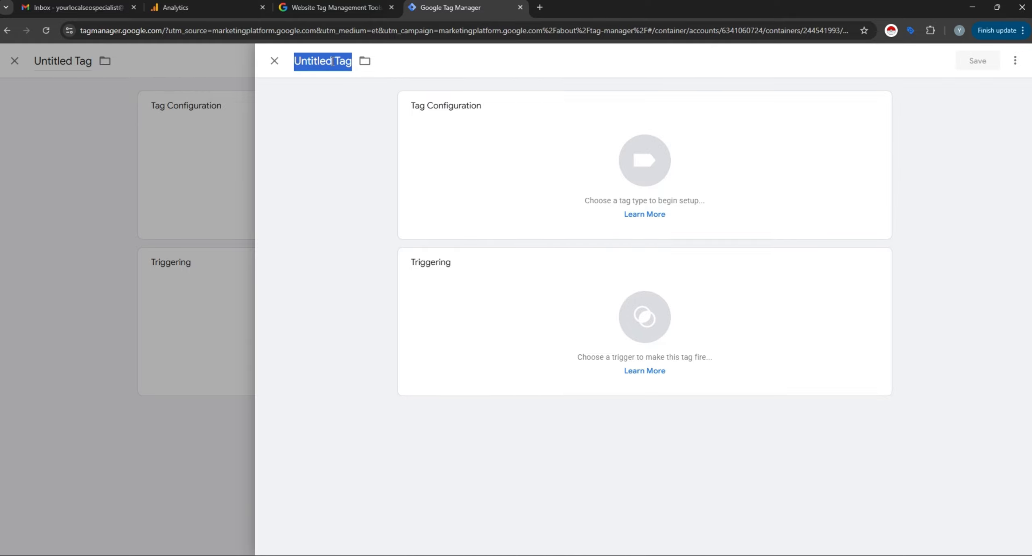
type("Ga")
key("BackSpace")
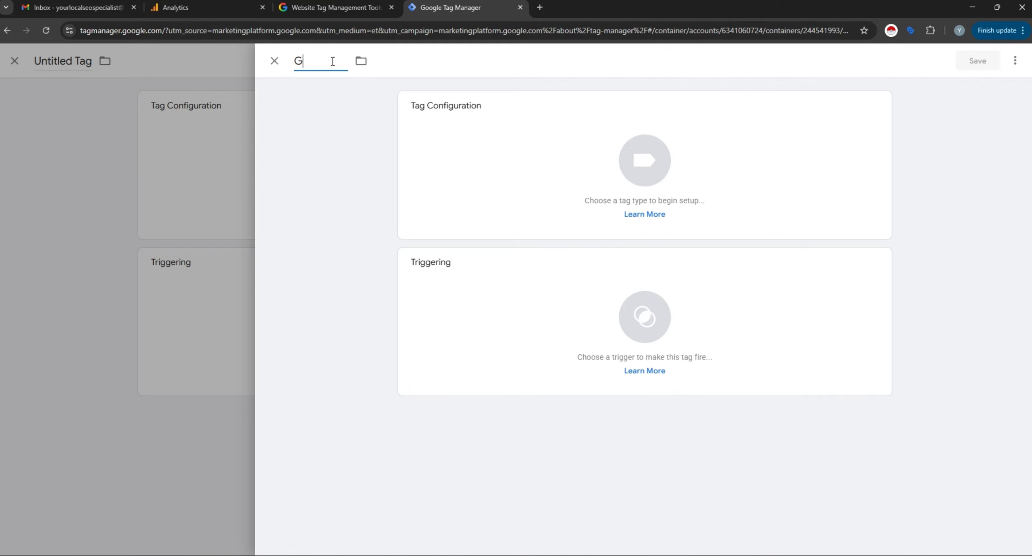
type("A$ Configuration")
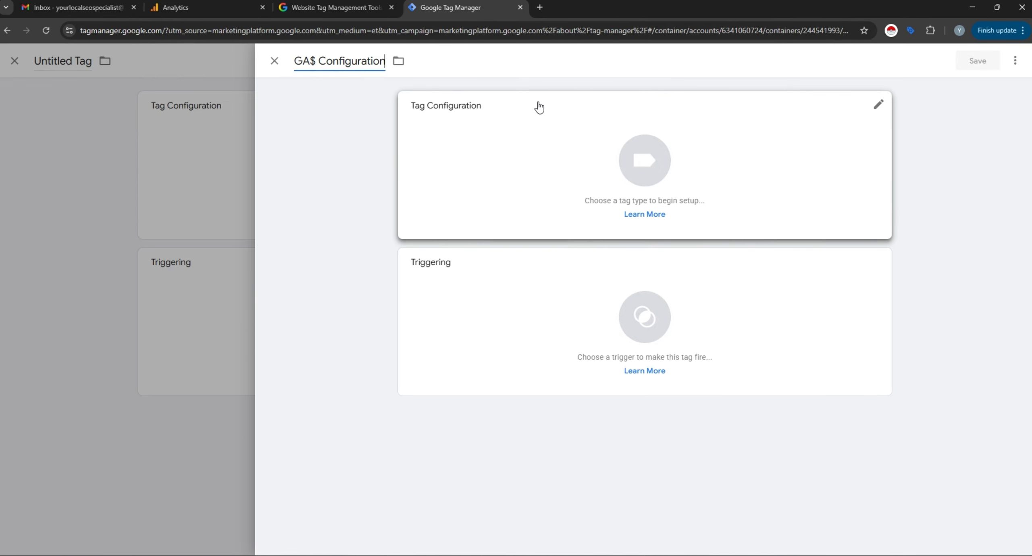
left_click(538, 122)
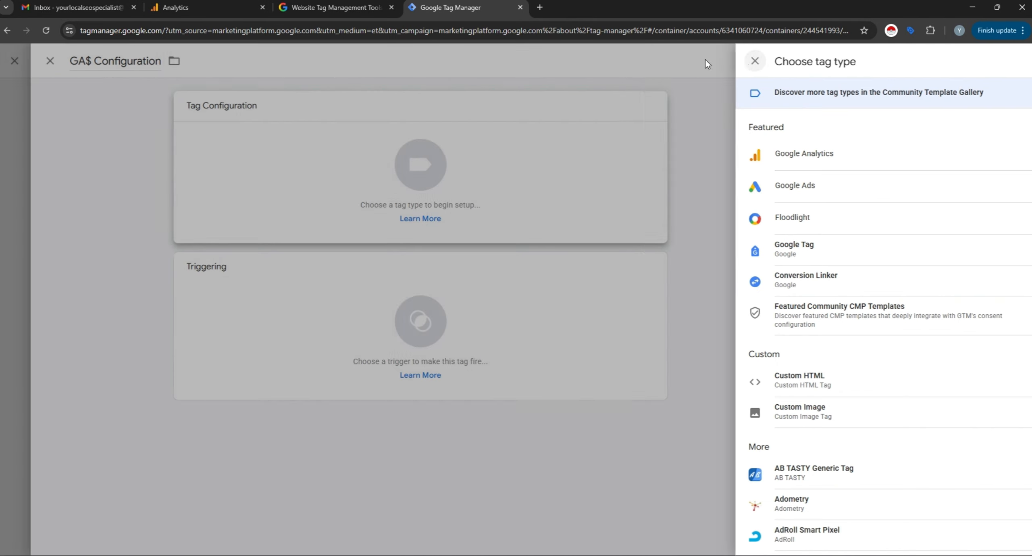
Correct the tag name from 'GA$ Configuration' to 'GA4 Configuration'
left_click(706, 60)
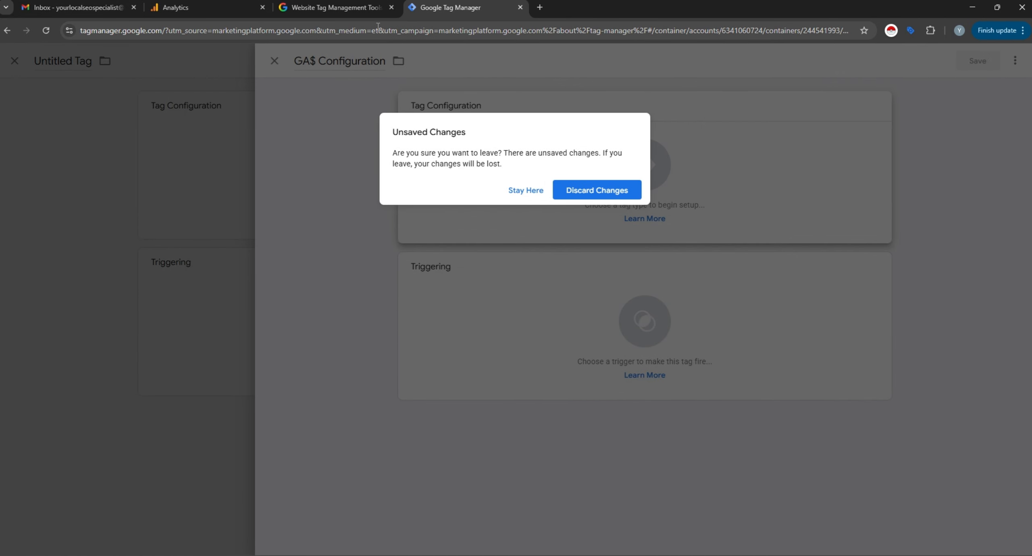
left_click(525, 190)
left_click(310, 60)
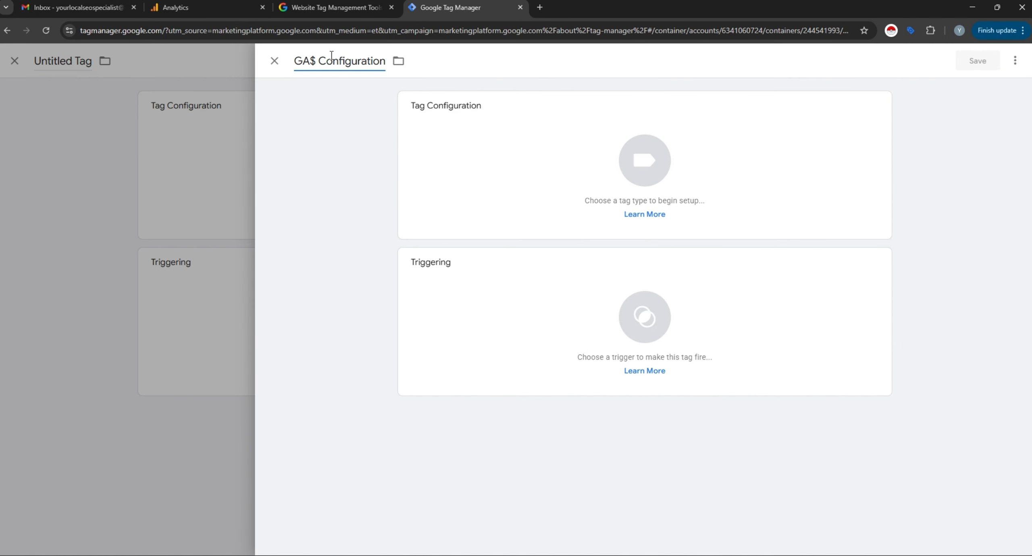
key("Delete")
type("4")
Set the tag type to Google Analytics > Google Tag
left_click(783, 197)
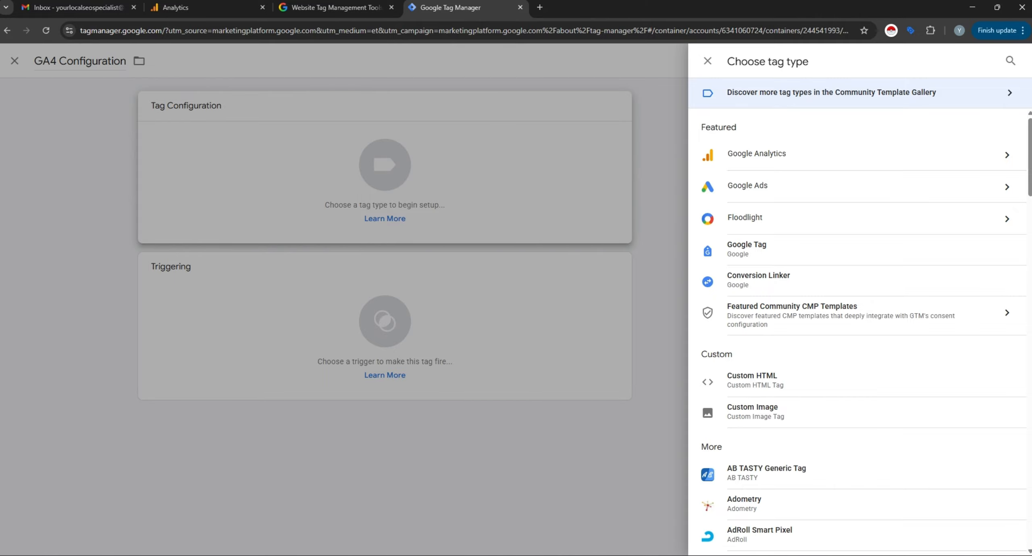
left_click(840, 162)
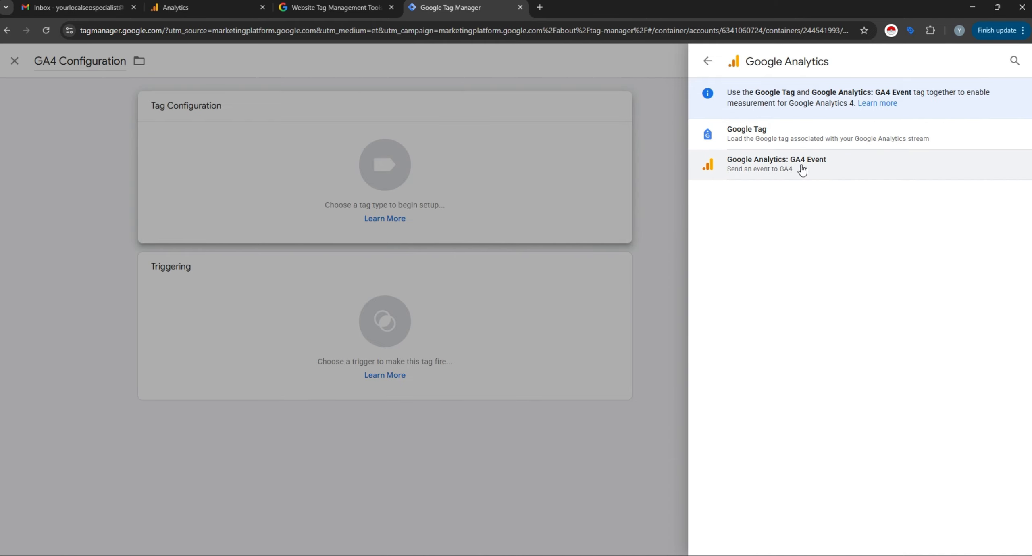
left_click(804, 135)
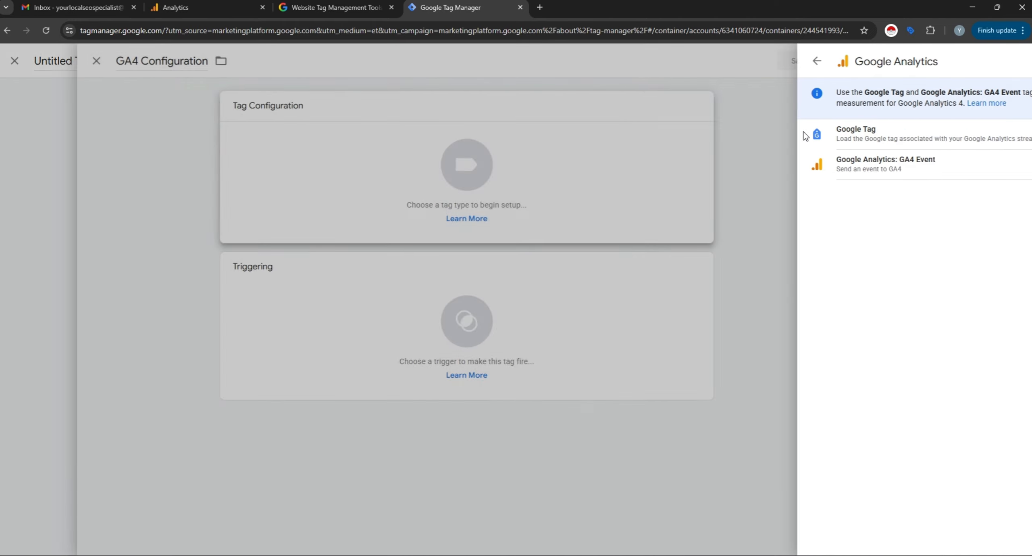
Copy the measurement ID from the GA4 web stream for the Tag ID
left_click(481, 219)
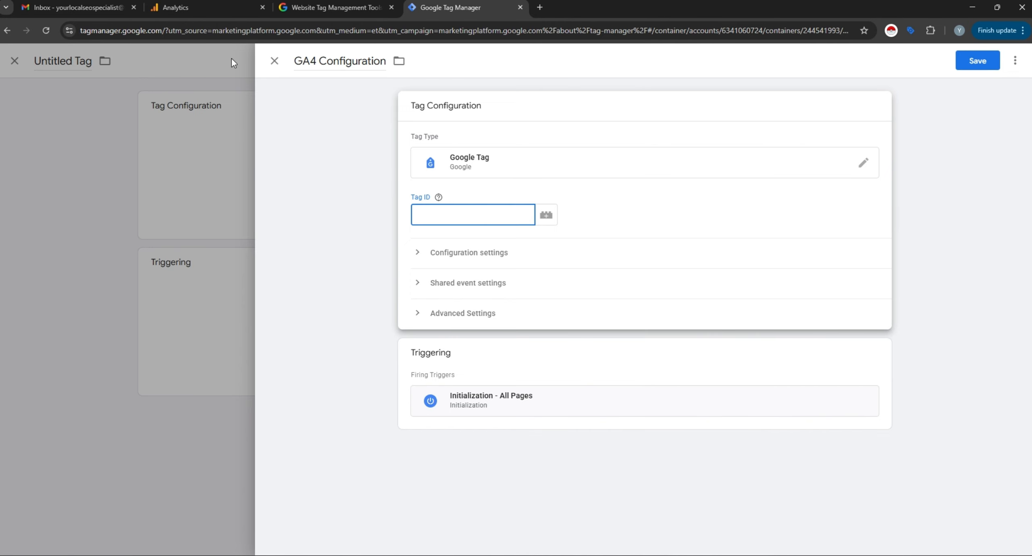
left_click(172, 8)
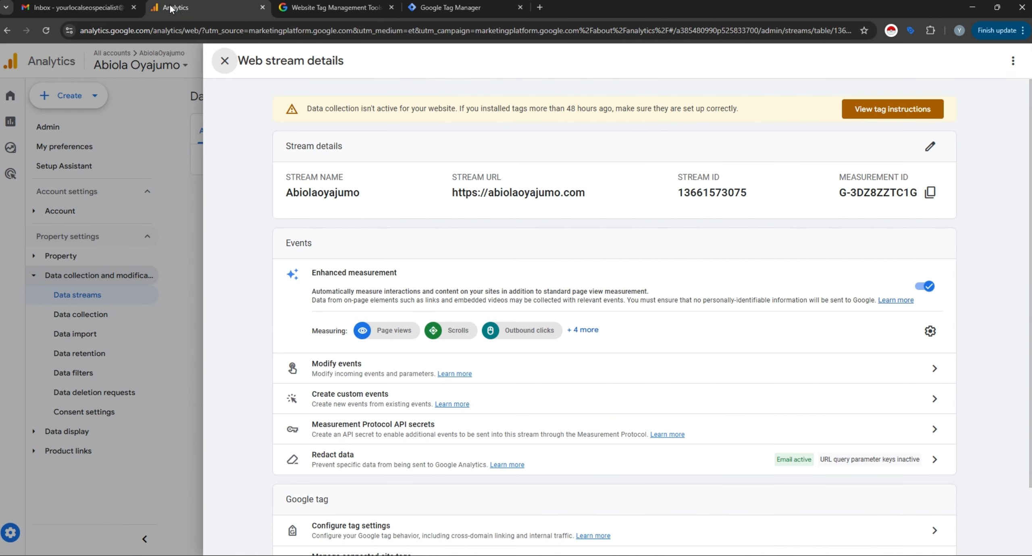
left_click(932, 192)
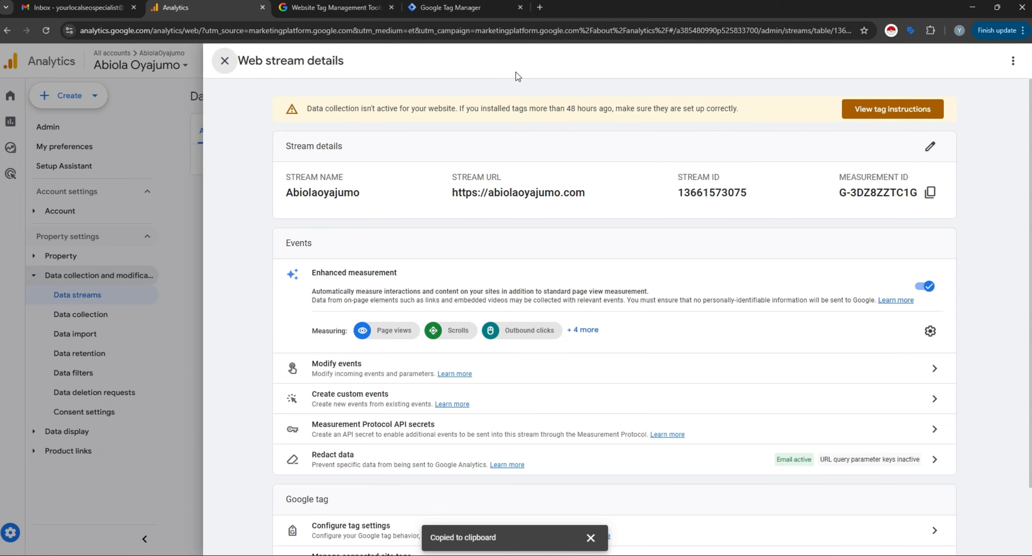
left_click(426, 14)
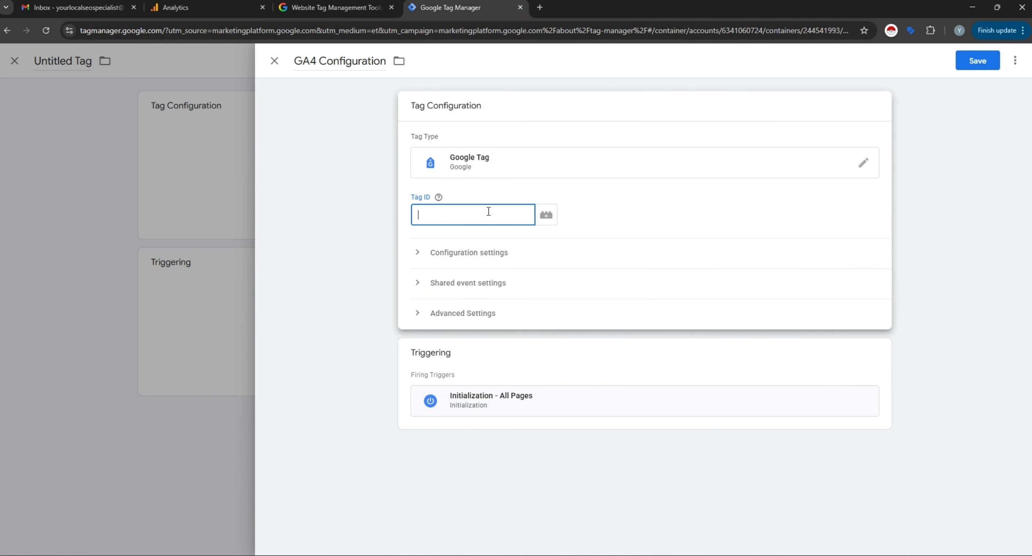
Paste the measurement ID into the Tag ID field, then clear the value again
key("ctrl+v")
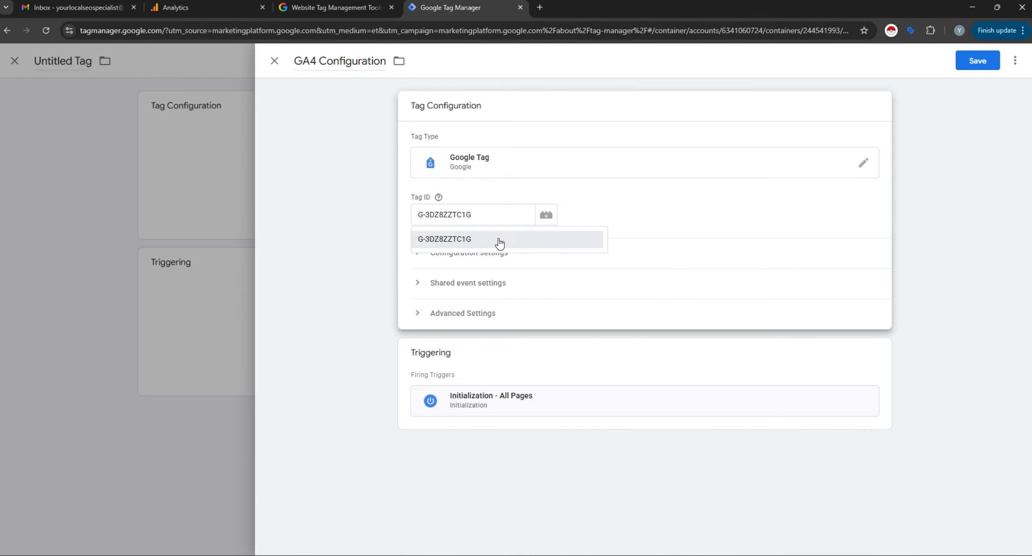
left_click(499, 240)
left_click(420, 186)
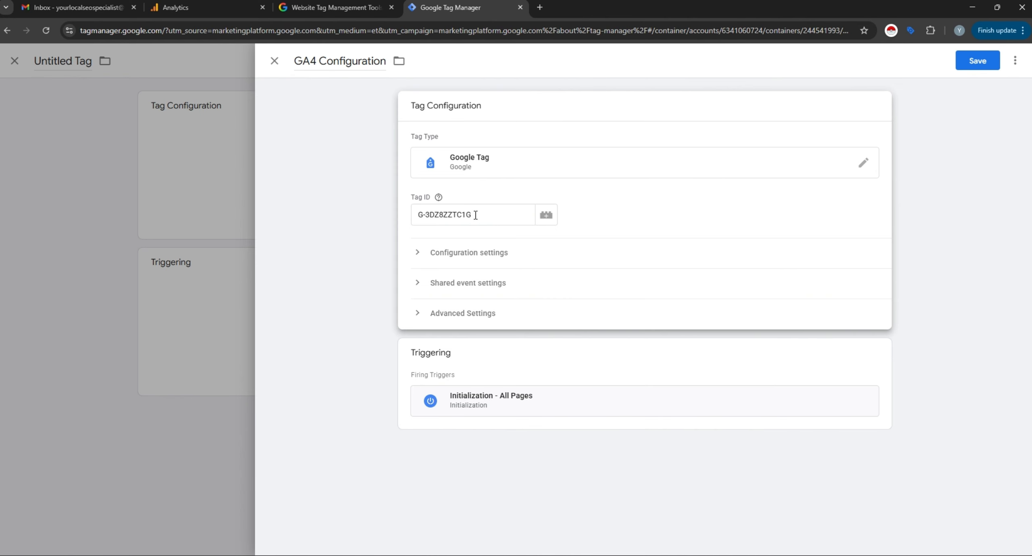
left_click_drag(474, 215, 409, 218)
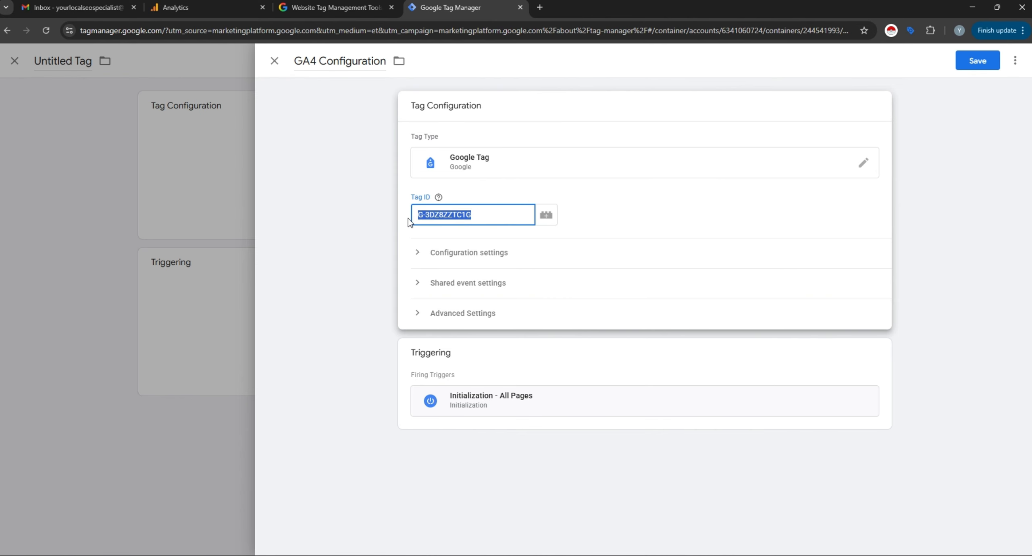
key("BackSpace")
Discard the unsaved GA4 Configuration tag and close the remaining tag editor
left_click(274, 61)
left_click(587, 189)
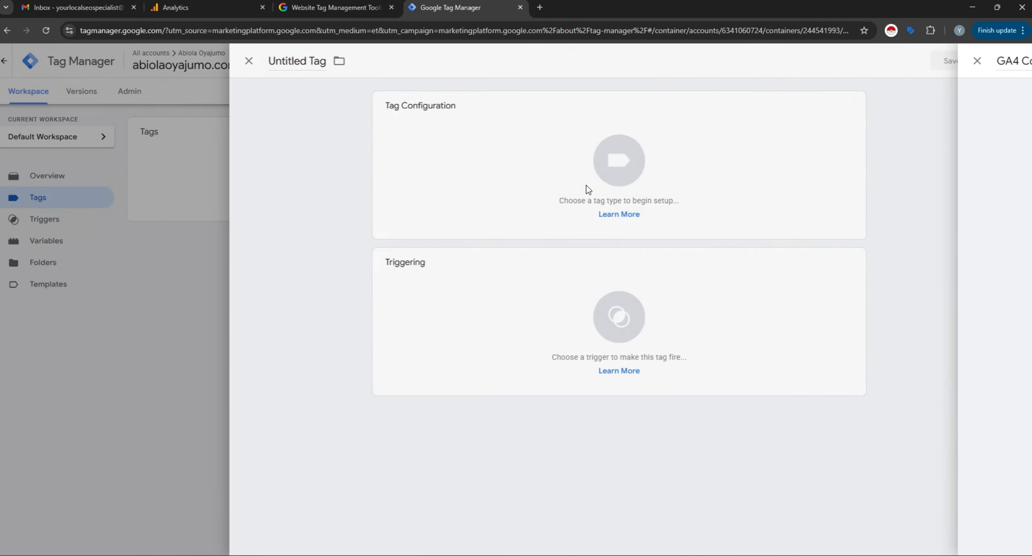
left_click(274, 61)
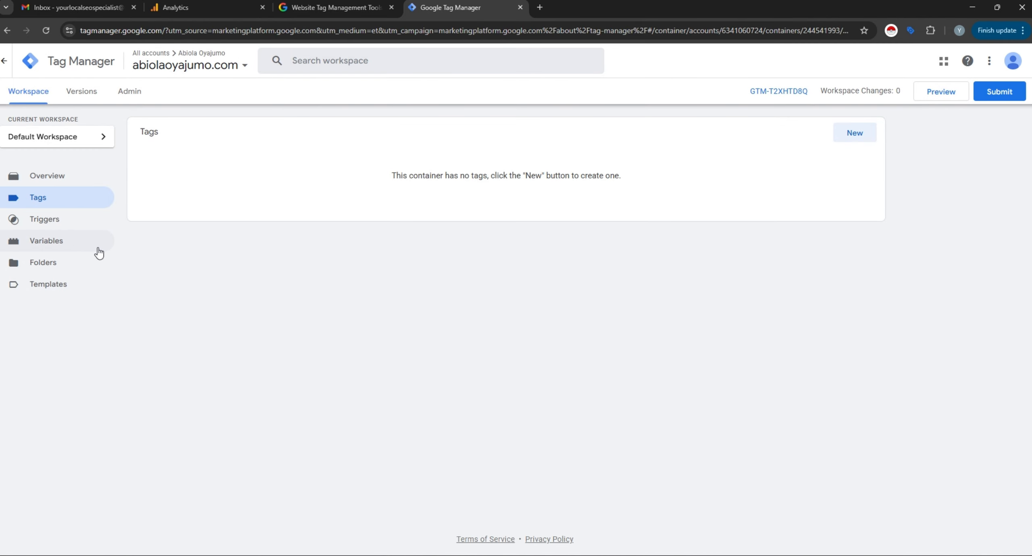
Create a new Constant variable whose value is the pasted measurement ID
left_click(75, 244)
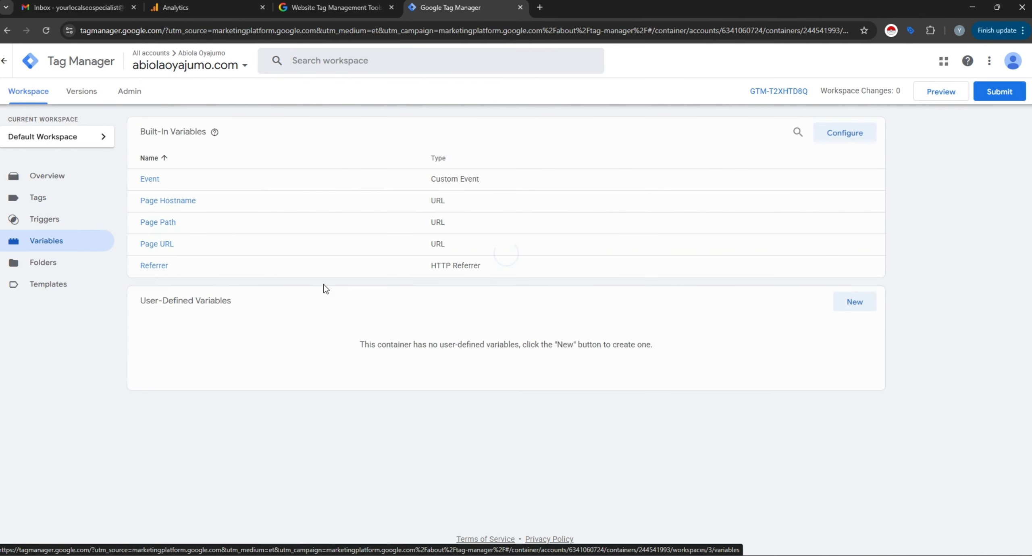
left_click(867, 302)
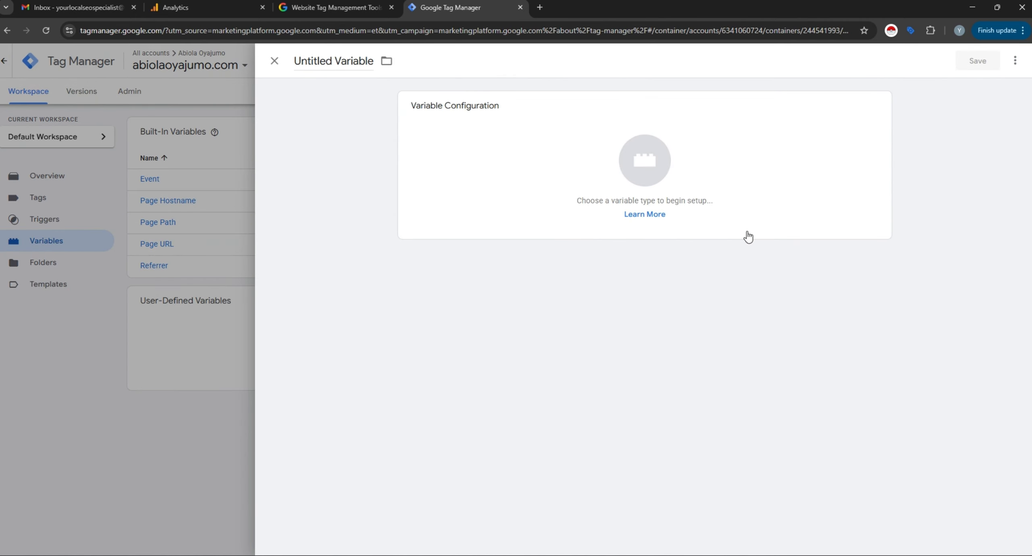
left_click(707, 166)
scroll(737, 363, "down", 7)
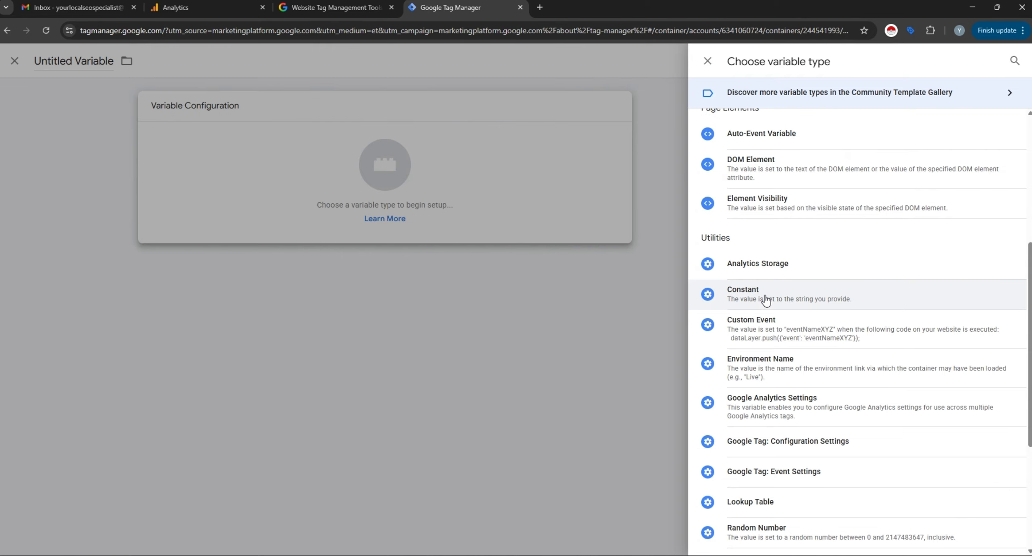
left_click(831, 301)
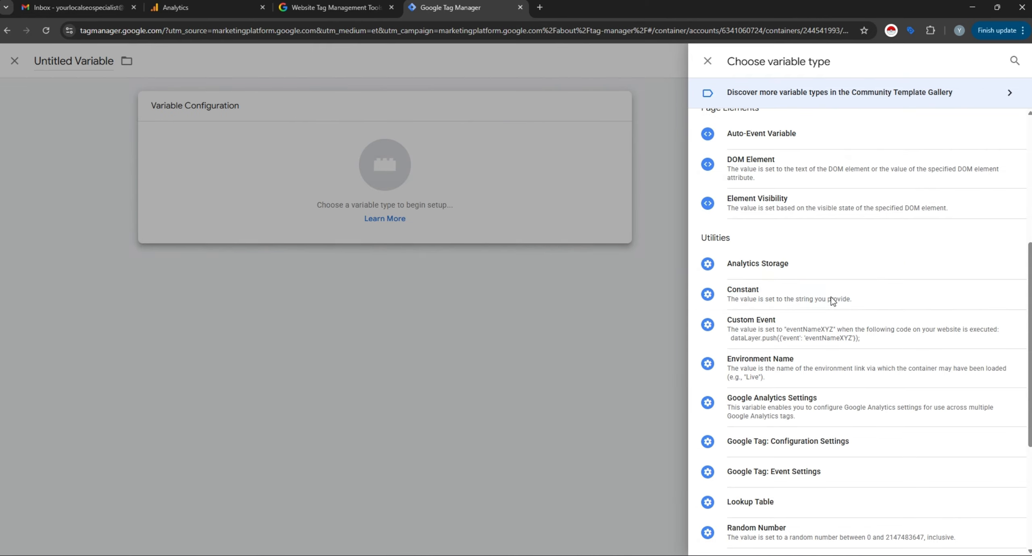
left_click(505, 224)
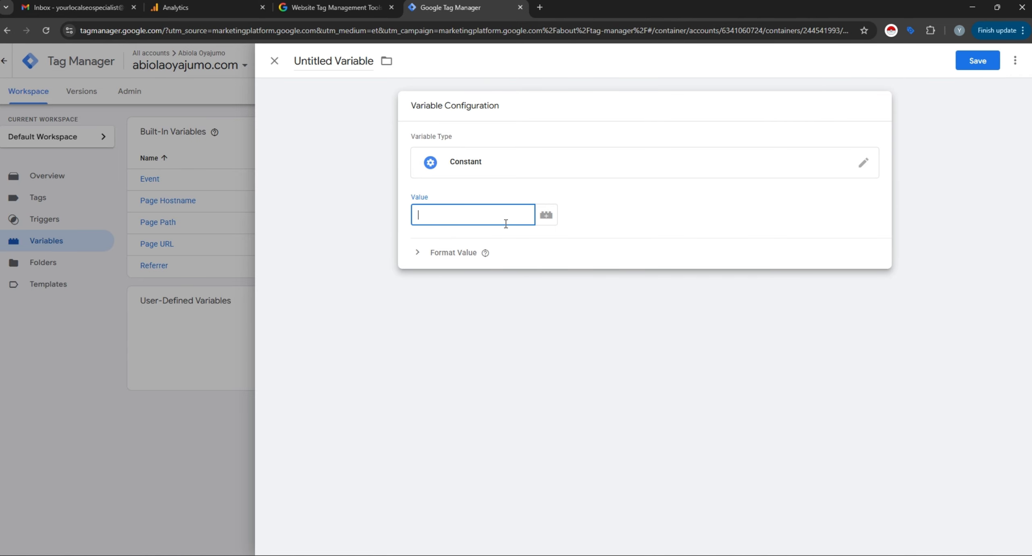
key("ctrl+v")
left_click(617, 206)
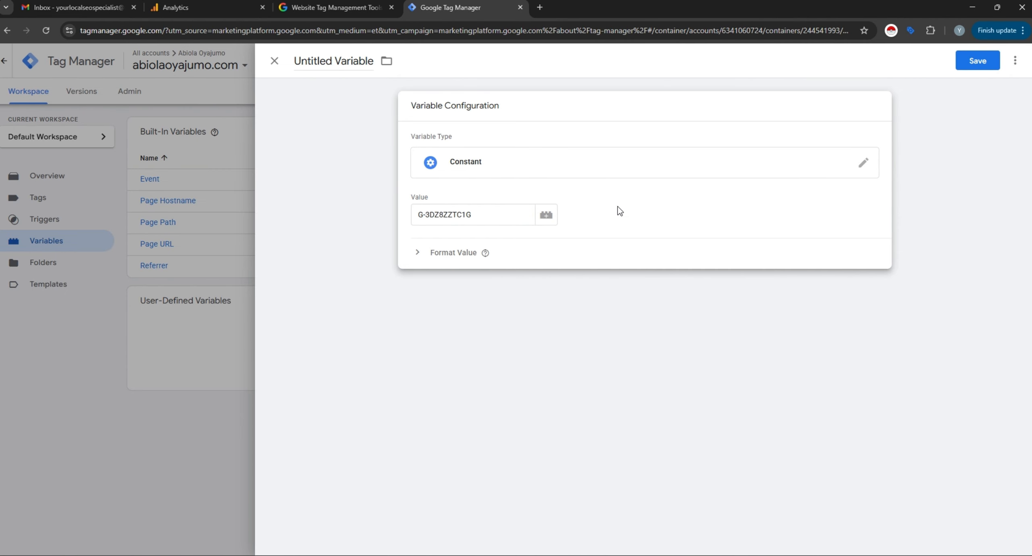
Name the variable 'GA4 Measurement ID' and save it
left_click(357, 64)
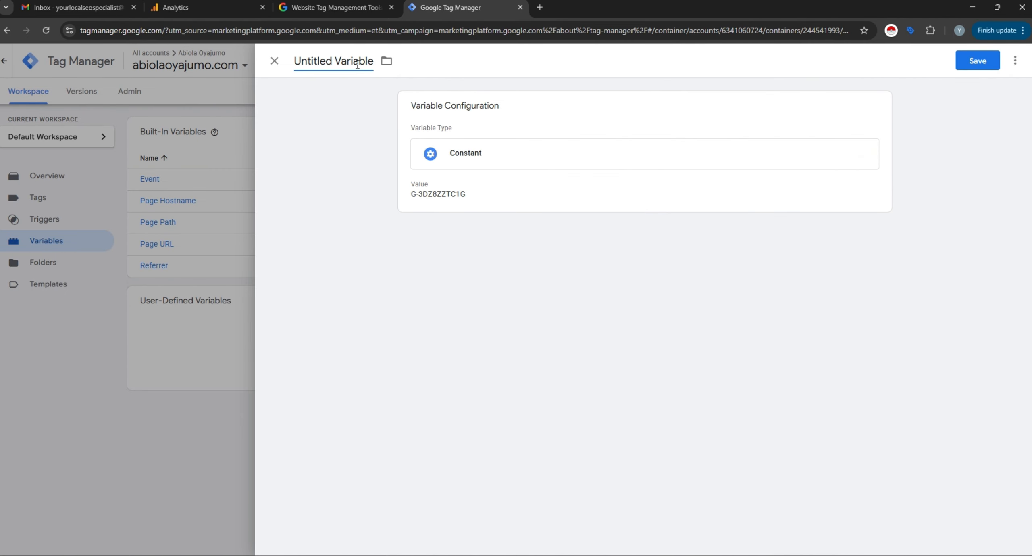
triple_click(357, 65)
type("GA")
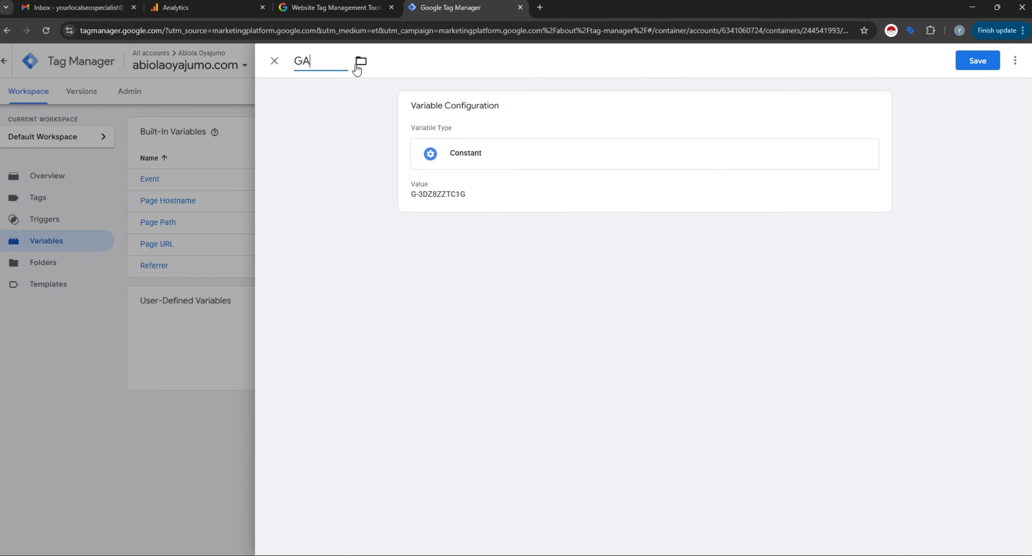
type("4 Measurement ID")
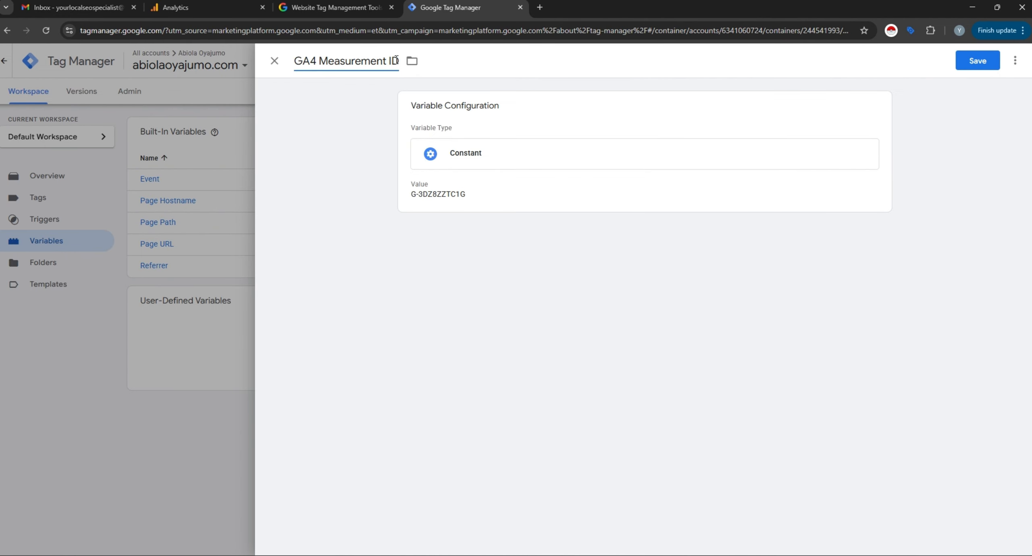
left_click(988, 62)
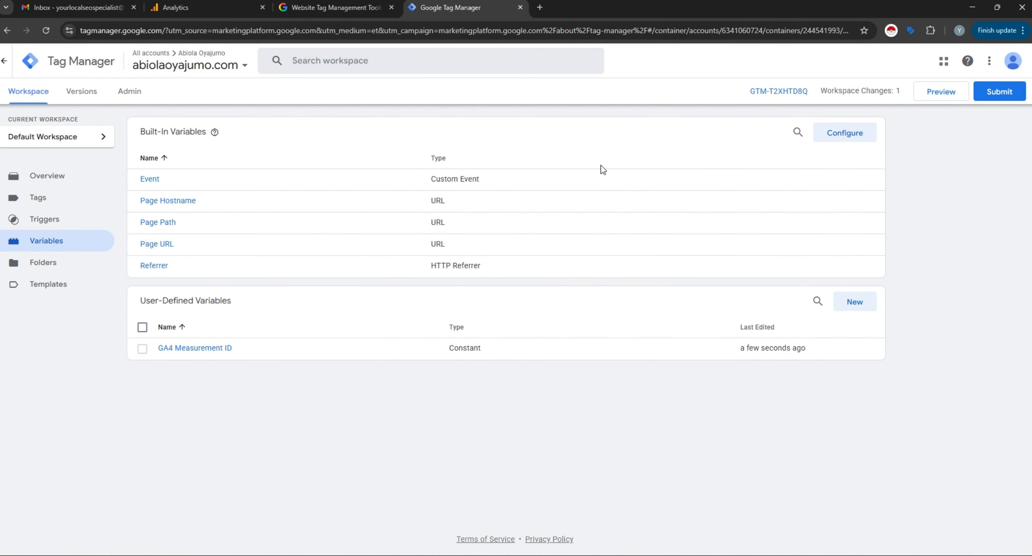
Create a new tag named 'GA4 Configuration' of type Google Analytics > Google Tag
left_click(67, 196)
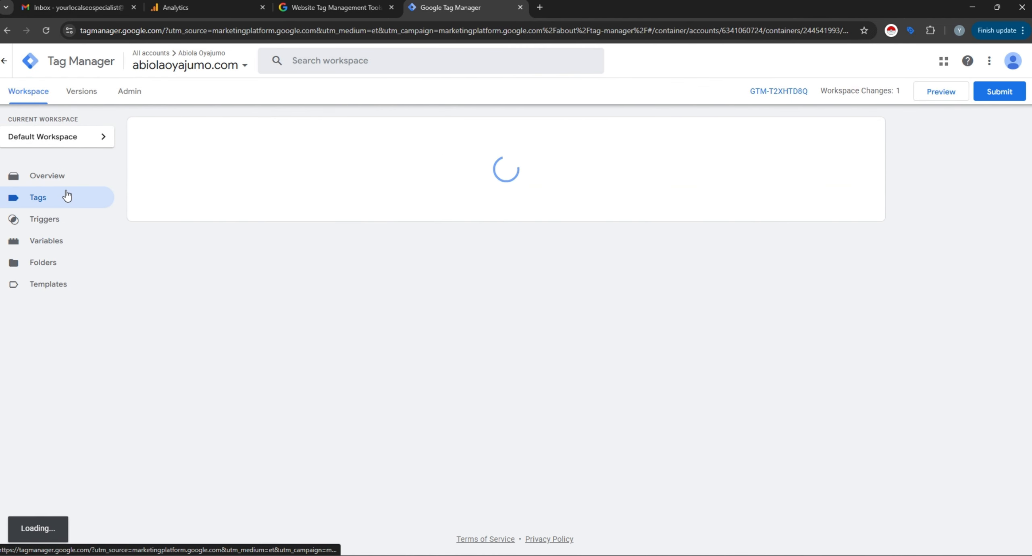
left_click(855, 133)
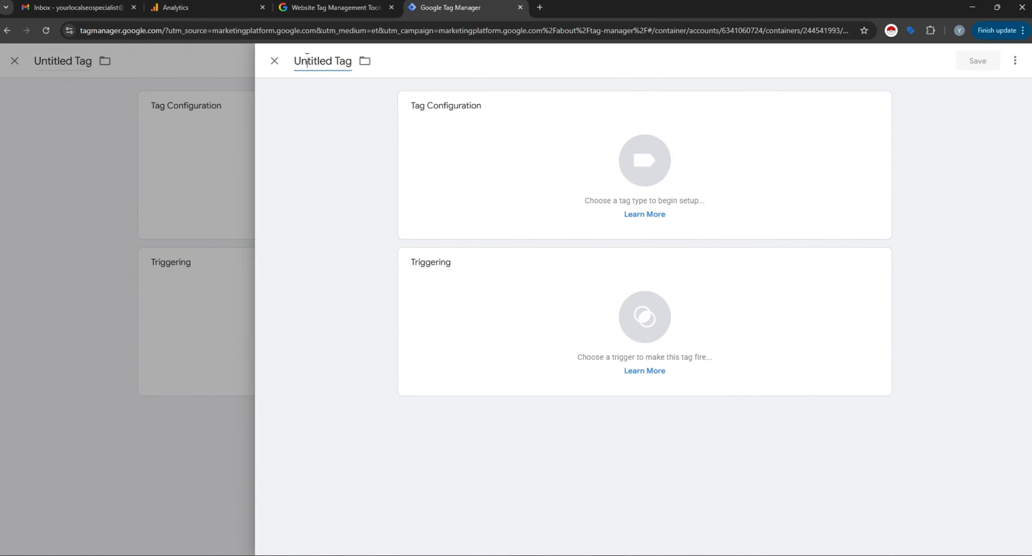
left_click(304, 60)
type("GA4")
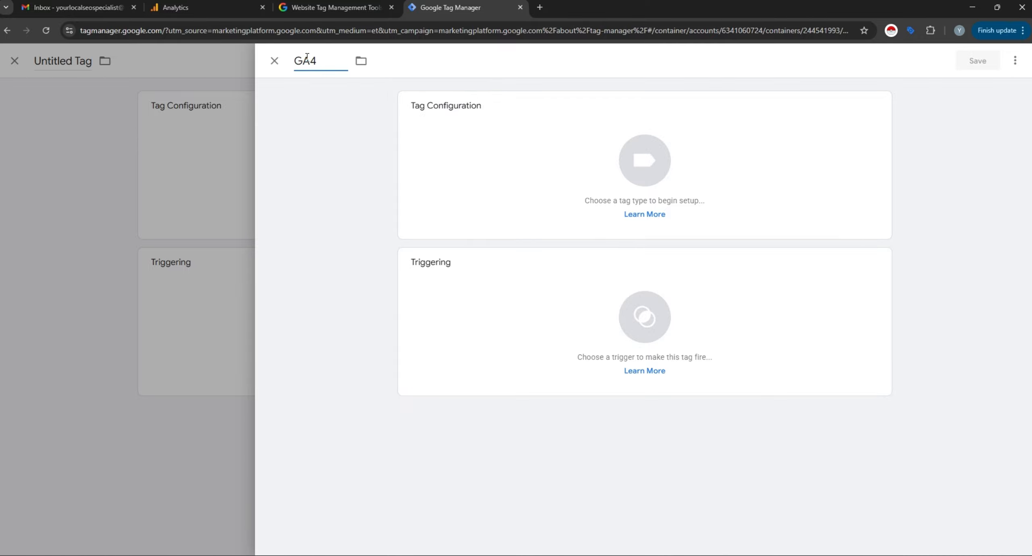
type(" Configuration")
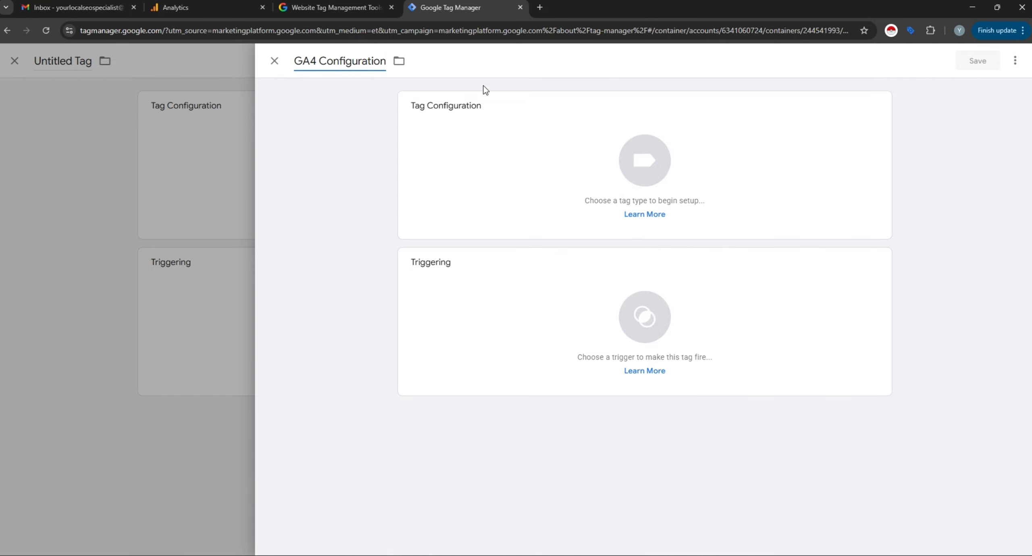
left_click(516, 122)
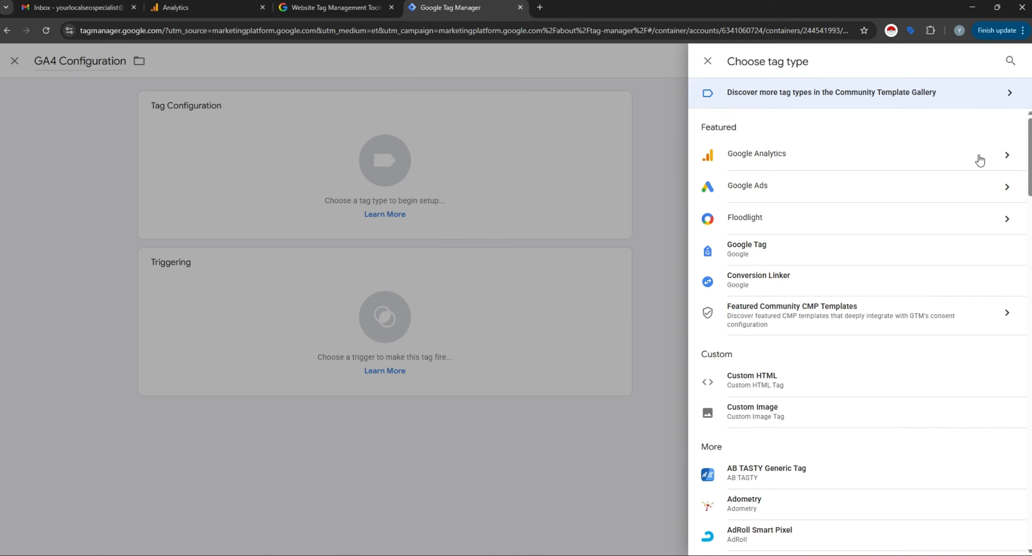
left_click(811, 162)
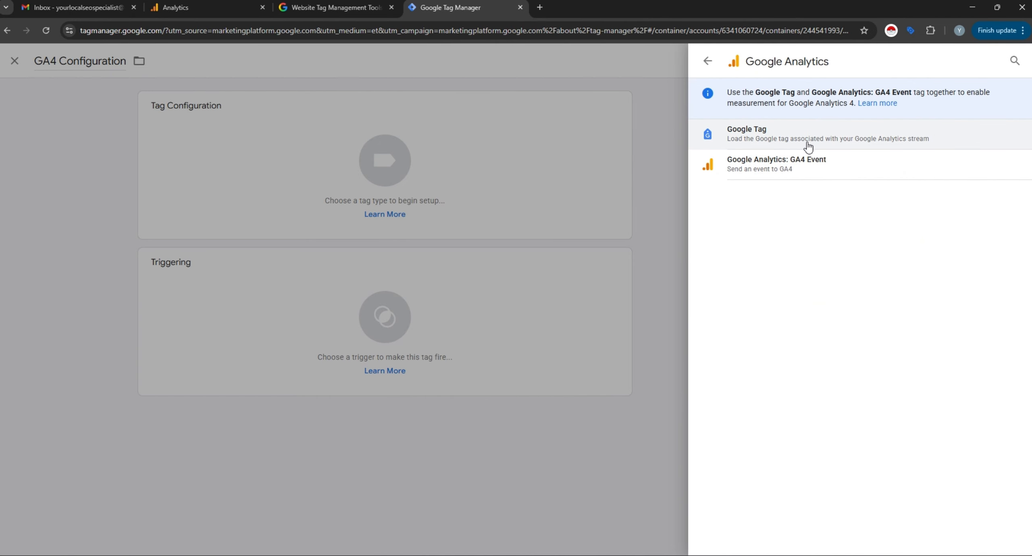
left_click(807, 141)
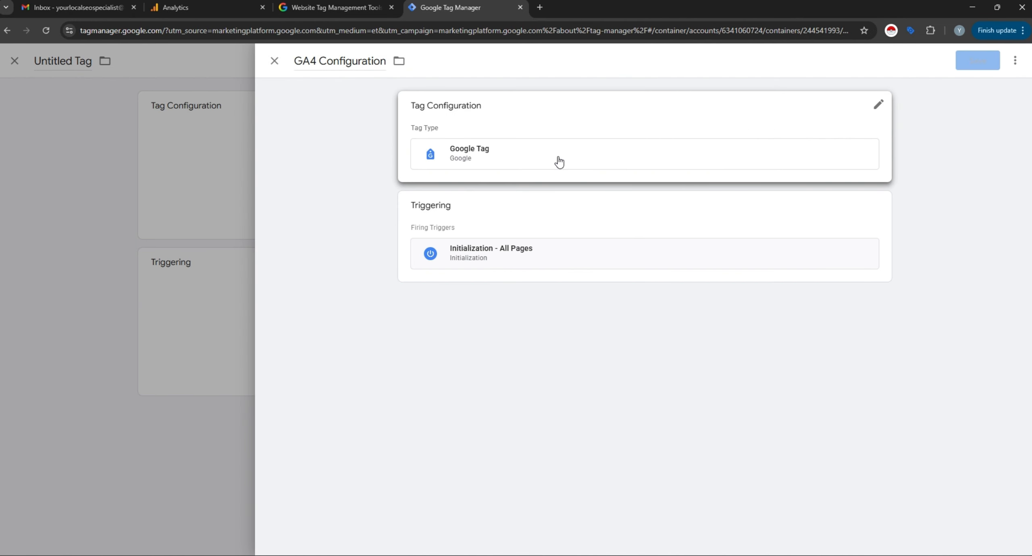
Set Tag ID to {{GA4 Measurement ID}}, trigger on Initialization - All Pages, and save
left_click(678, 145)
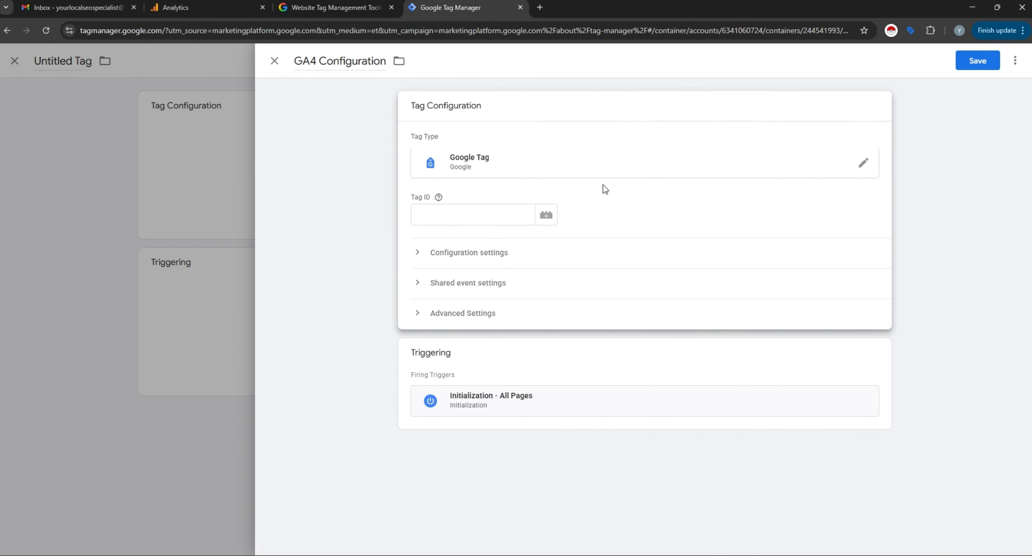
left_click(544, 214)
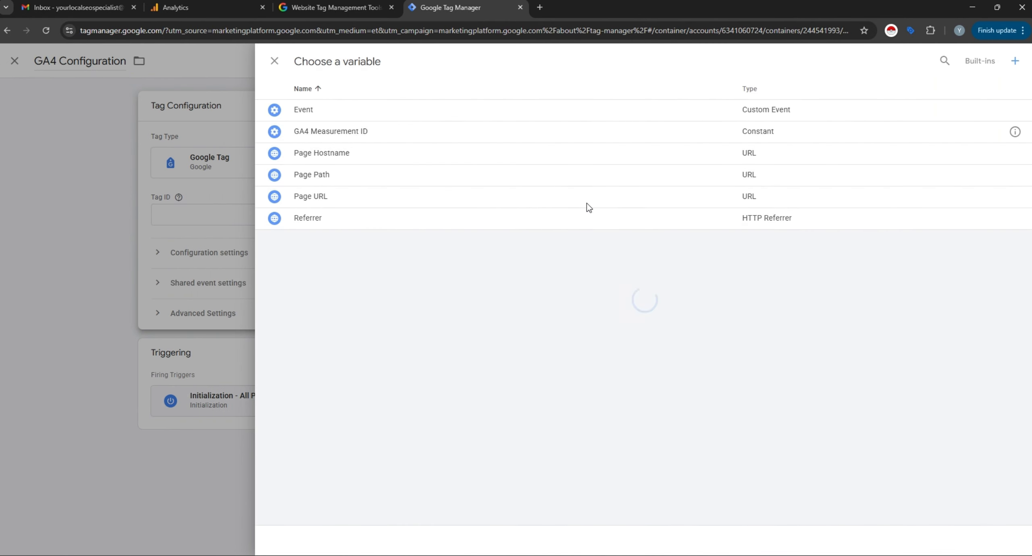
left_click(423, 137)
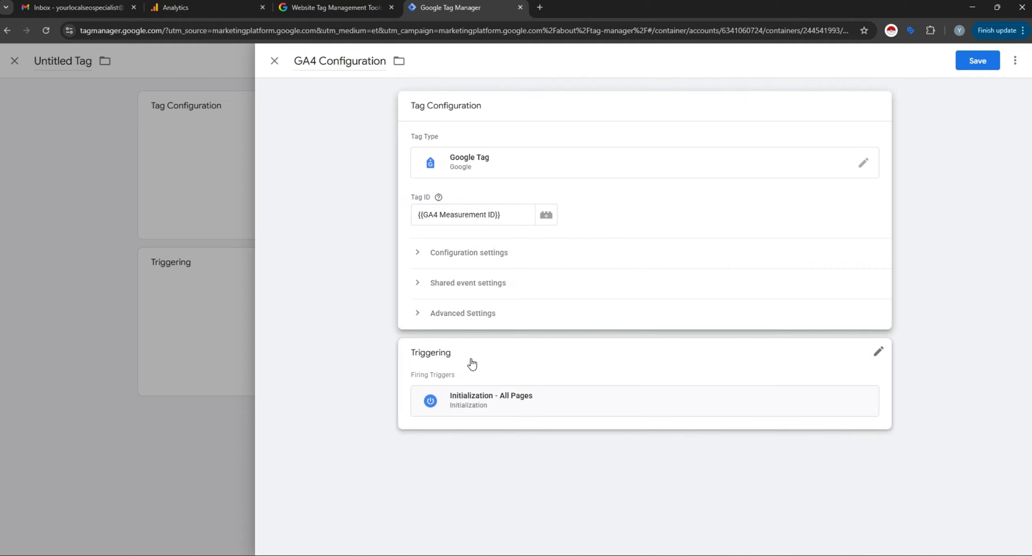
left_click(595, 378)
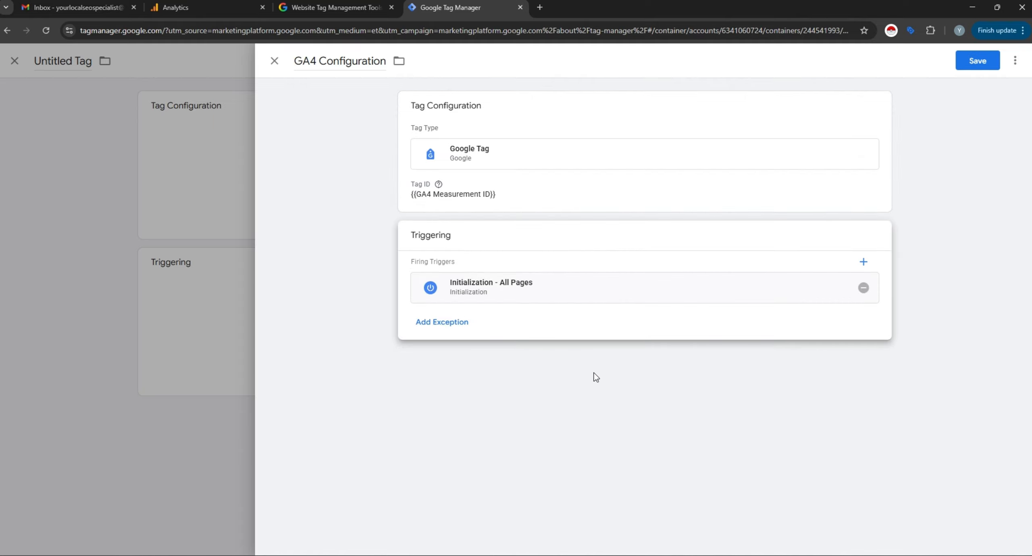
left_click(863, 288)
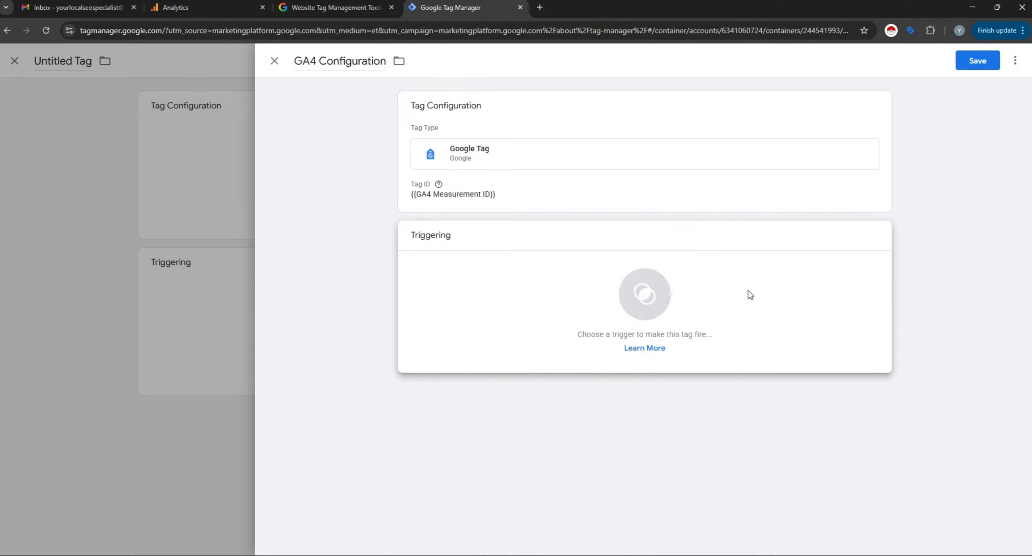
left_click(783, 286)
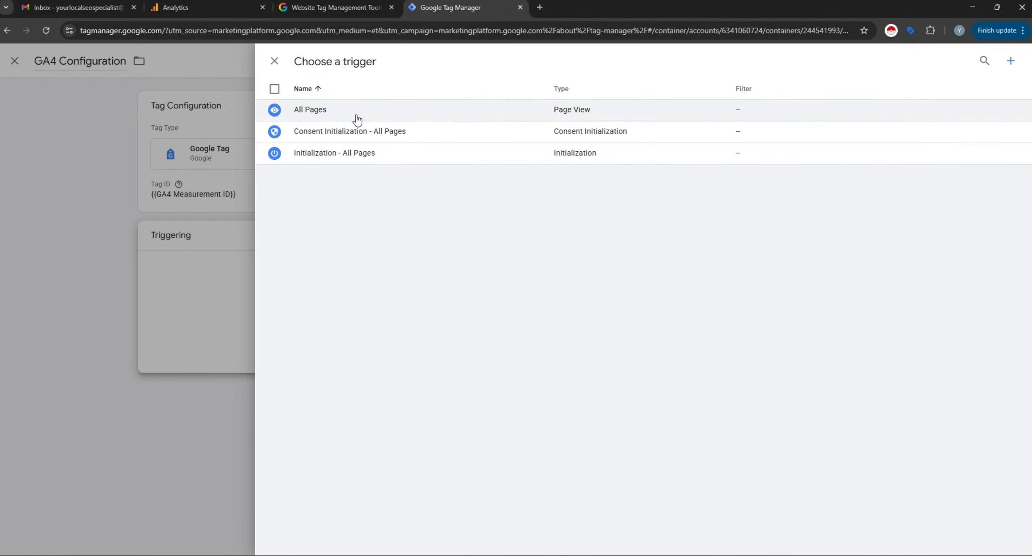
left_click(356, 154)
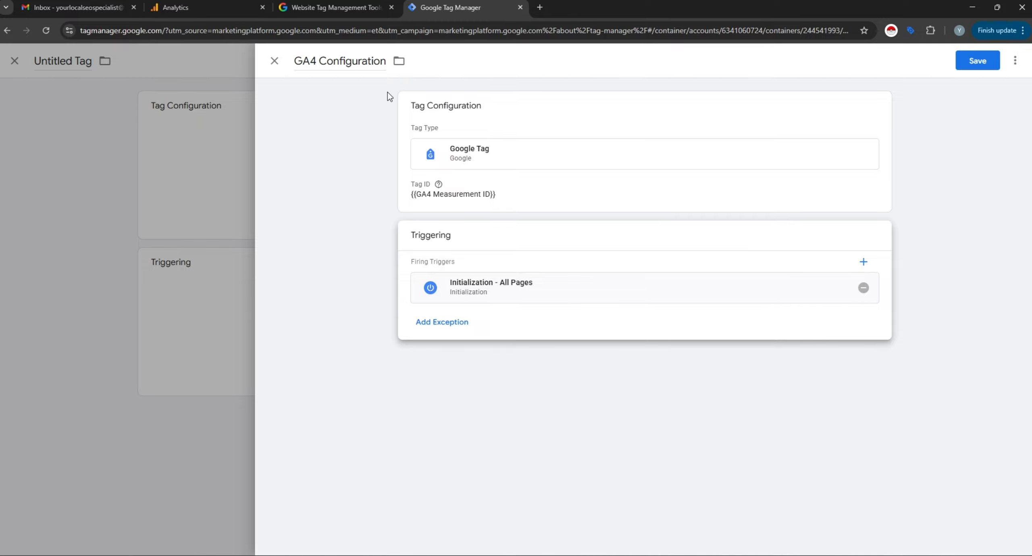
left_click(975, 60)
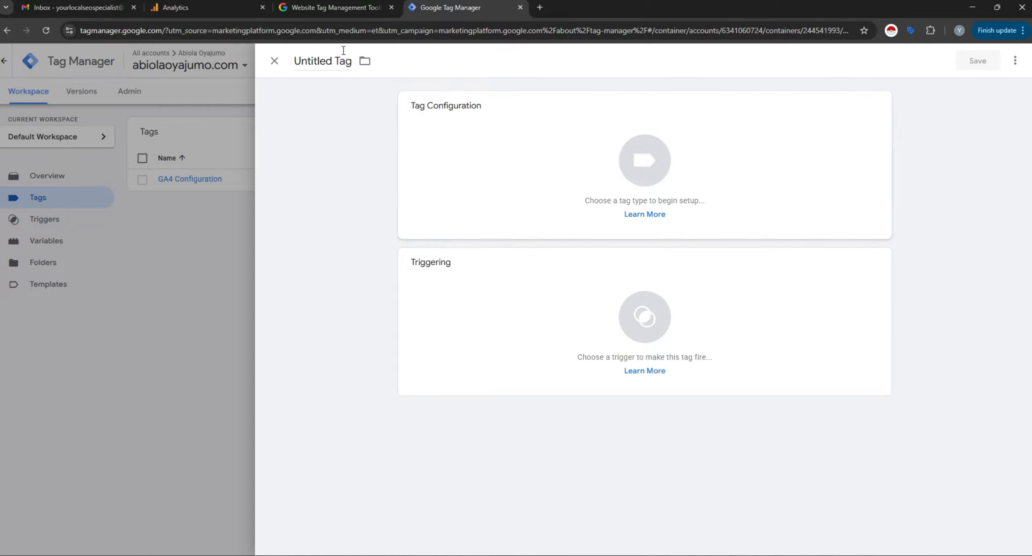
Submit and publish the changes as Version 3, named 'GA4 Configuration'
left_click(274, 61)
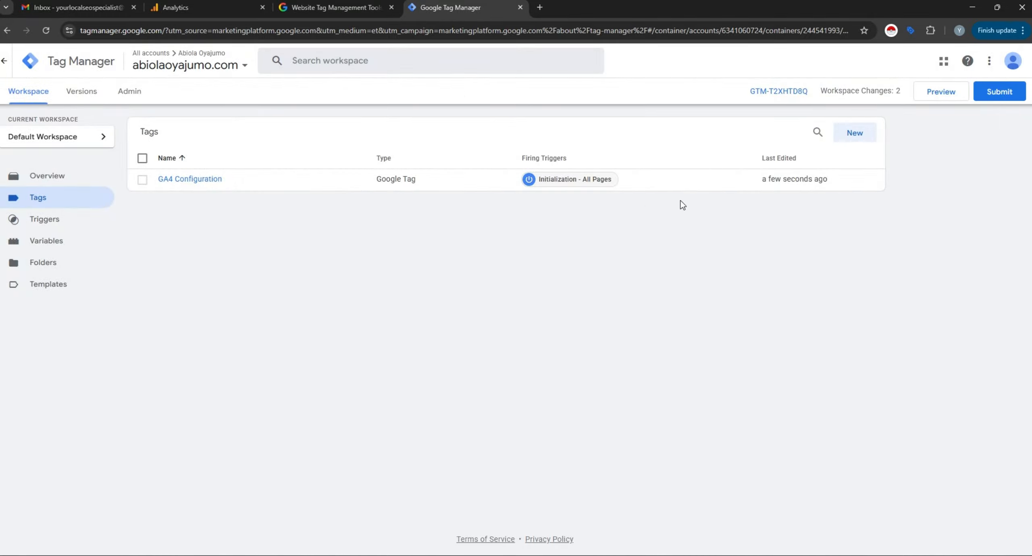
left_click(994, 95)
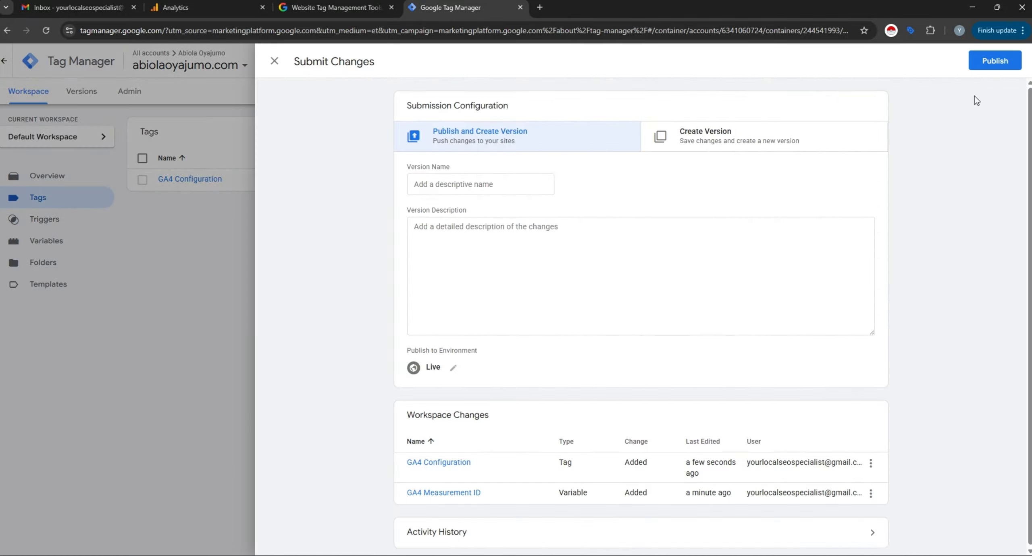
left_click(504, 185)
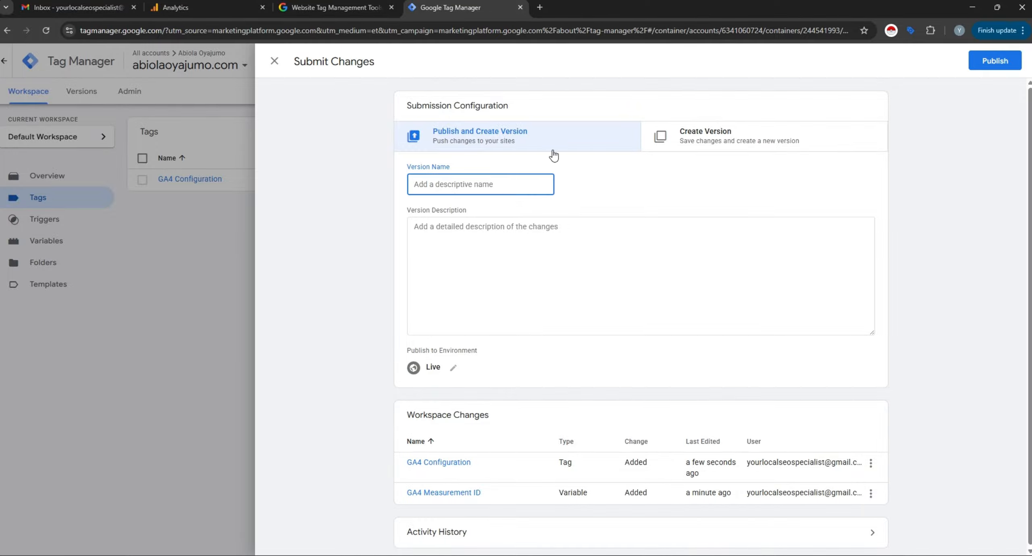
type("GA4 Configuration")
left_click(986, 64)
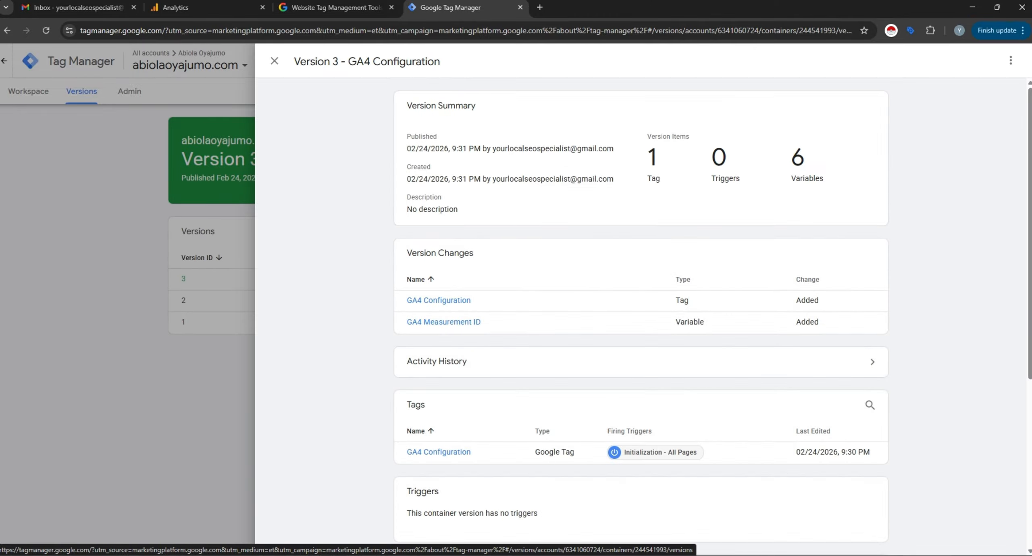
left_click(275, 65)
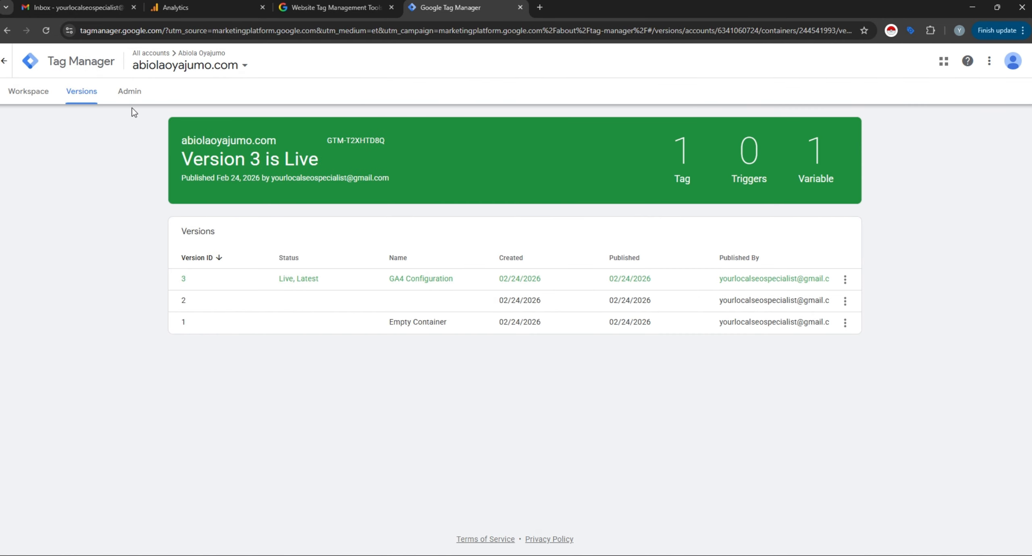
Launch Preview from the workspace's Tags page to open Tag Assistant
left_click(45, 96)
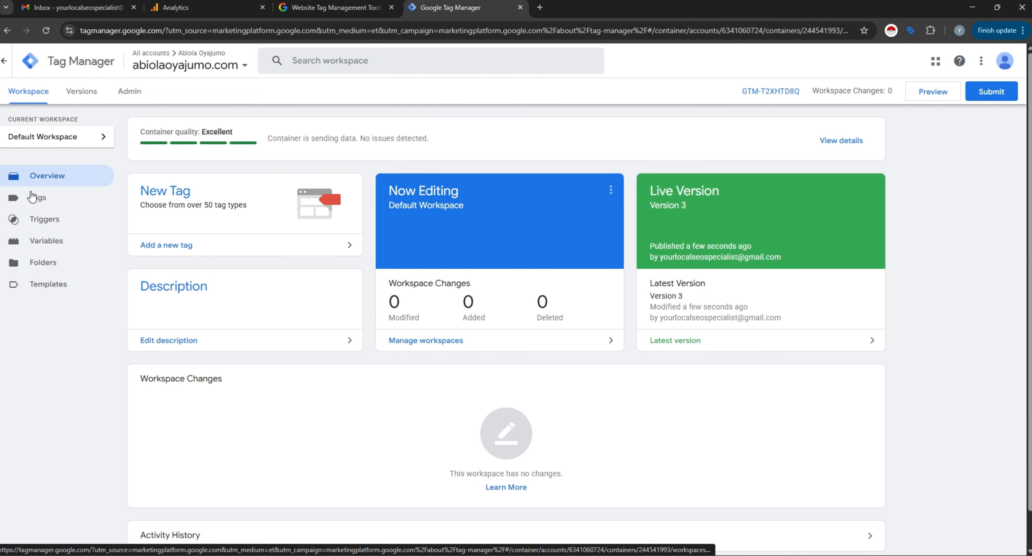
left_click(42, 200)
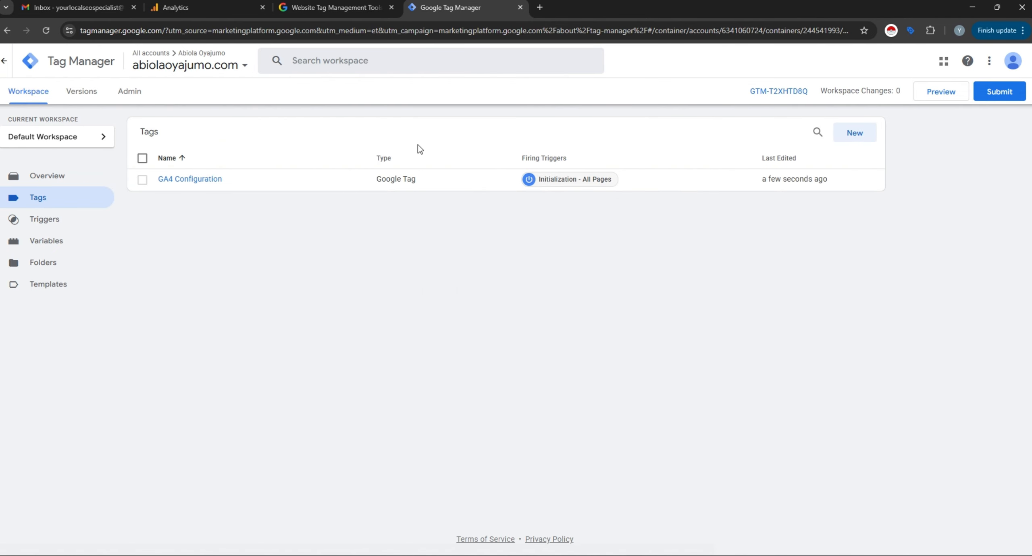
left_click(933, 97)
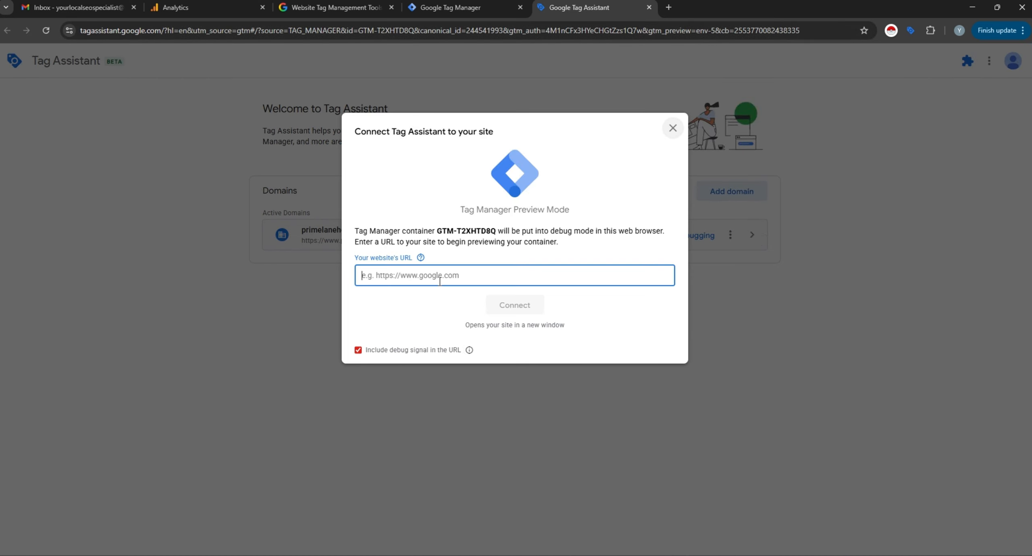
Copy the portfolio site's address into Tag Assistant's website URL field and connect preview mode
left_click(439, 281)
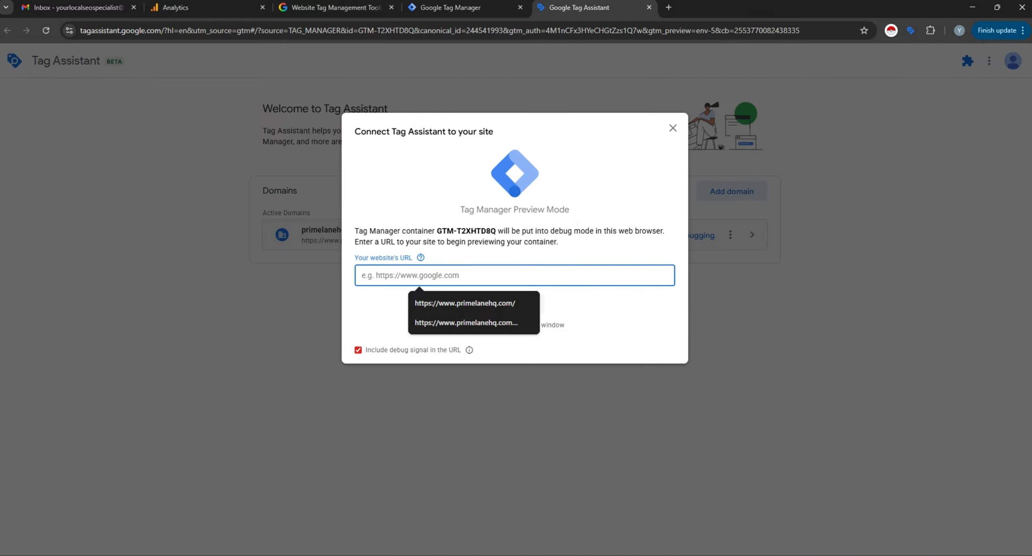
key("alt+Tab")
left_click(457, 31)
left_click(455, 27)
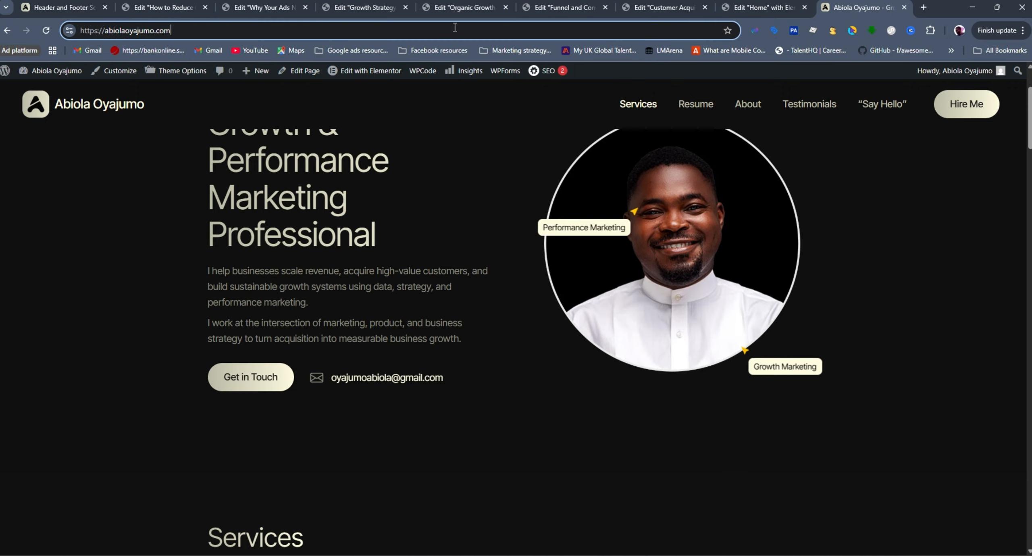
key("ctrl+a")
key("ctrl+c")
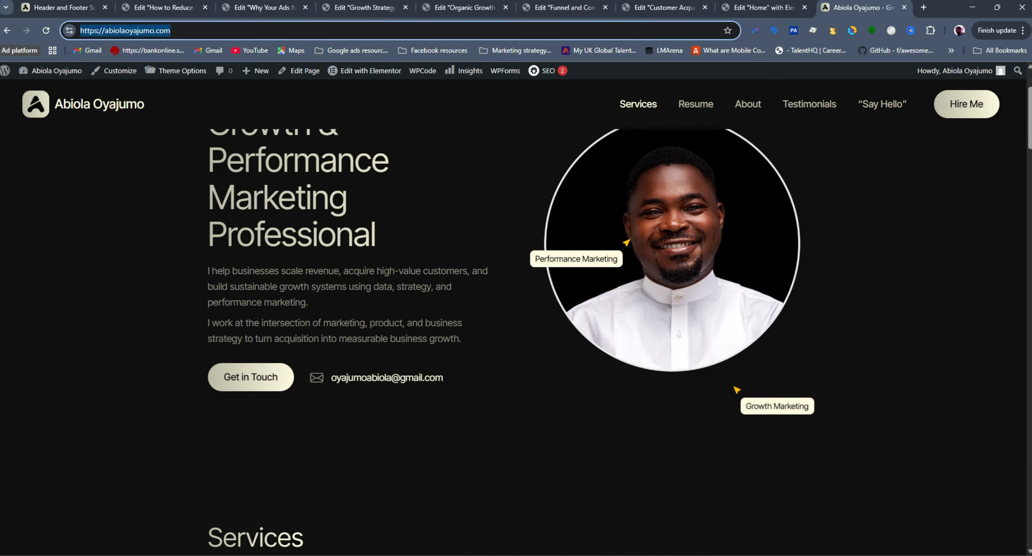
key("alt+Tab")
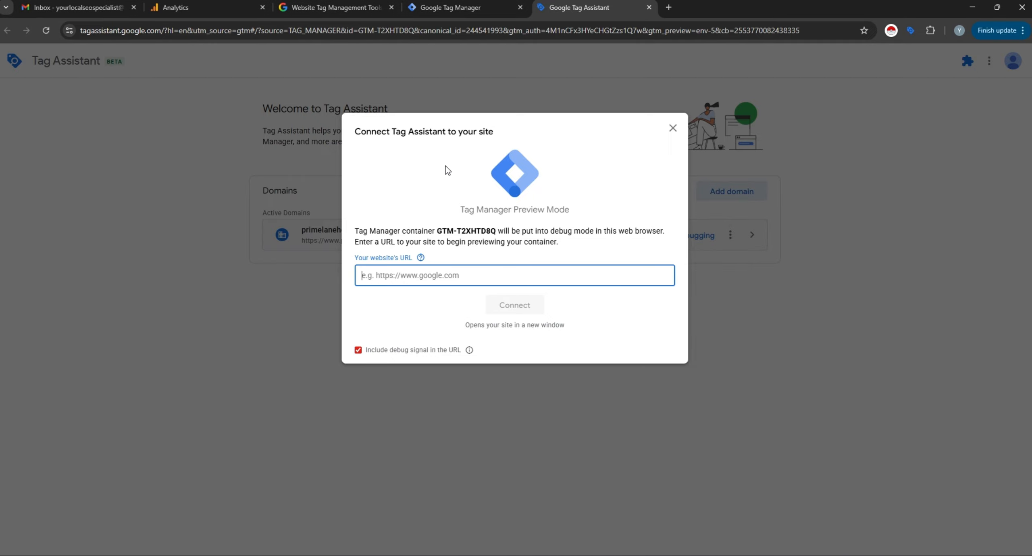
left_click(523, 275)
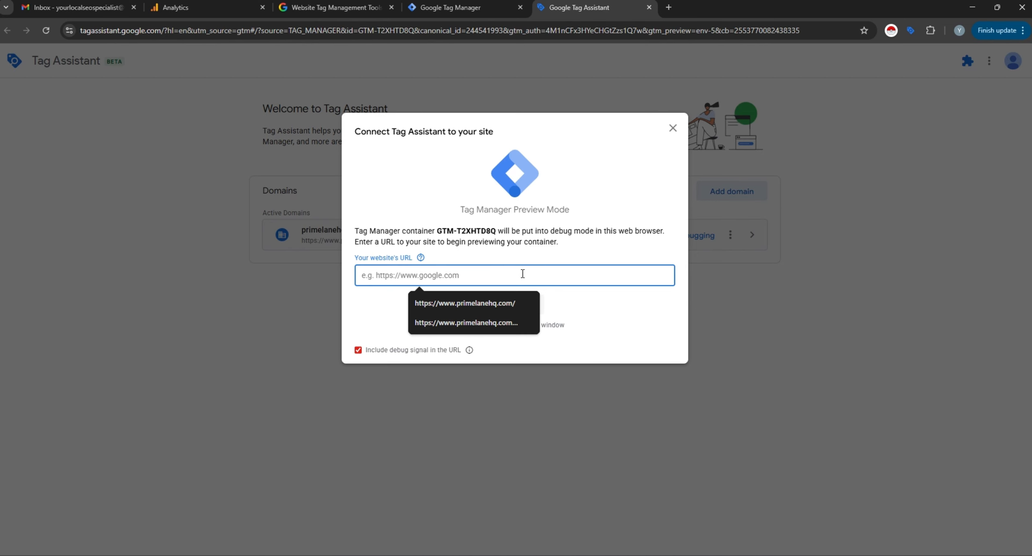
key("ctrl+v")
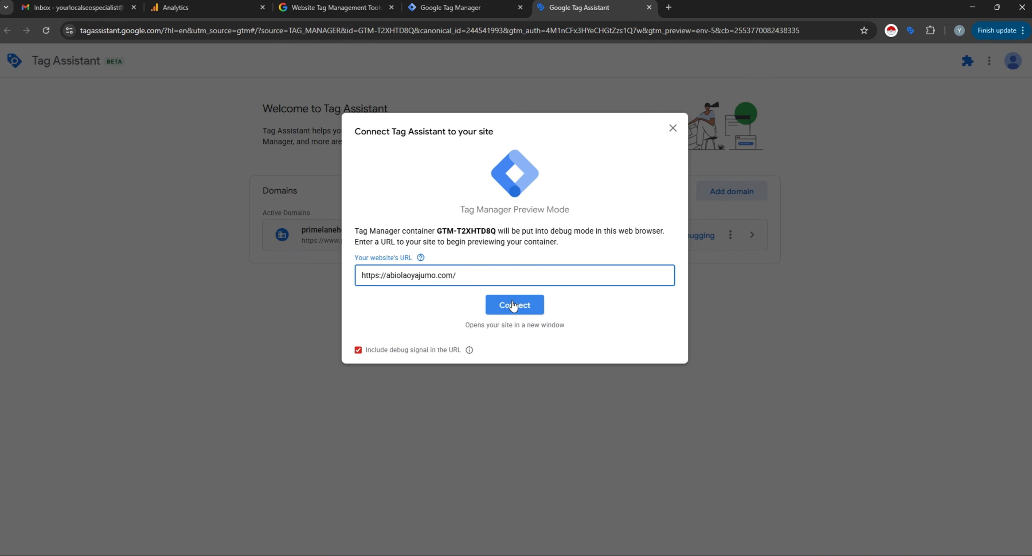
left_click(514, 304)
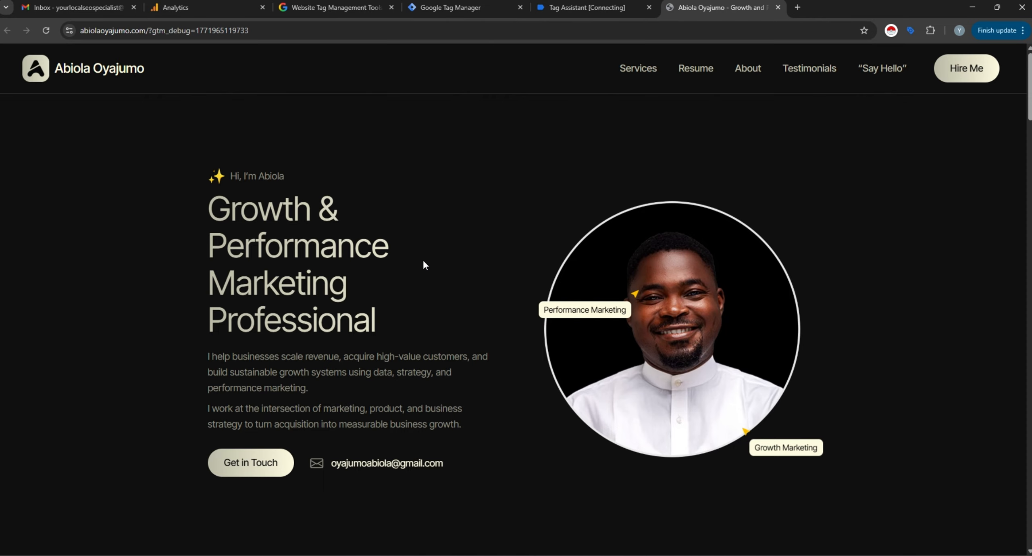
In the debug view, check that the GA4 Configuration tag fired once with a Page View hit
scroll(424, 261, "down", 5)
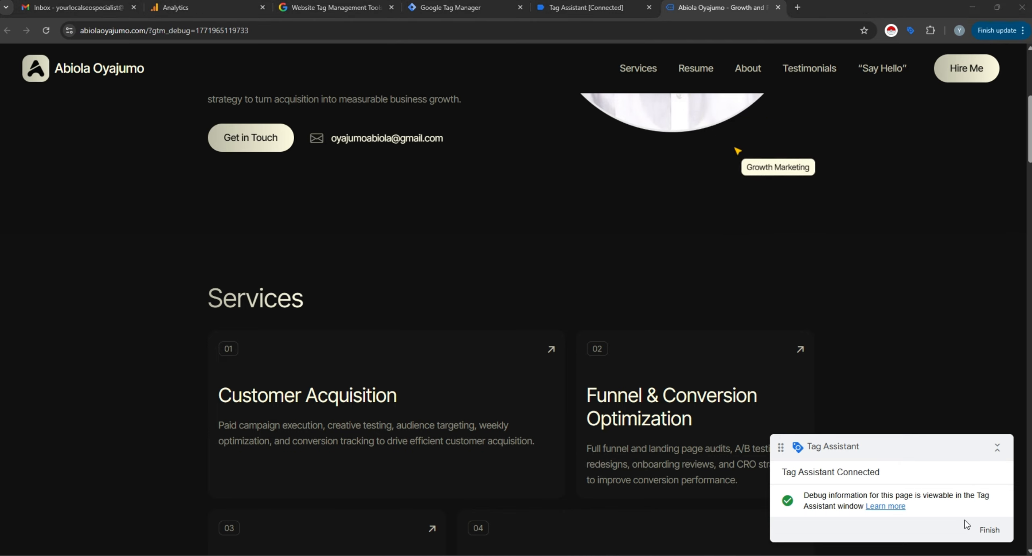
left_click(564, 8)
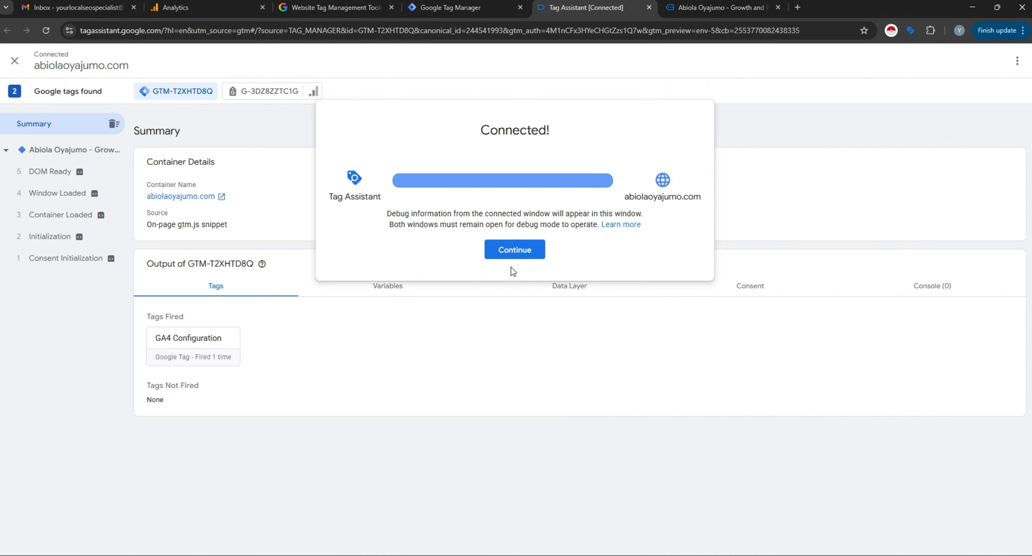
left_click(515, 250)
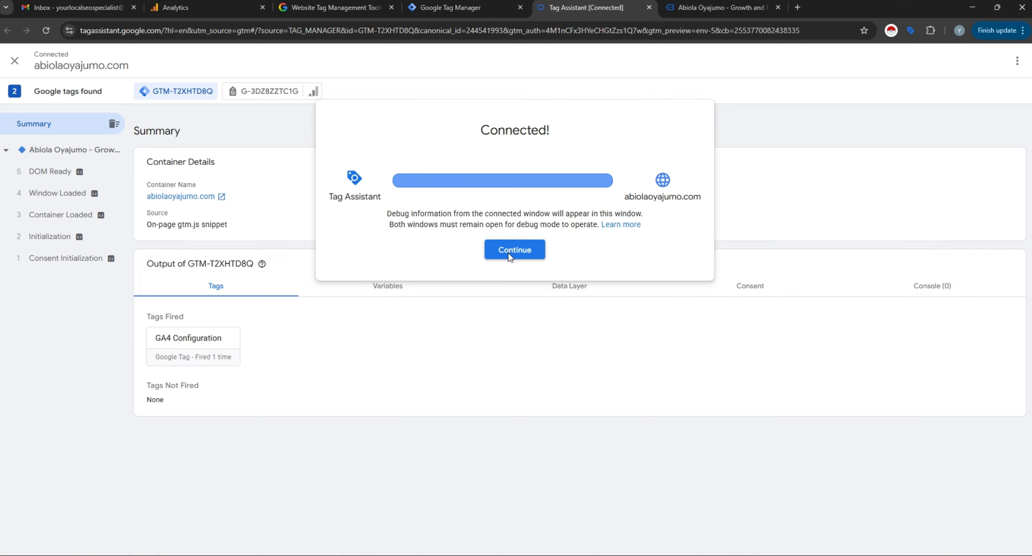
left_click(183, 351)
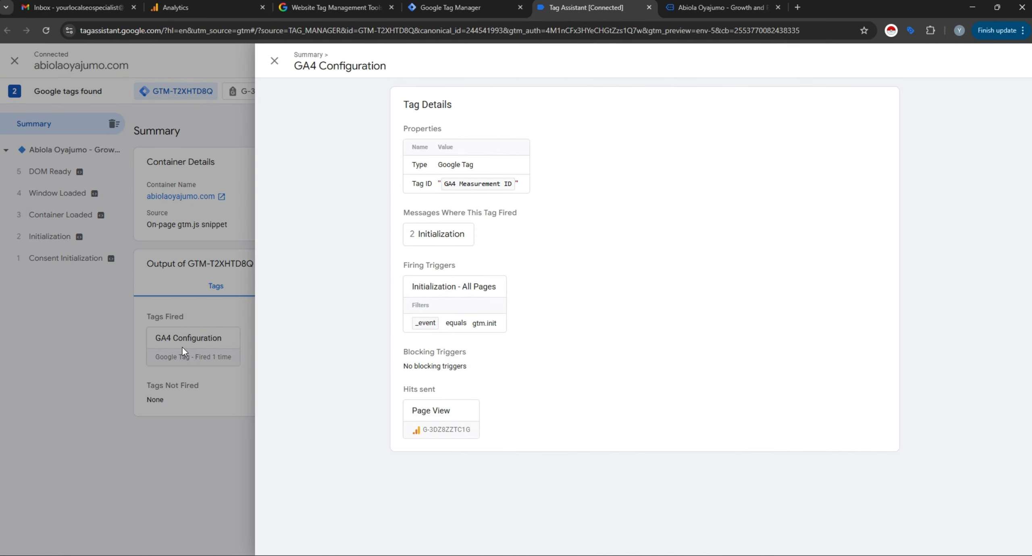
left_click(274, 61)
Close the website debug tab and the Tag Assistant tab, confirming you want to leave
left_click(569, 217)
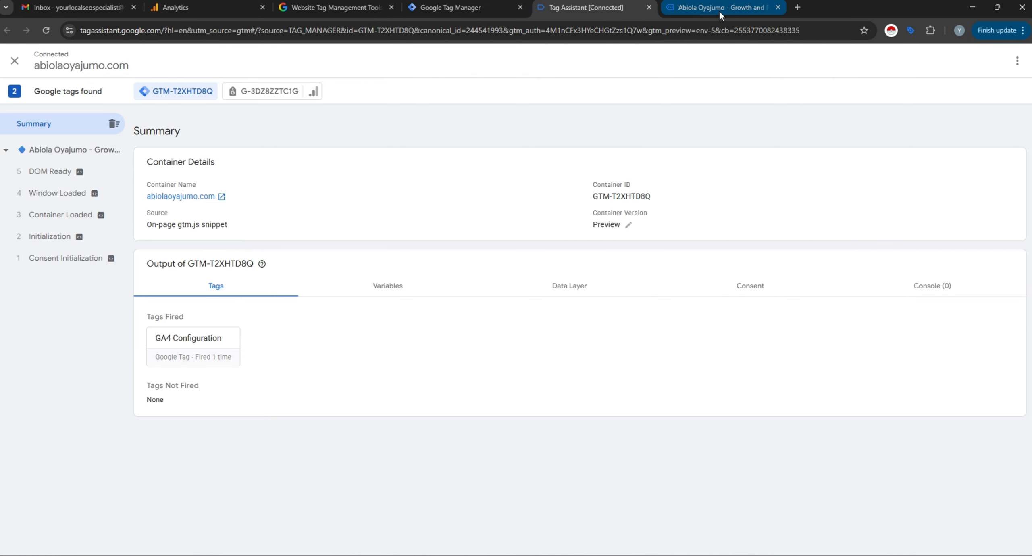
left_click(778, 7)
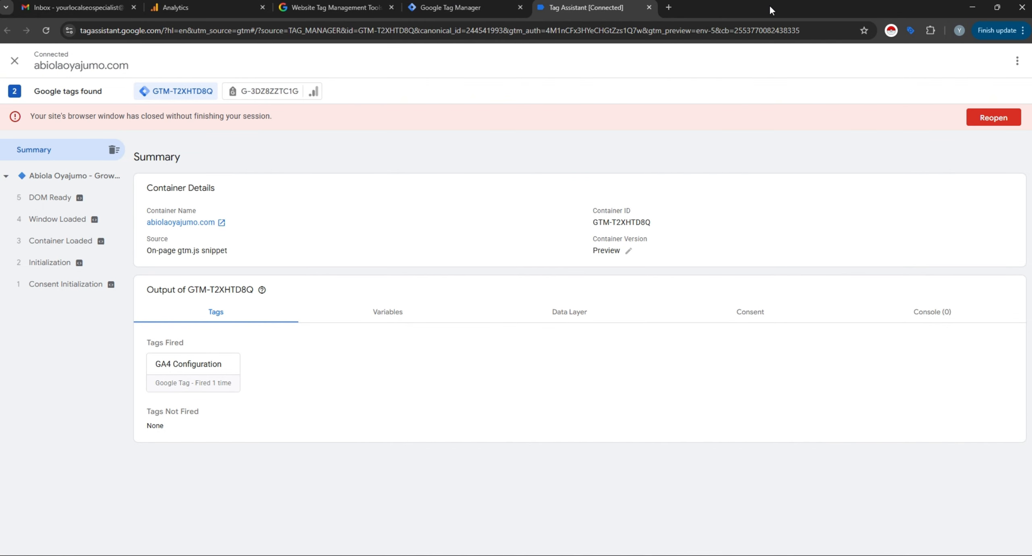
left_click(648, 7)
left_click(560, 108)
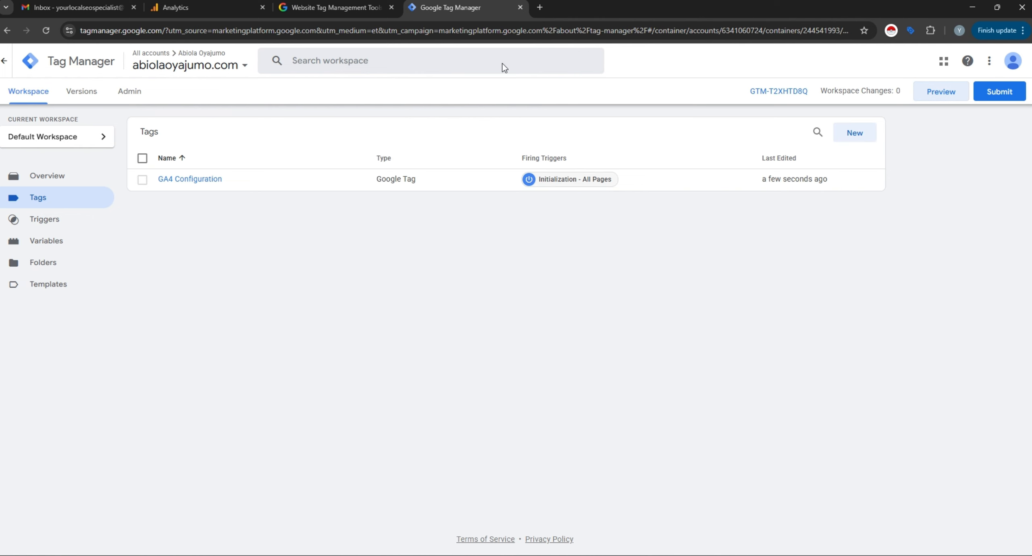
Close the extra tag tools tab and Web stream details, then view Analytics Home showing 1 active user
left_click(221, 6)
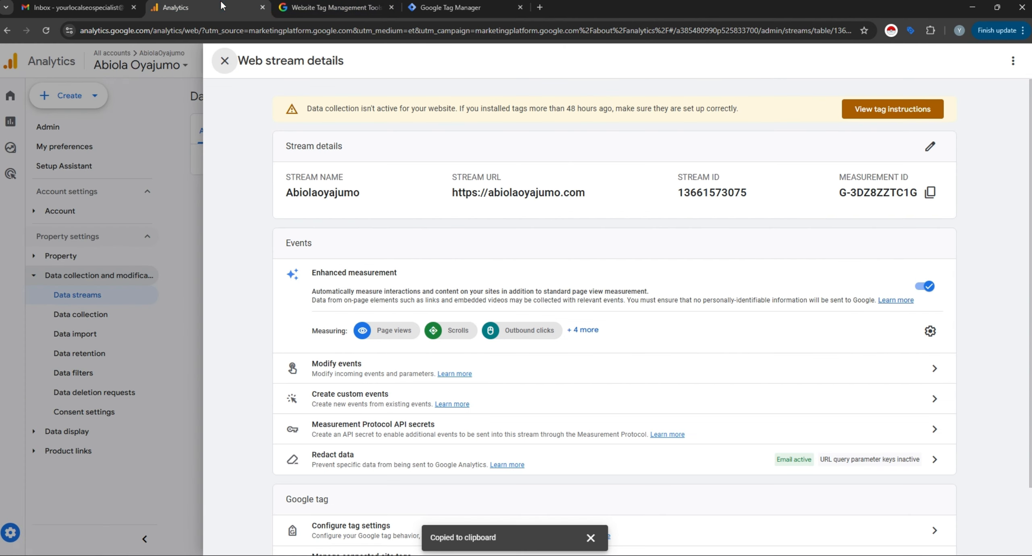
left_click(391, 7)
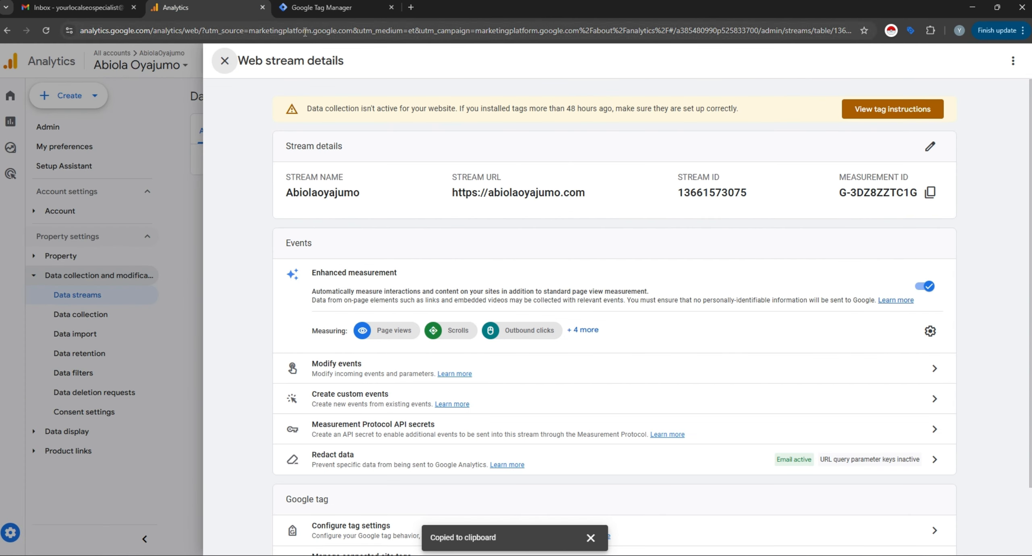
left_click(225, 63)
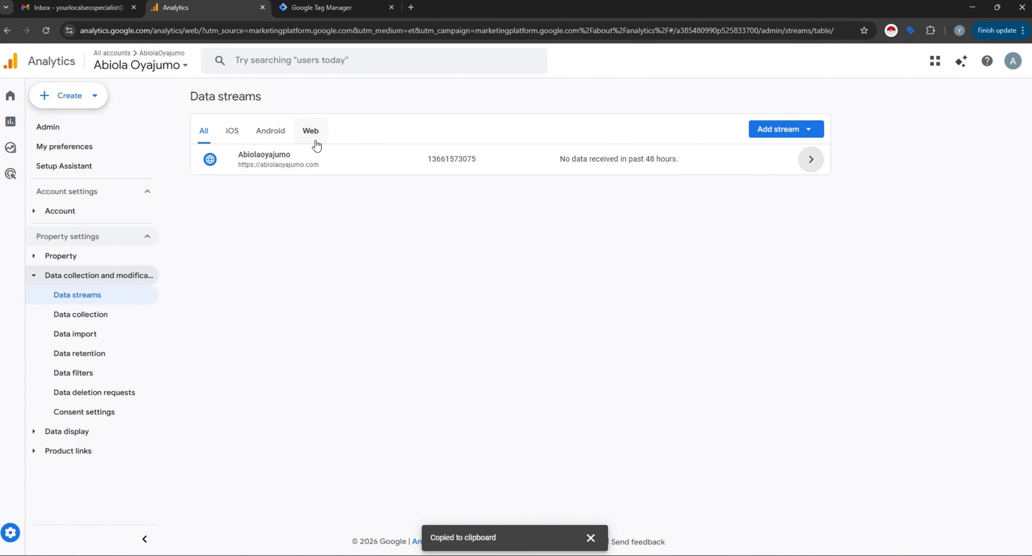
left_click(12, 96)
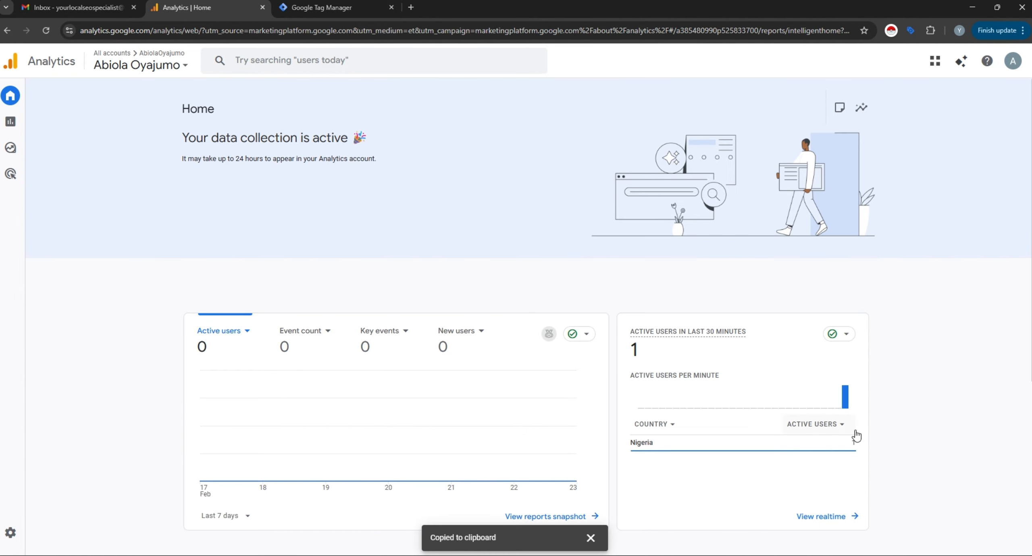
mouse_move(845, 399)
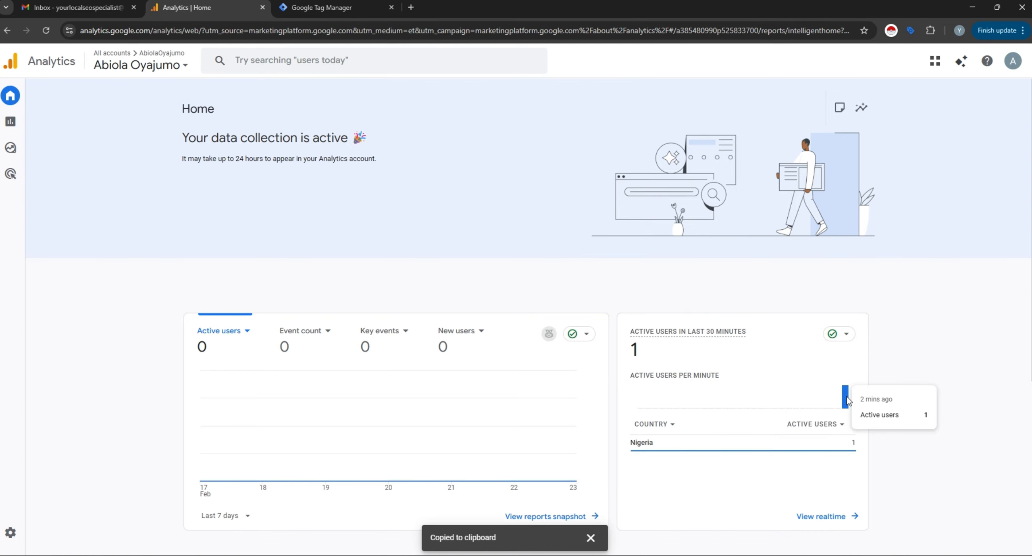
scroll(742, 383, "down", 5)
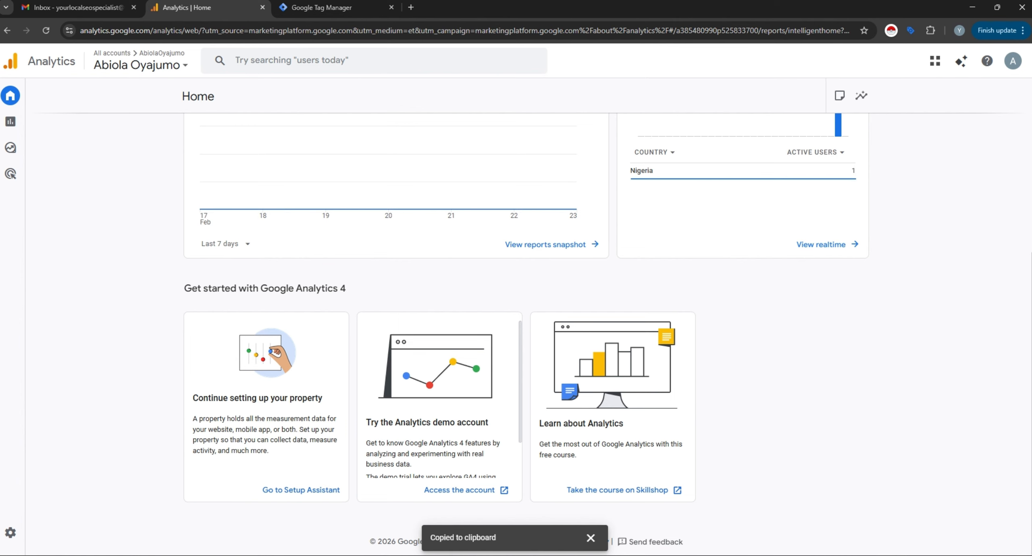
scroll(641, 270, "up", 5)
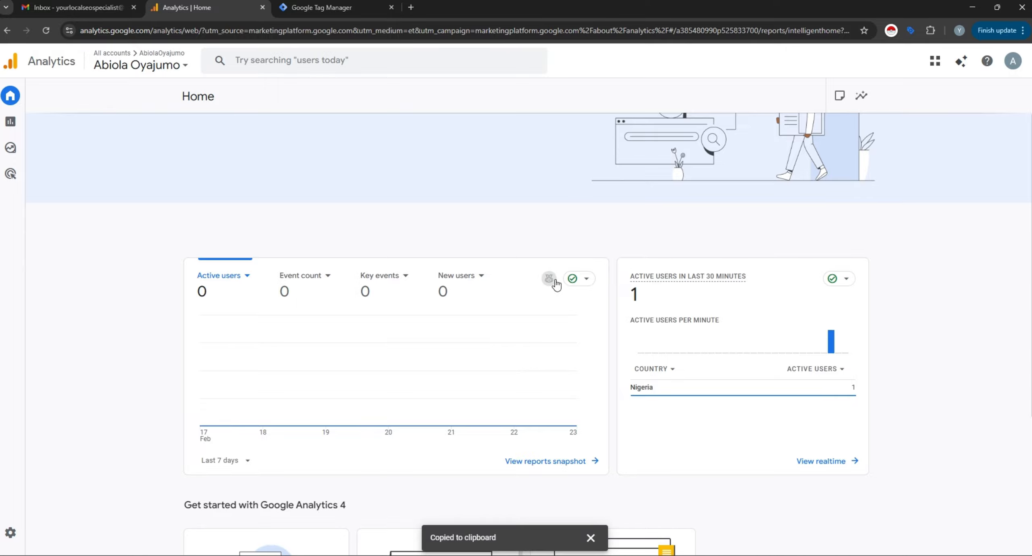
scroll(398, 278, "down", 3)
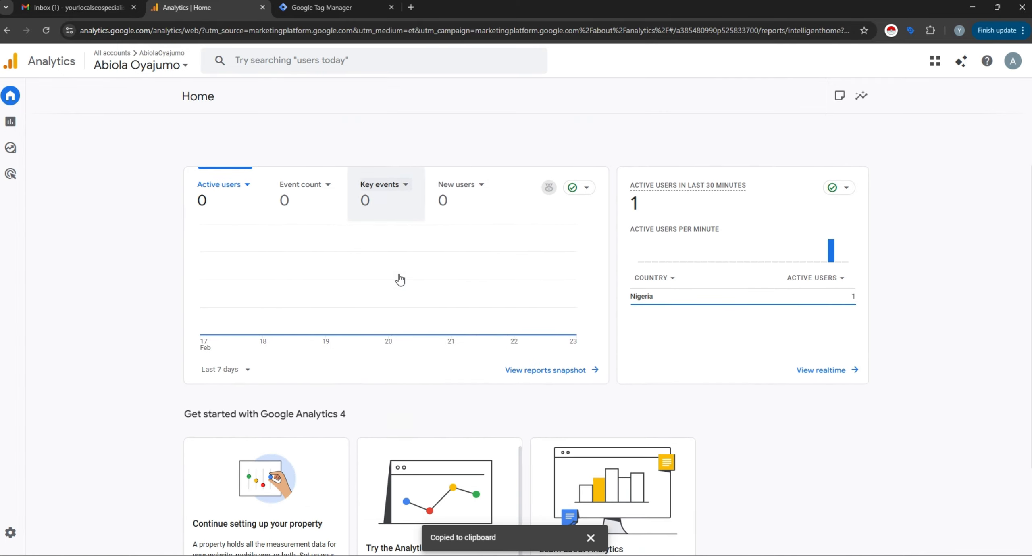